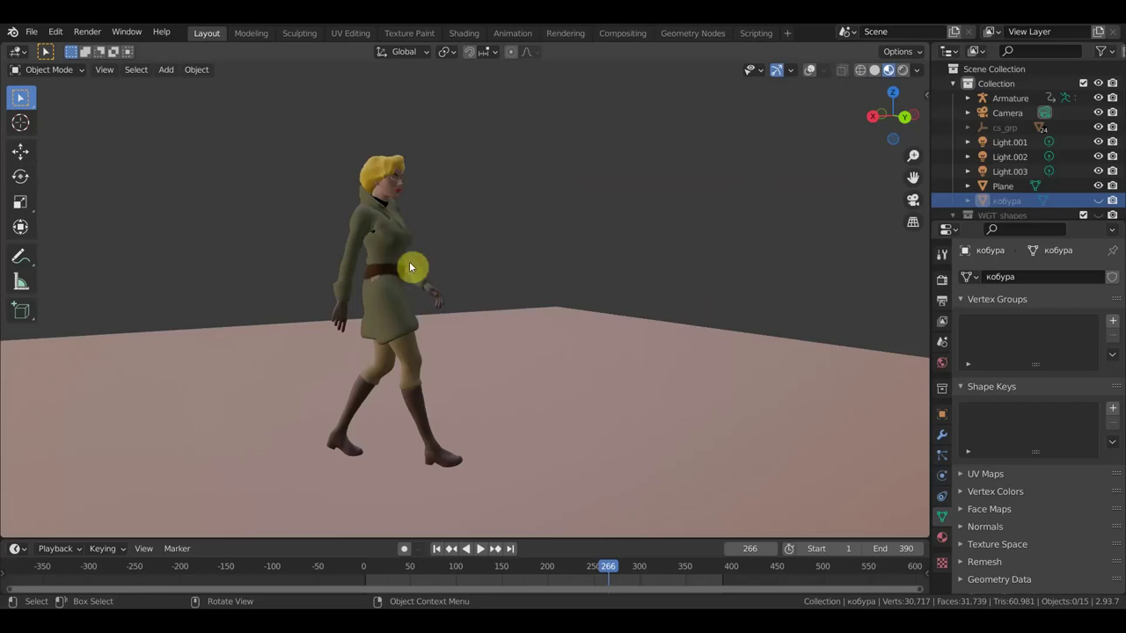
scroll(460, 281, up, 2)
scroll(460, 282, up, 3)
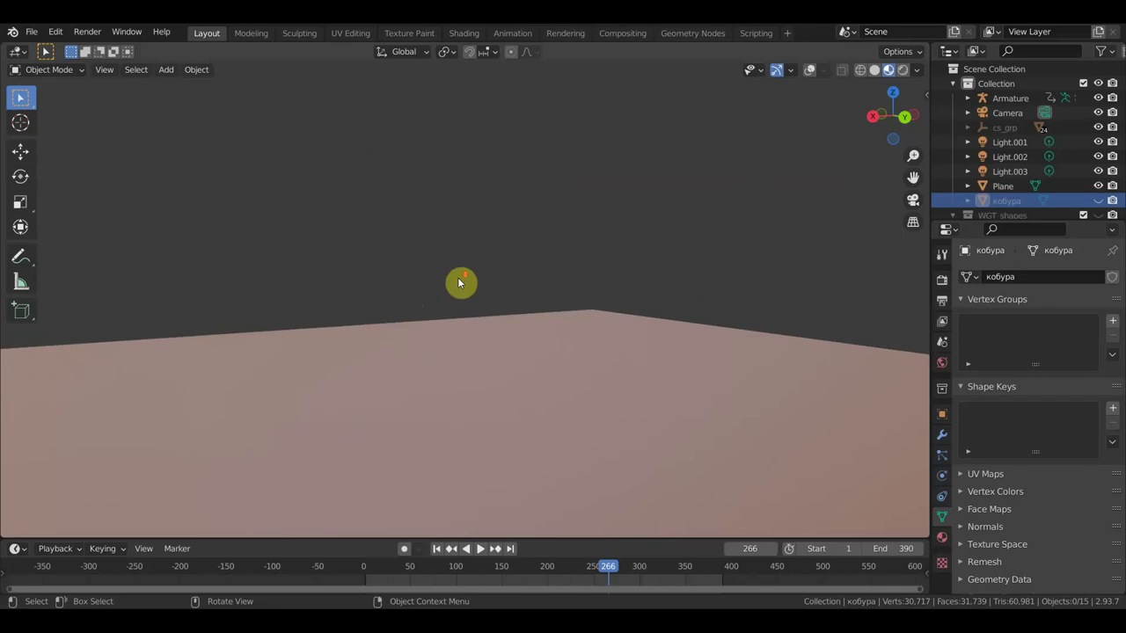
scroll(460, 282, down, 2)
scroll(460, 282, down, 1)
middle_drag(458, 259, 514, 313)
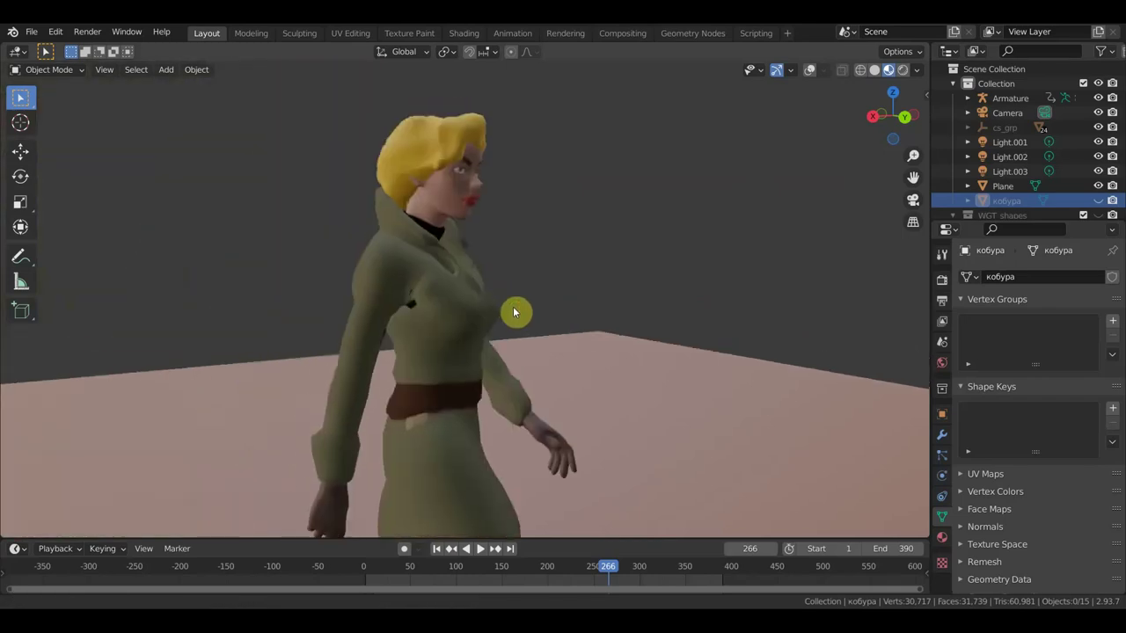
scroll(495, 311, up, 2)
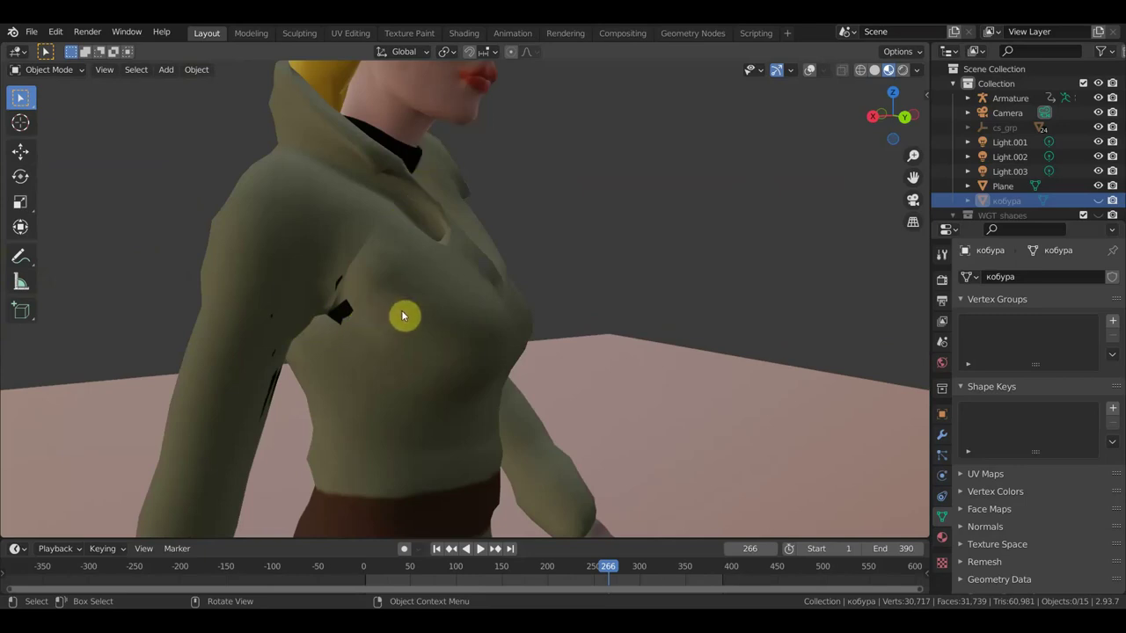
scroll(403, 317, down, 5)
middle_drag(493, 297, 520, 313)
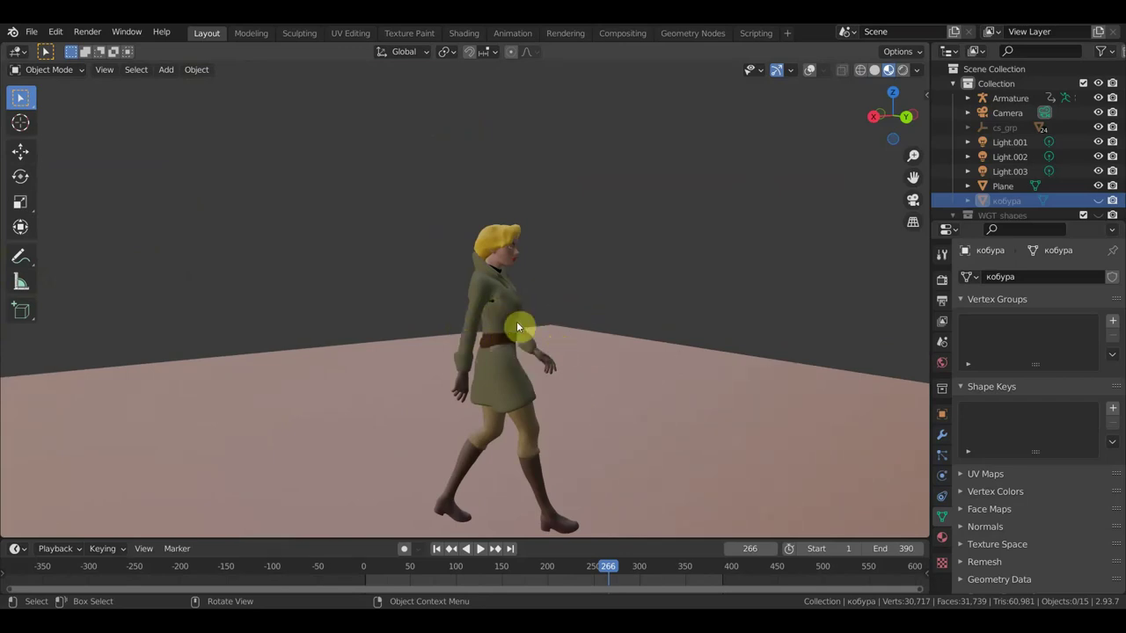
scroll(517, 326, up, 4)
middle_drag(585, 351, 510, 344)
scroll(432, 366, up, 5)
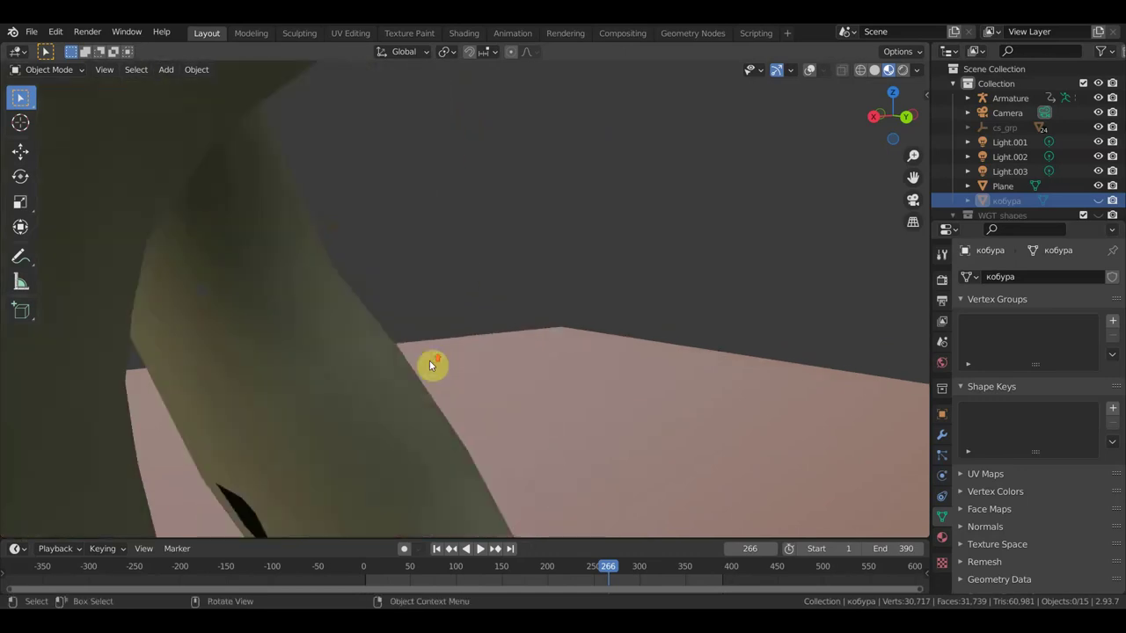
scroll(429, 368, down, 2)
middle_drag(434, 374, 446, 373)
scroll(590, 371, down, 3)
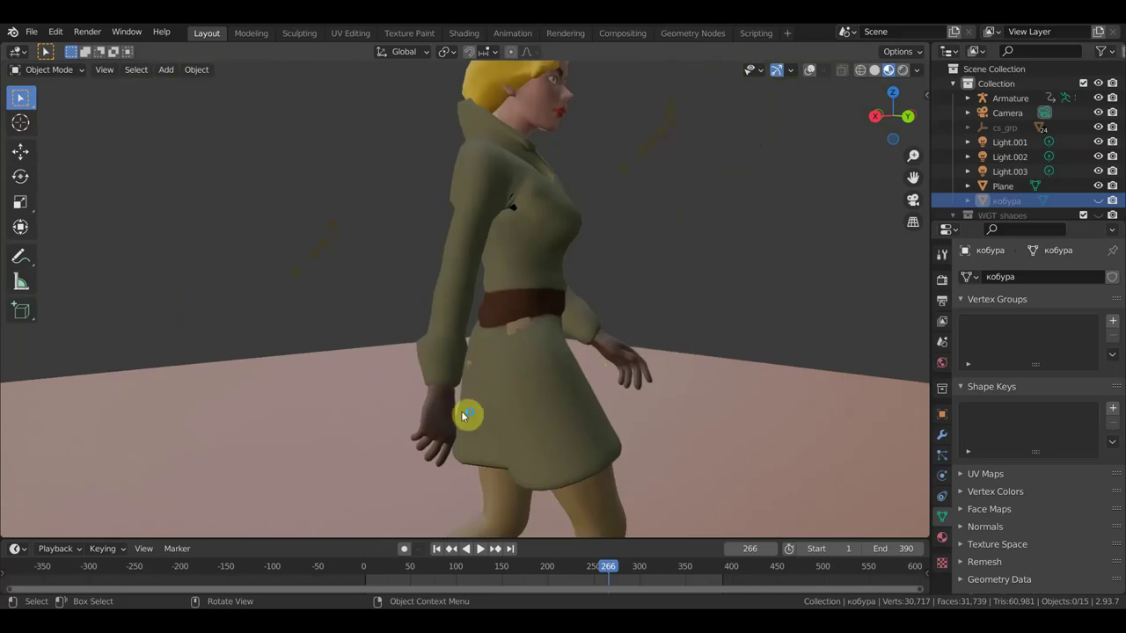
scroll(578, 375, down, 2)
middle_drag(553, 373, 538, 374)
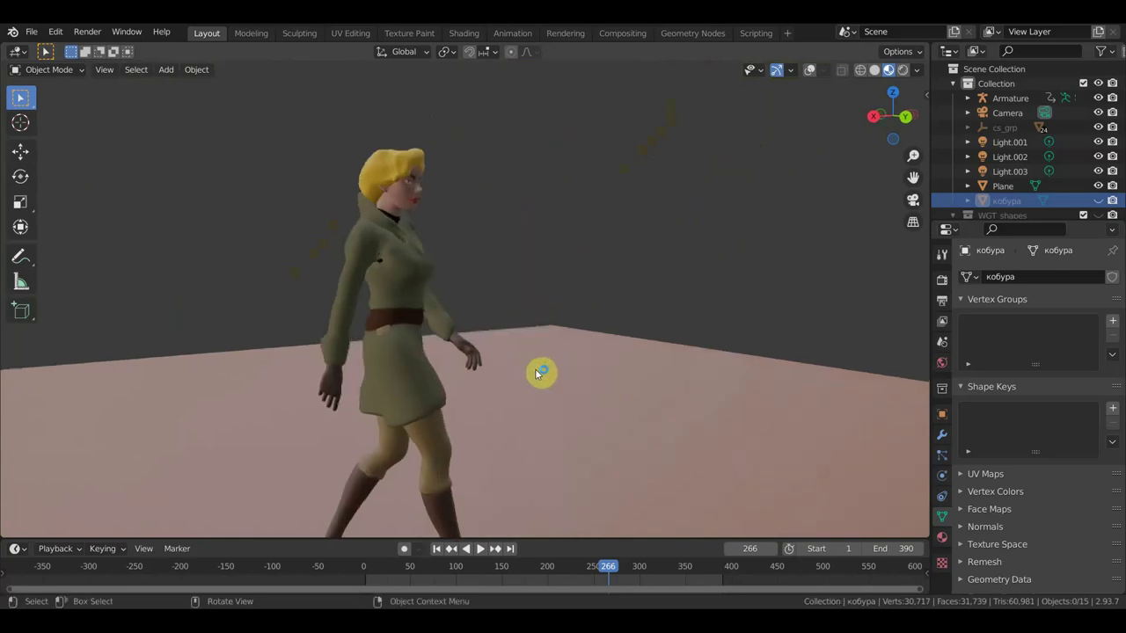
Delete the blouse mesh блузка so the black turtleneck is exposed
click(416, 394)
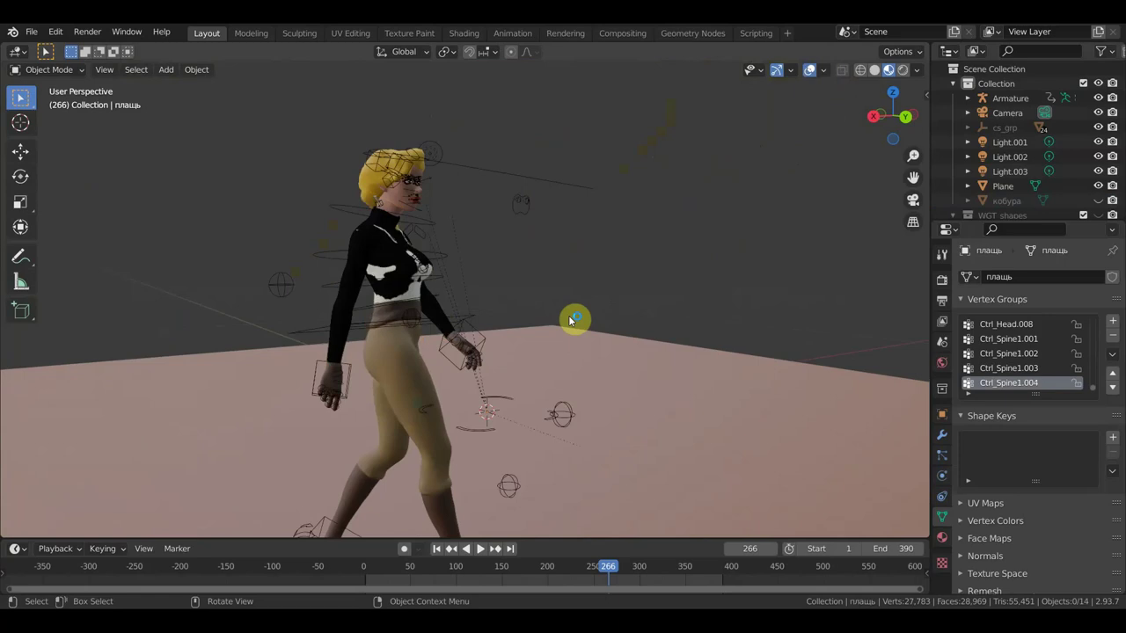
shift+middle_drag(570, 321, 497, 321)
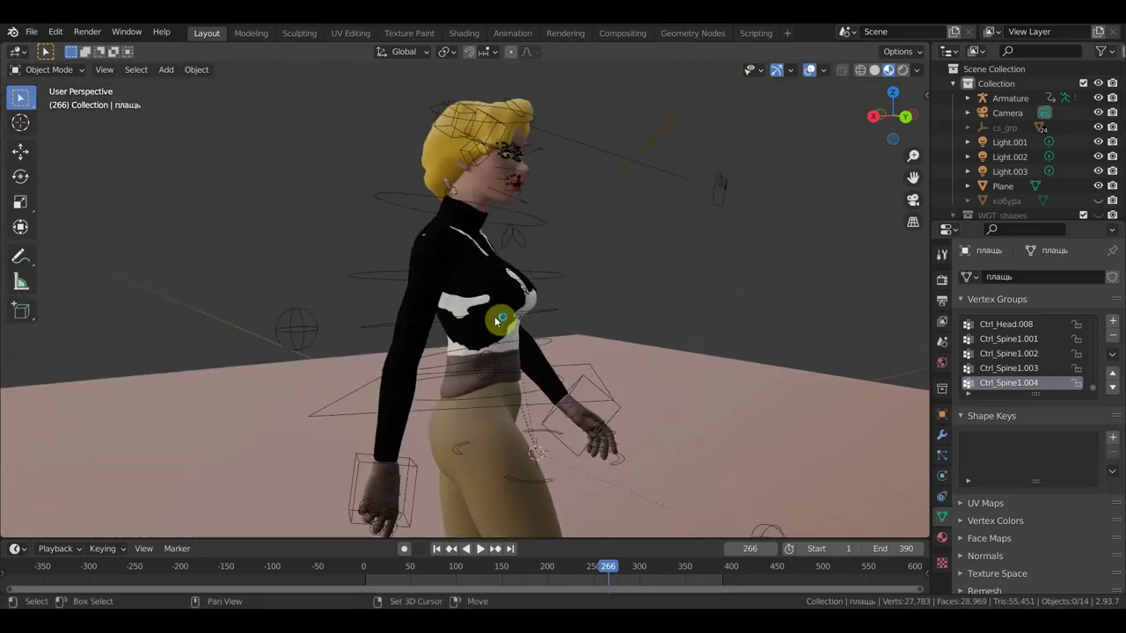
click(510, 352)
click(516, 343)
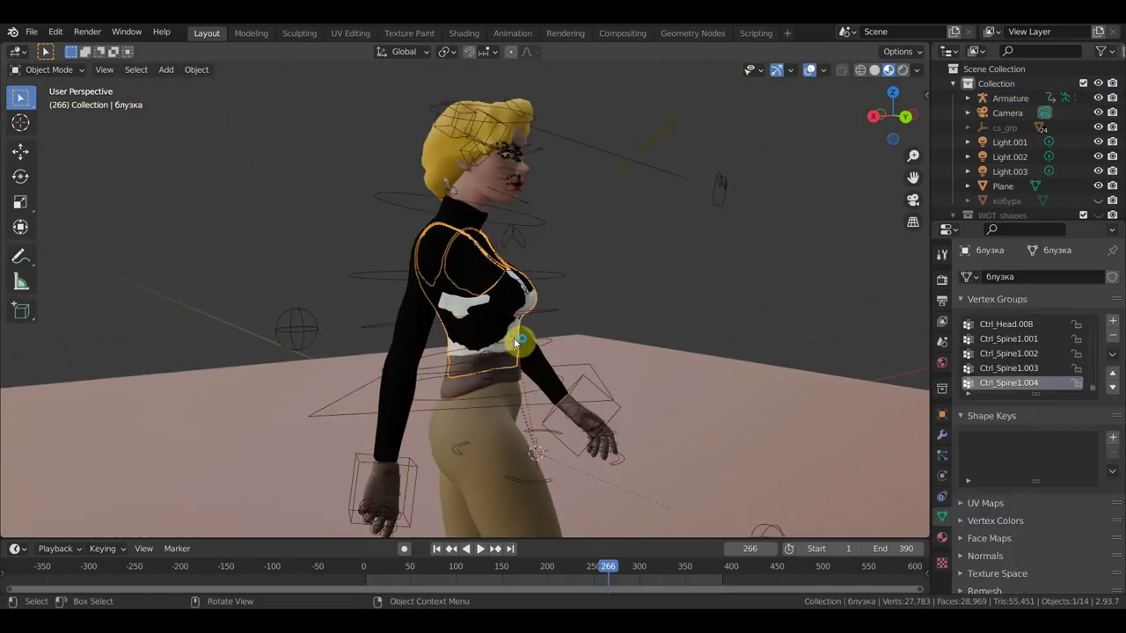
key(Delete)
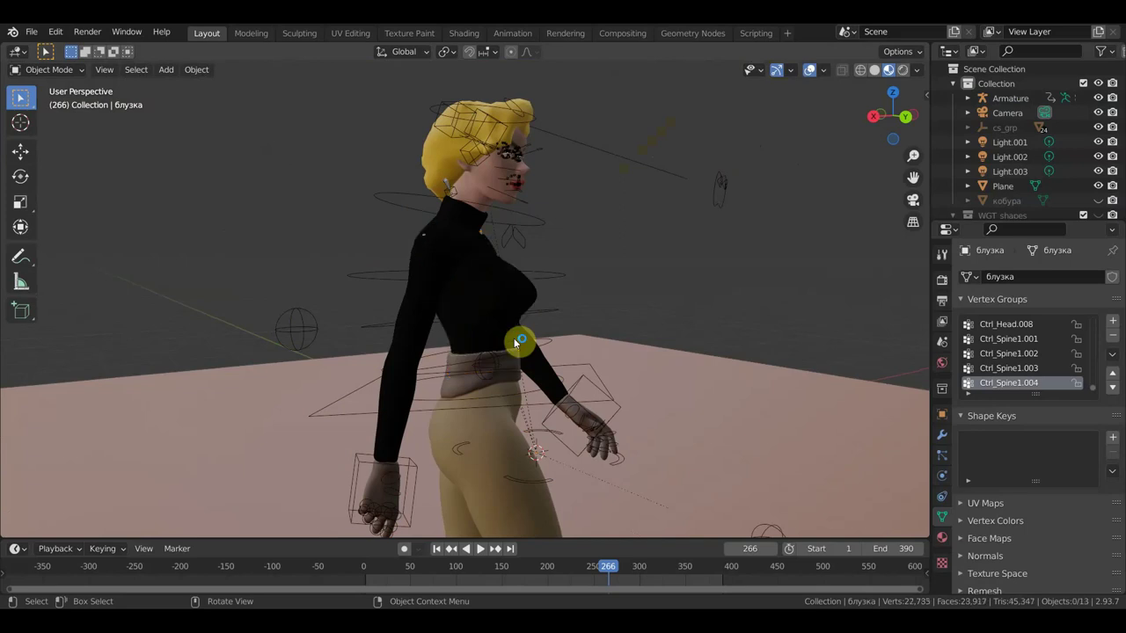
Zoom in, then select the turtleneck водолазка.001 and the body mesh хельга разаертка
scroll(481, 297, up, 5)
shift+scroll(480, 297, up, 5)
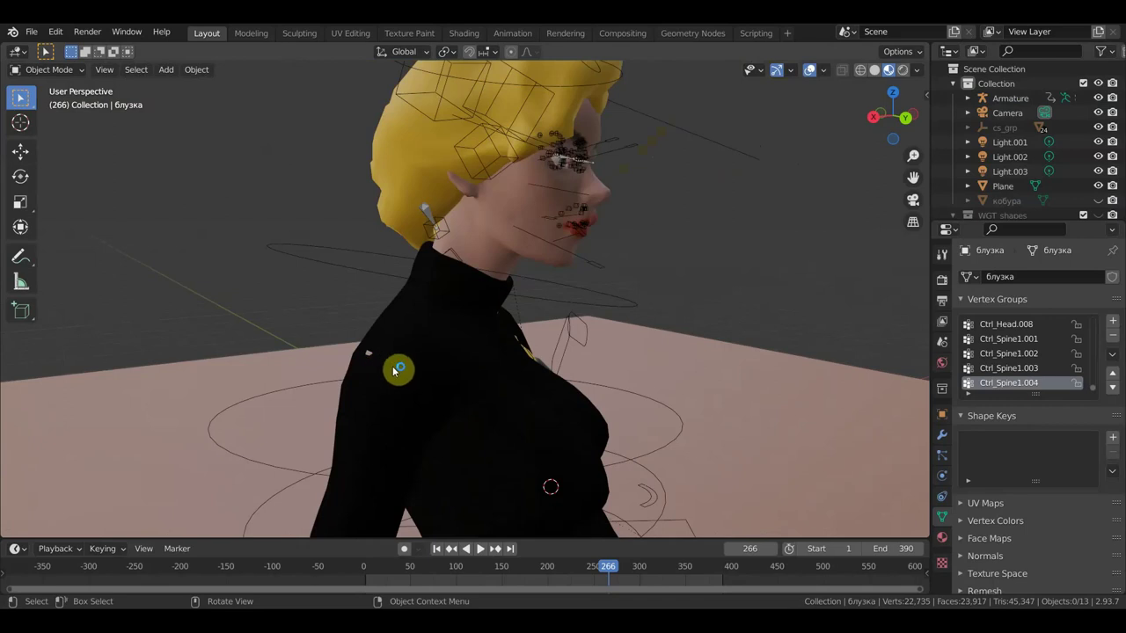
click(423, 352)
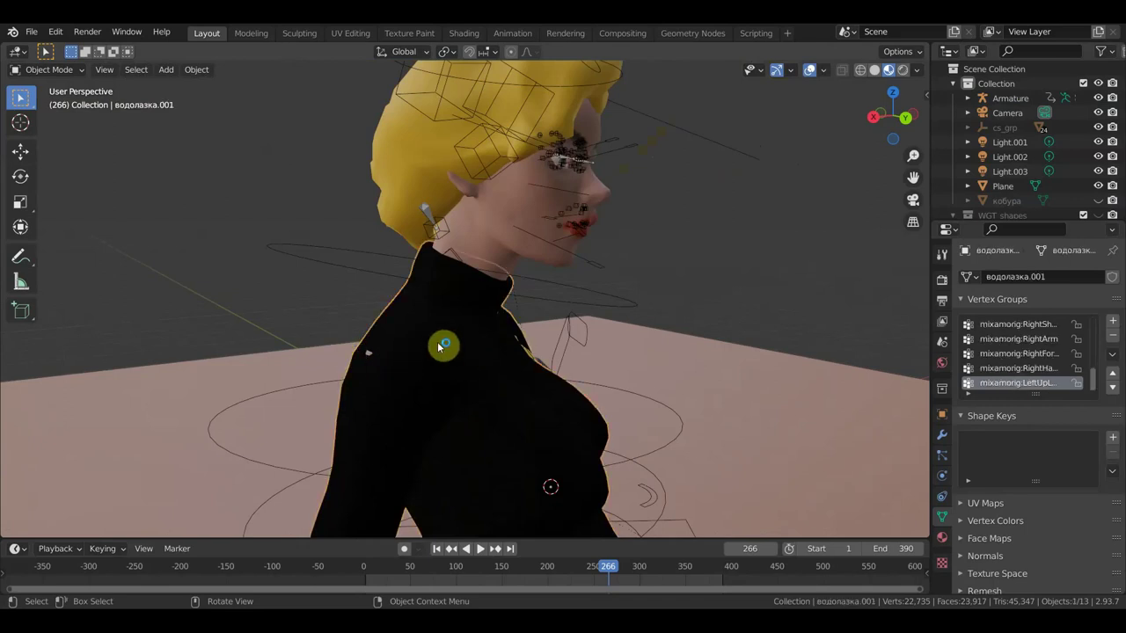
click(494, 230)
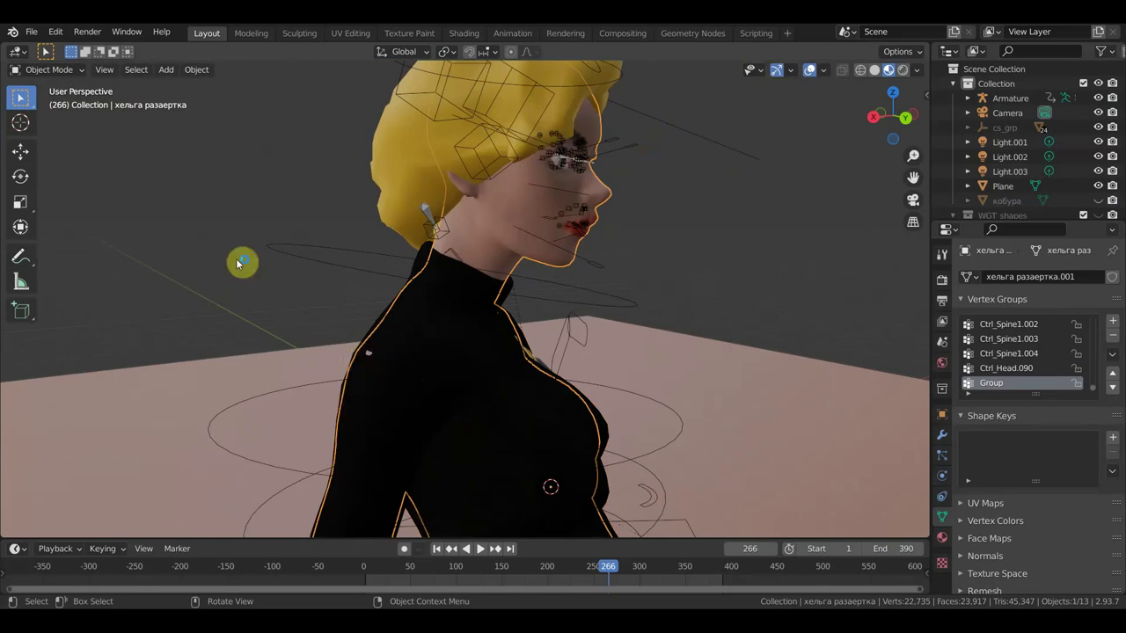
click(53, 69)
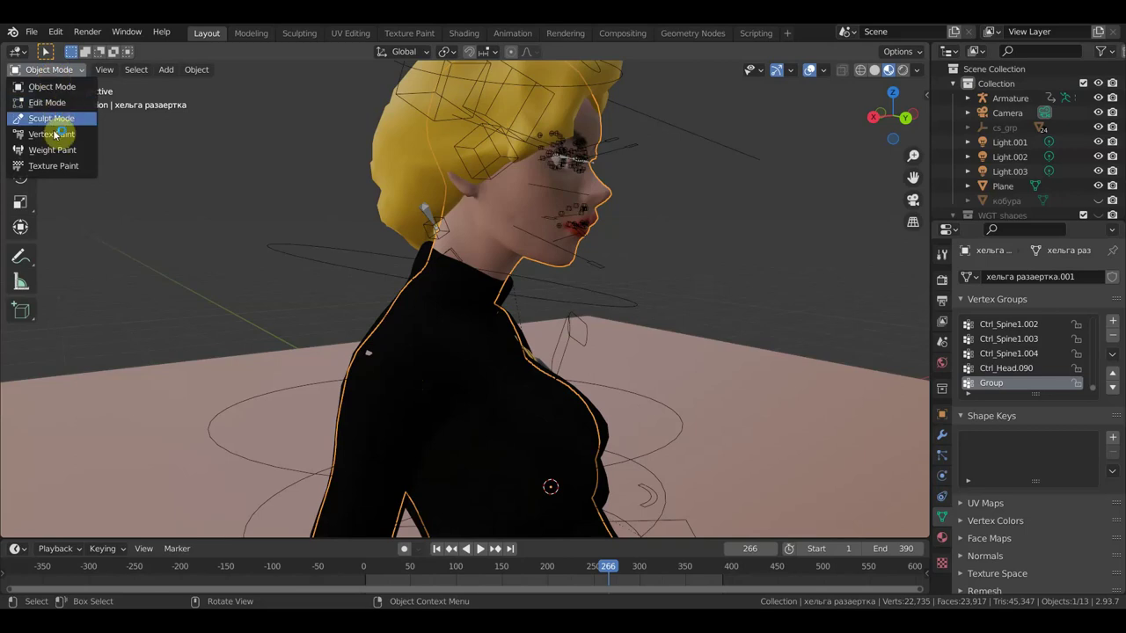
click(51, 118)
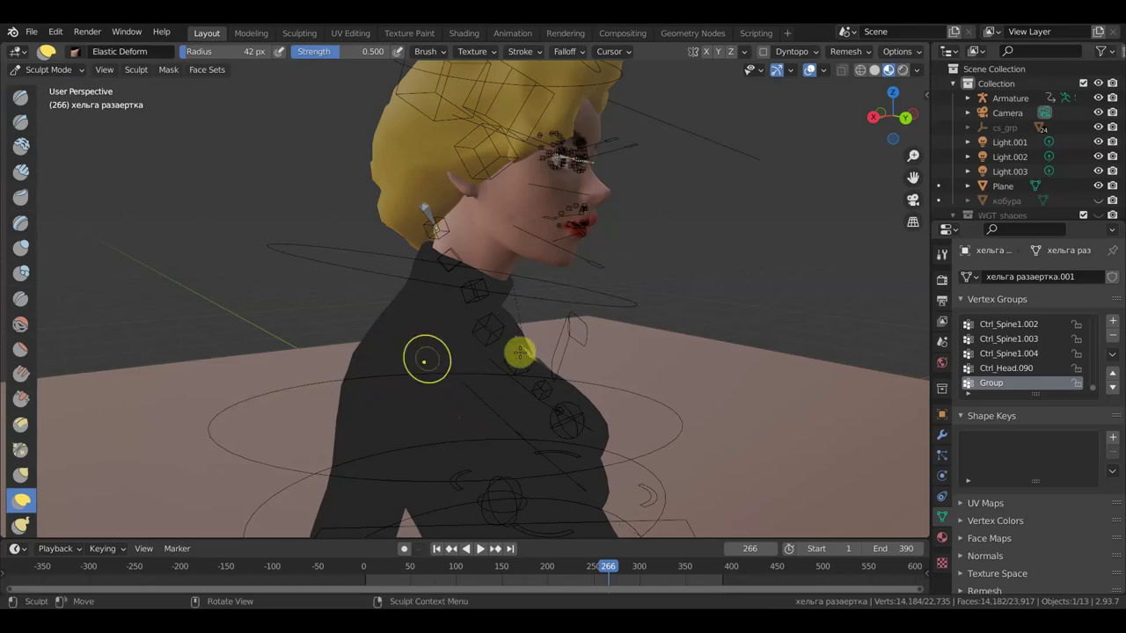
mouse_move(547, 387)
middle_down()
mouse_move(616, 346)
mouse_move(600, 351)
middle_up()
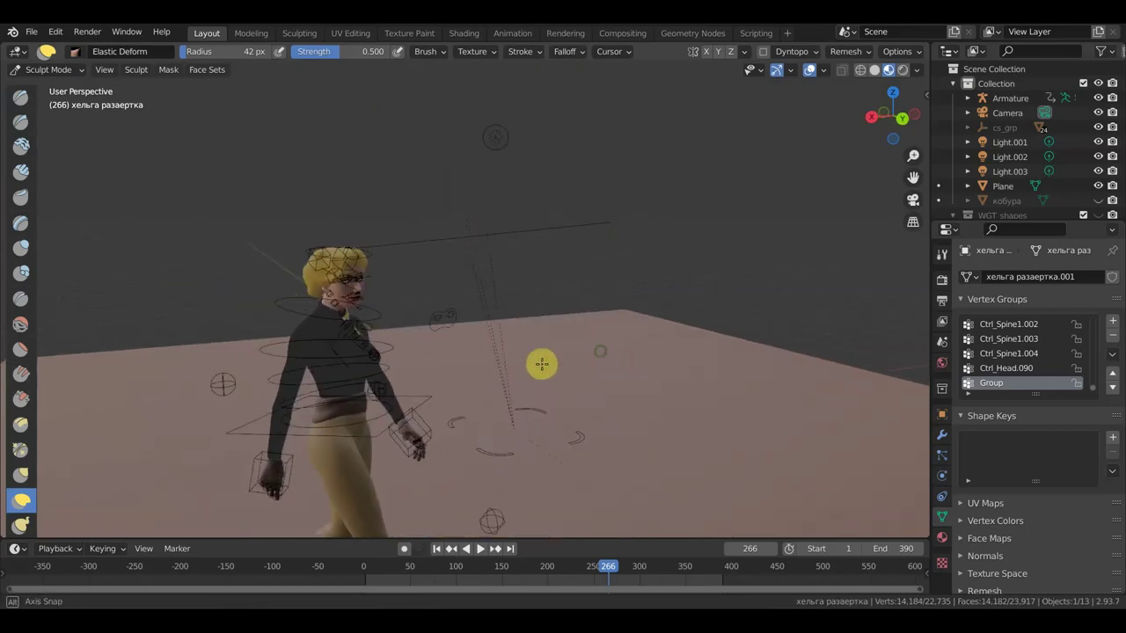
middle_drag(472, 364, 523, 335)
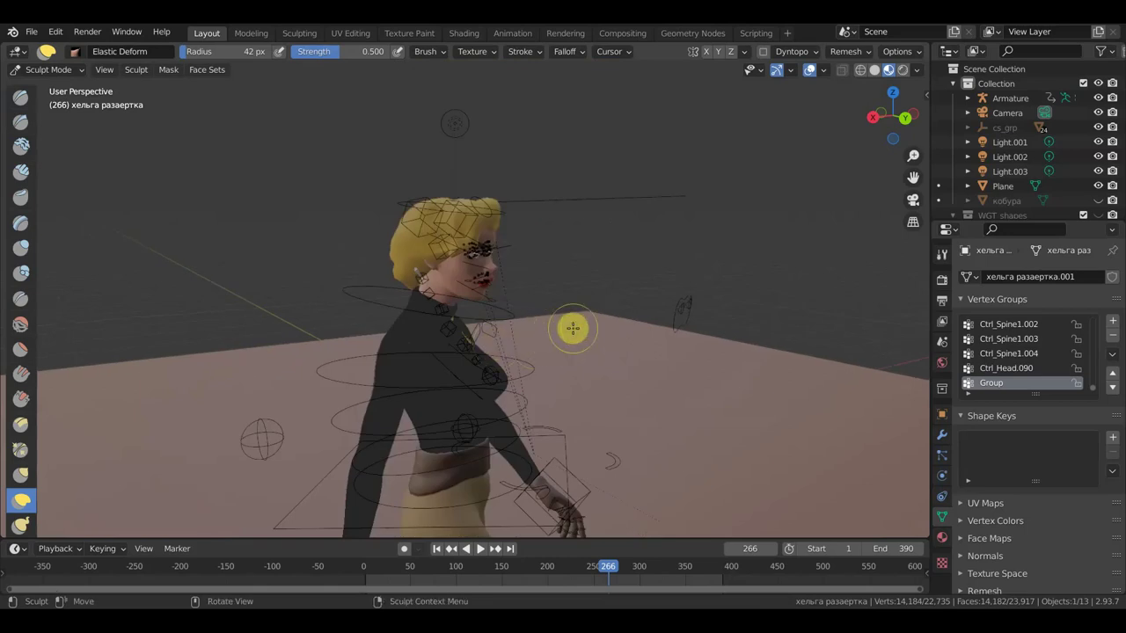
key(ctrl+Tab)
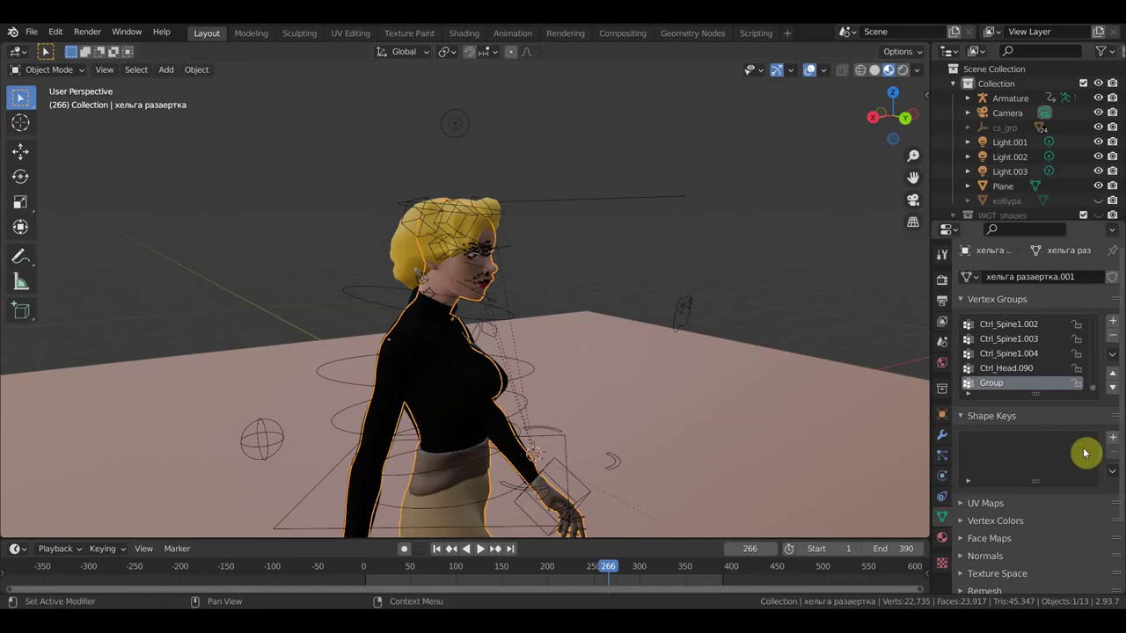
Add Basis and Key 1 shape keys to the body and enter Sculpt Mode
click(1112, 438)
click(1113, 439)
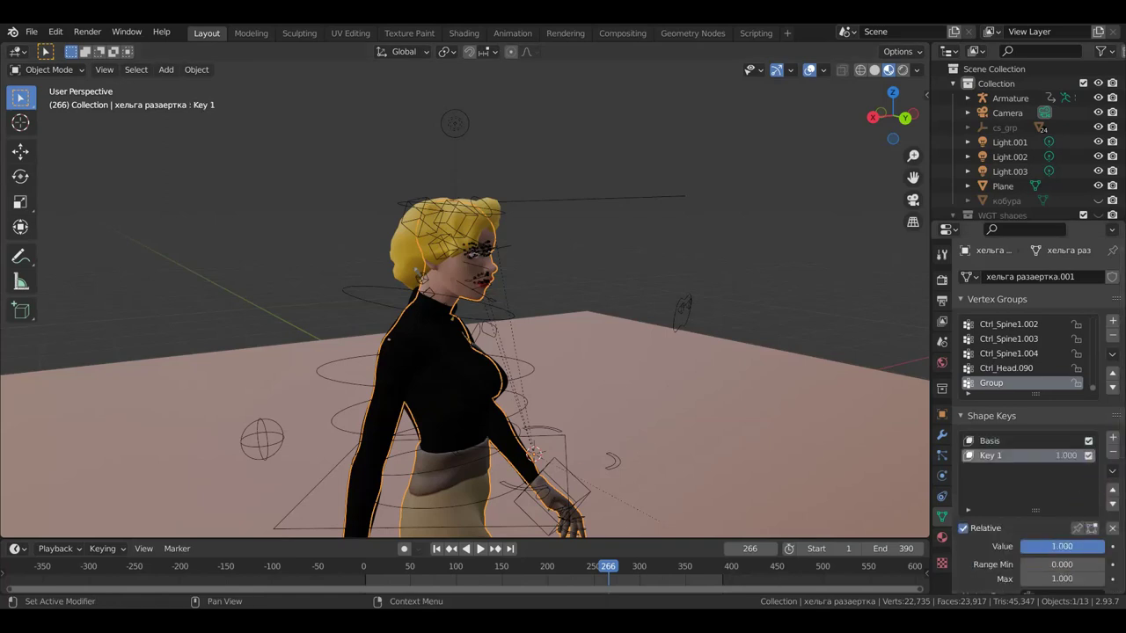
click(71, 69)
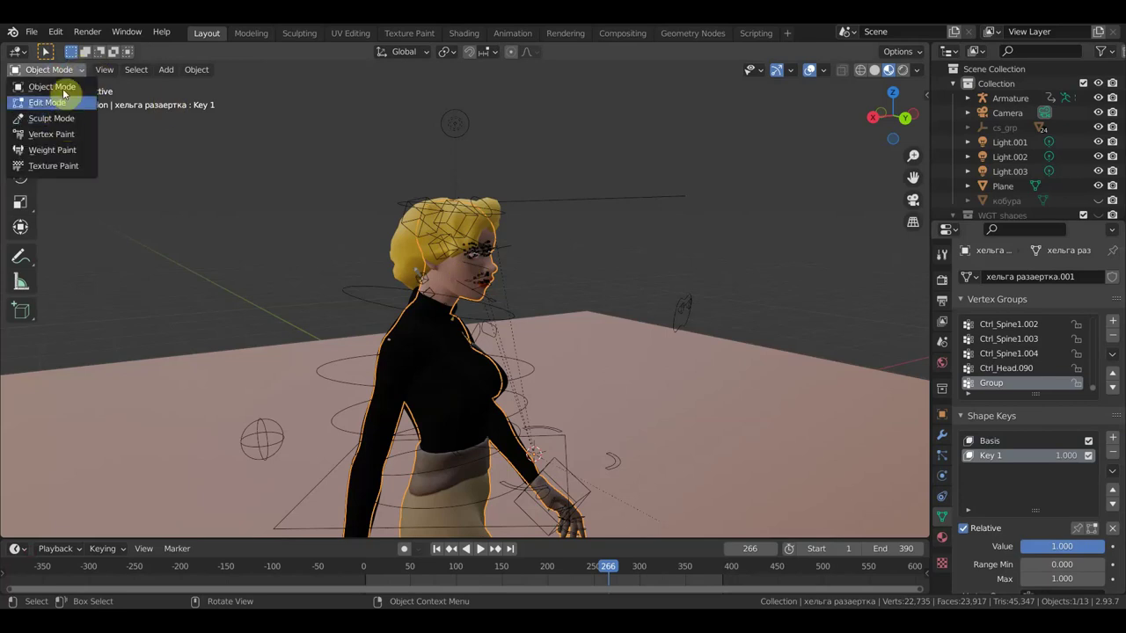
click(51, 118)
Pull the neck and shoulder area down-left on Key 1 with Elastic Deform
scroll(359, 268, up, 5)
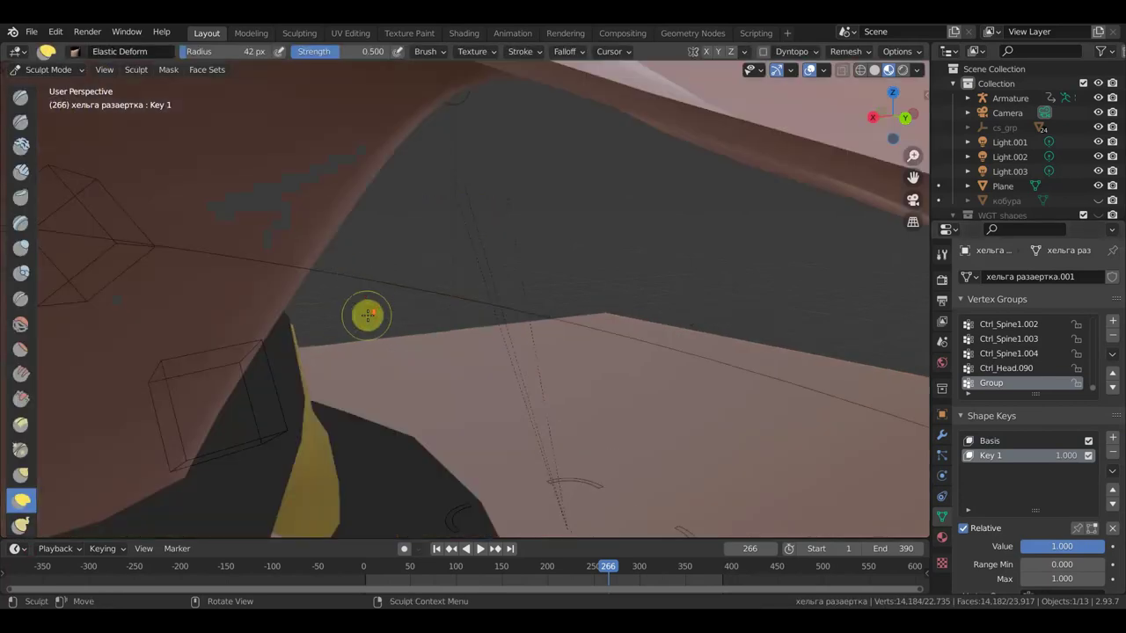
scroll(367, 315, down, 5)
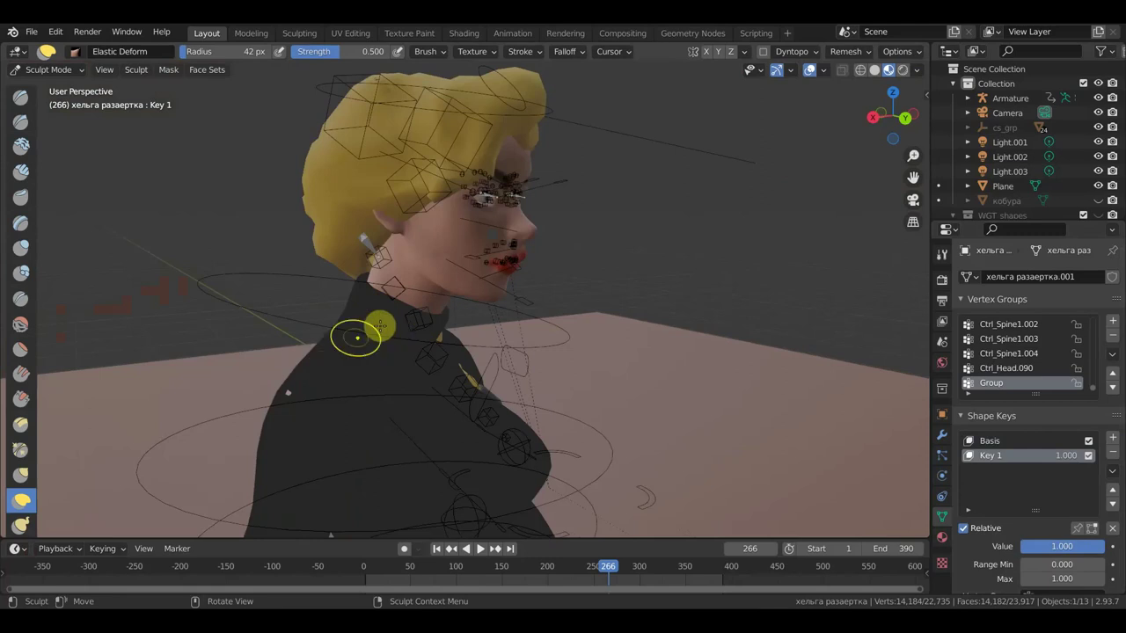
mouse_move(356, 337)
mouse_down()
mouse_move(285, 400)
mouse_move(290, 426)
mouse_up()
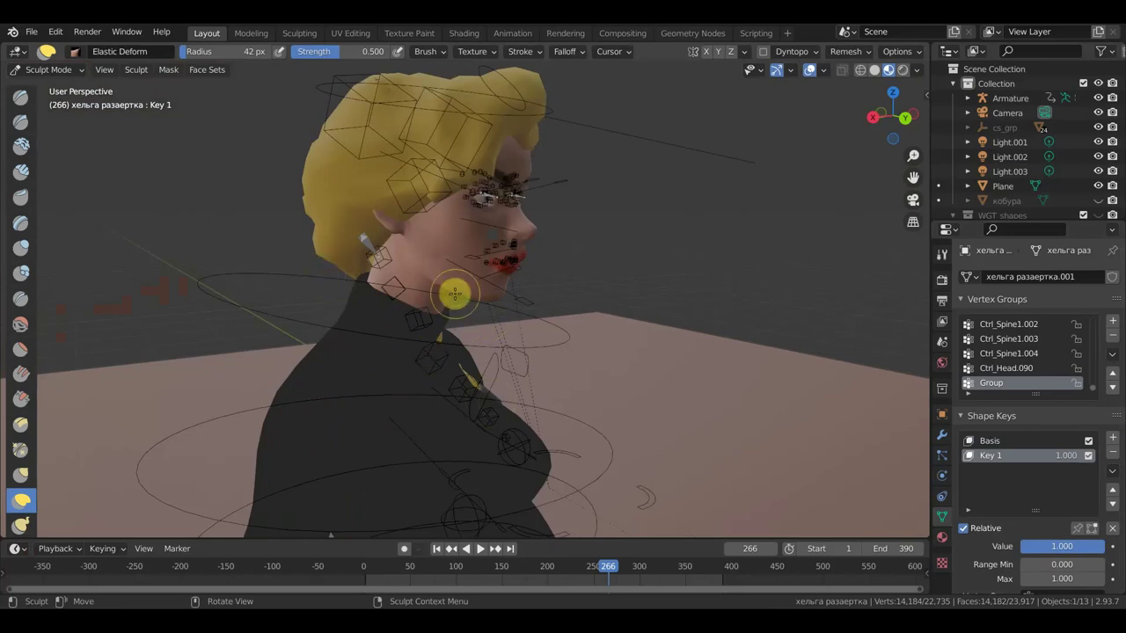
scroll(454, 293, down, 5)
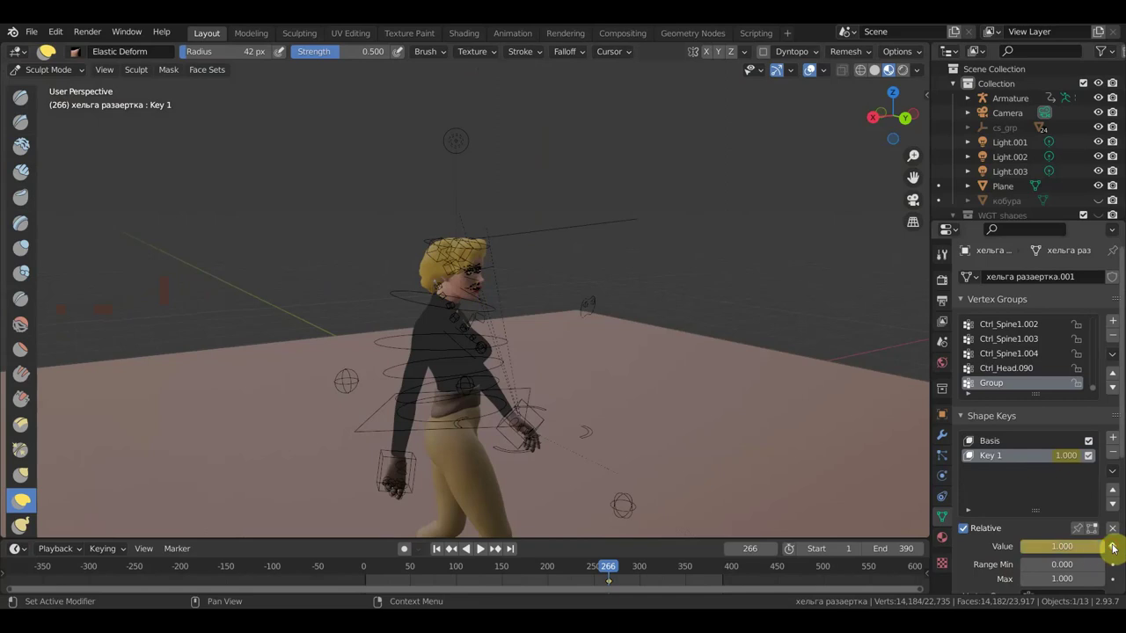
Play the walk animation briefly, scrubbing frames, then stop it
key(space)
mouse_move(609, 574)
mouse_down()
mouse_move(523, 573)
mouse_move(644, 570)
mouse_move(581, 567)
mouse_up()
key(space)
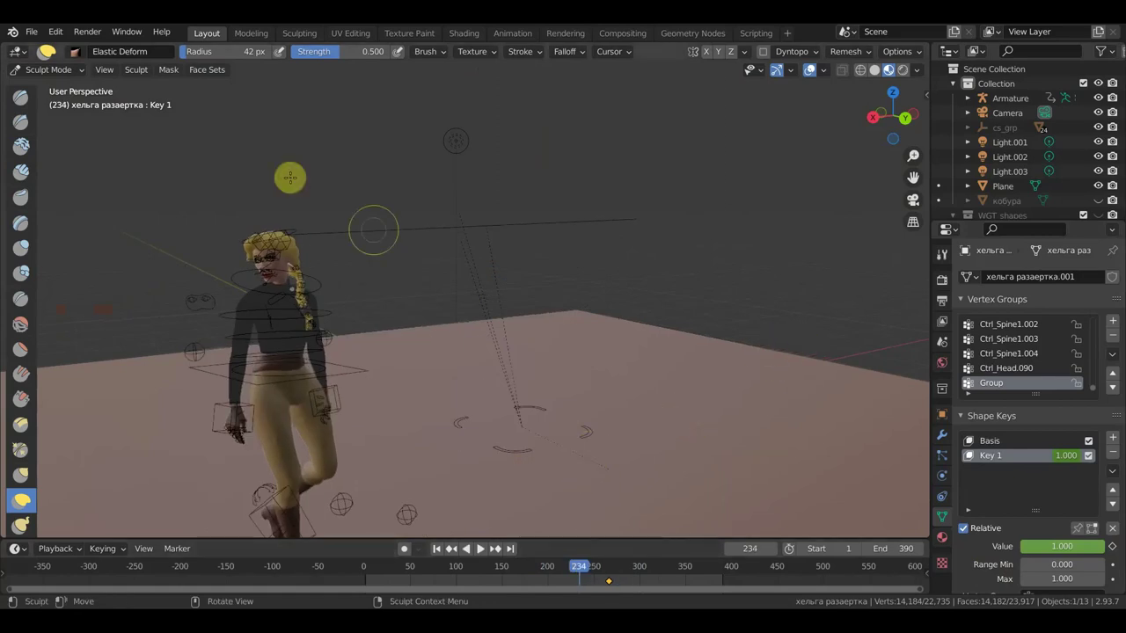
Turn Key 1's value down to 0.000 and orbit around the character
click(58, 70)
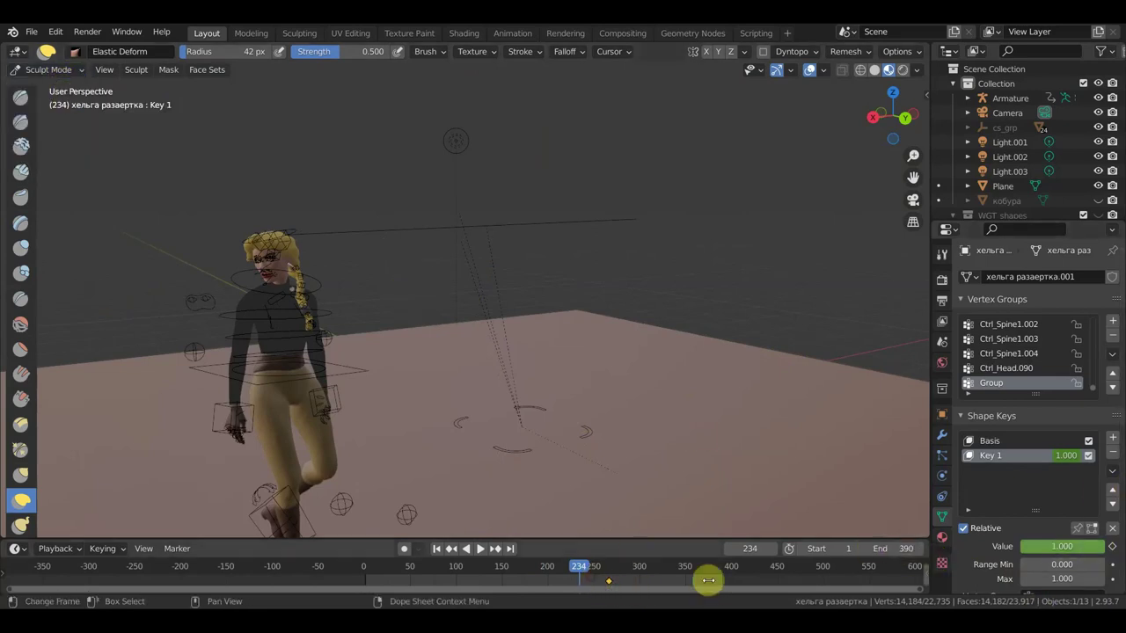
drag(1061, 547, 1044, 547)
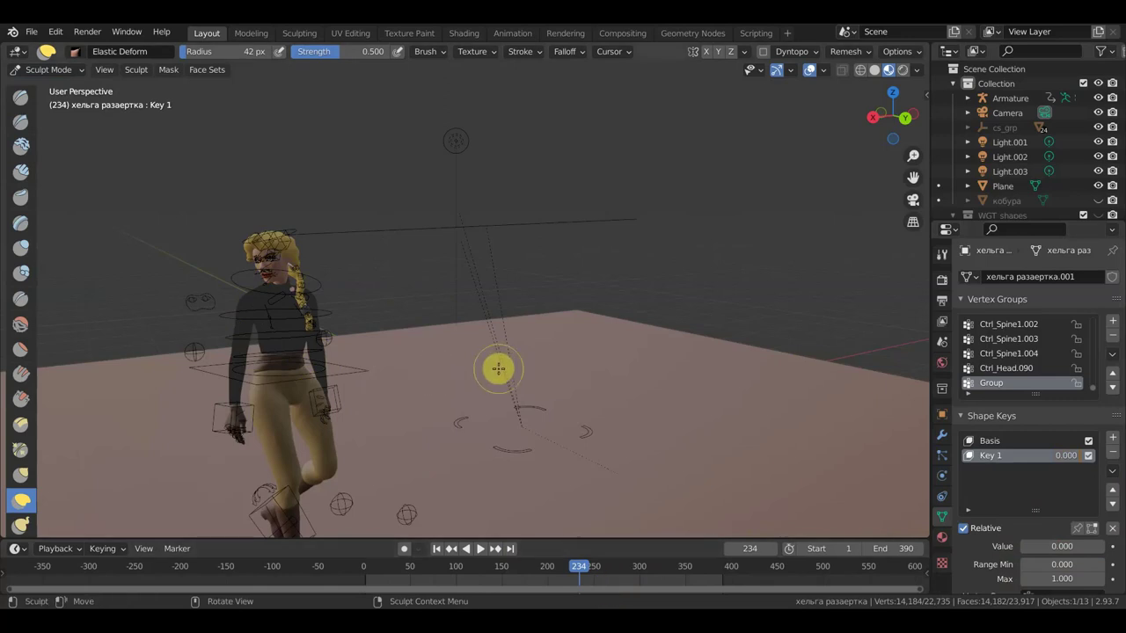
middle_drag(450, 325, 553, 322)
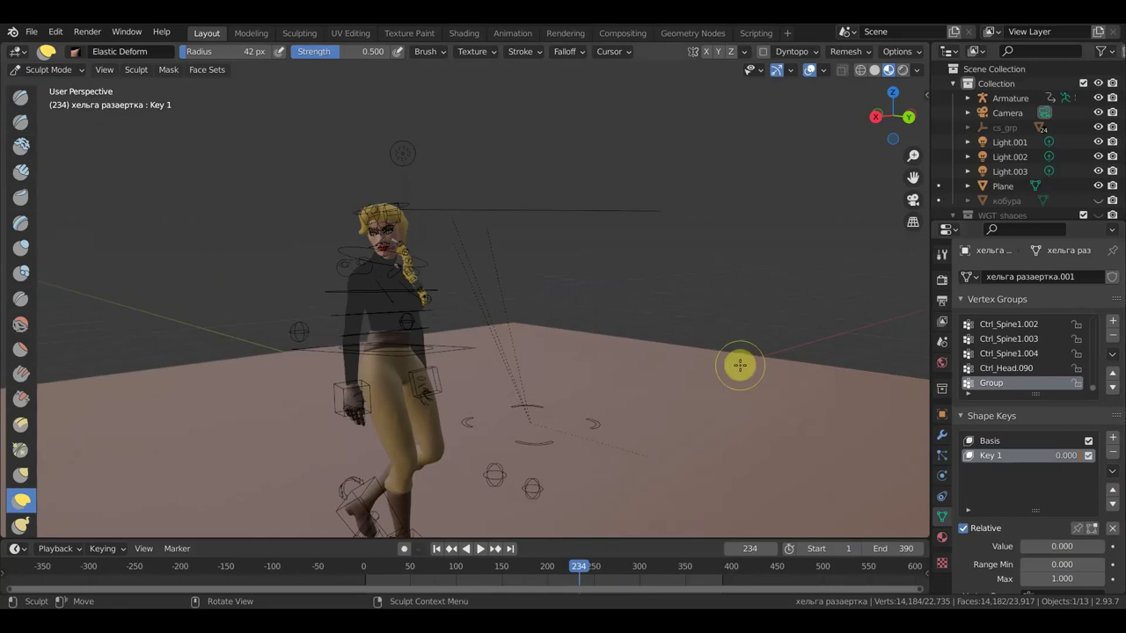
click(54, 71)
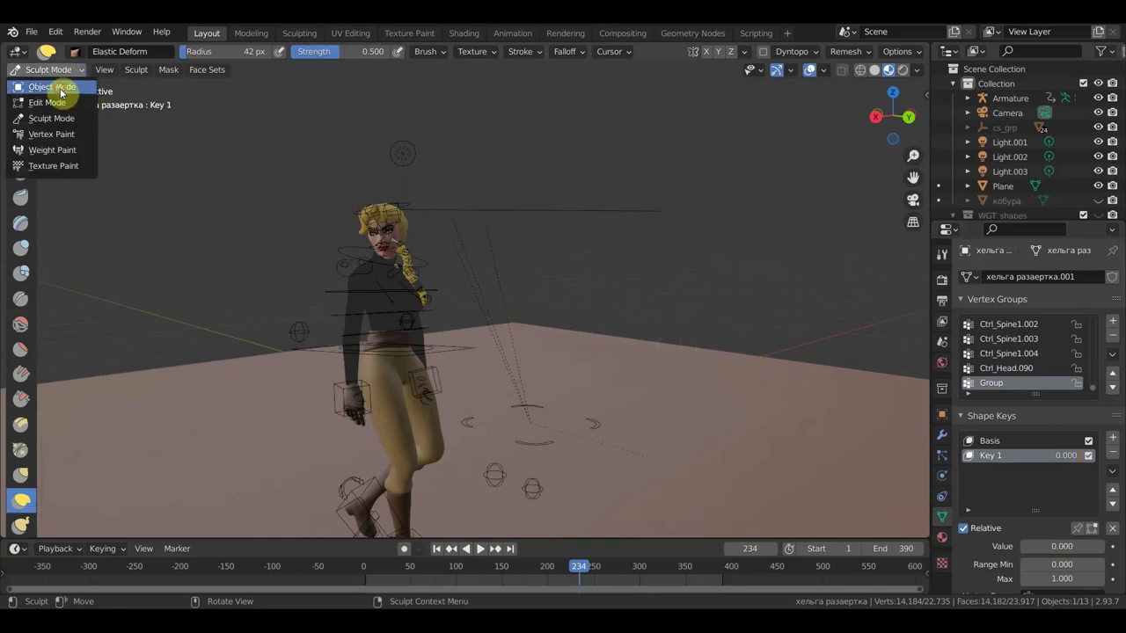
Switch the body mesh to Object Mode and jump to frame 6
click(53, 87)
click(308, 260)
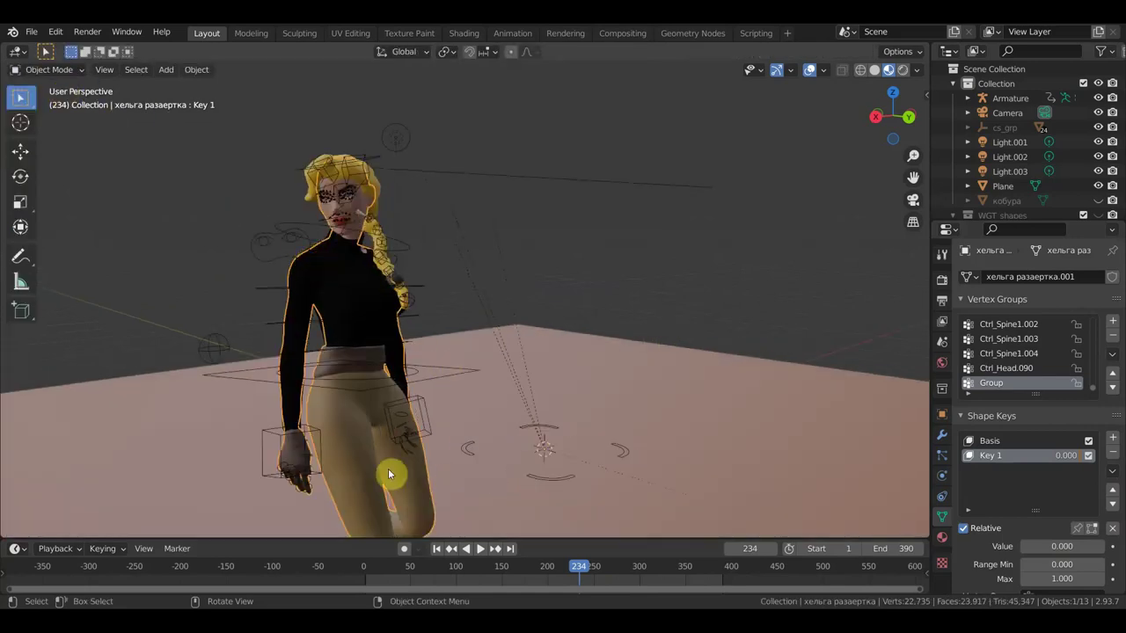
click(369, 573)
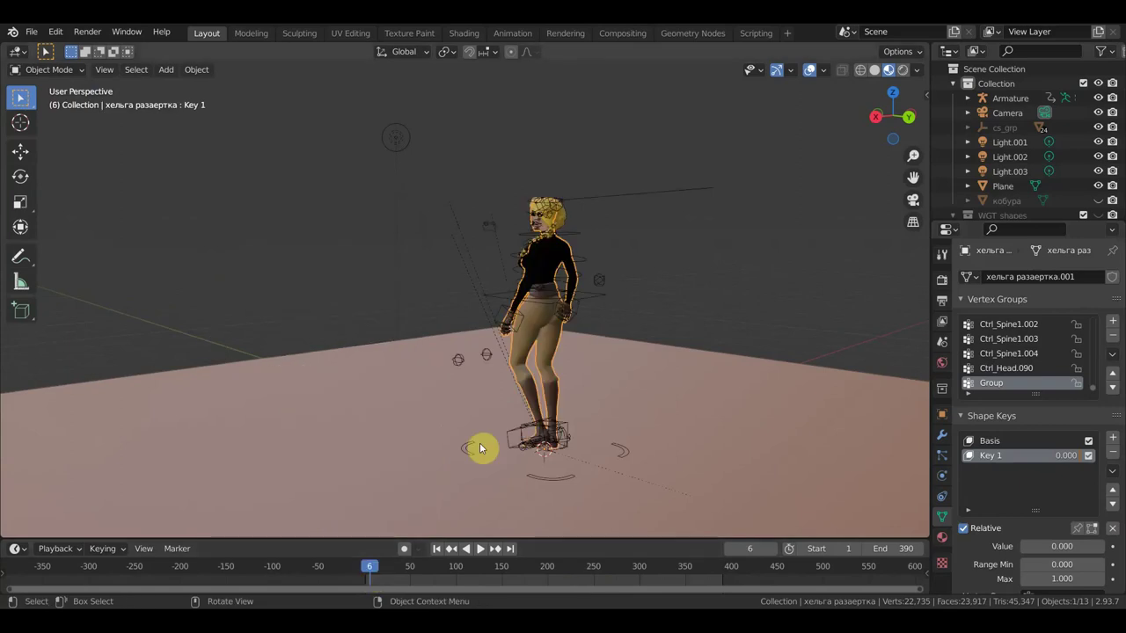
Frame the whole character in front view and return the timeline to frame 1
key(KP_1)
scroll(519, 413, up, 2)
scroll(538, 381, up, 2)
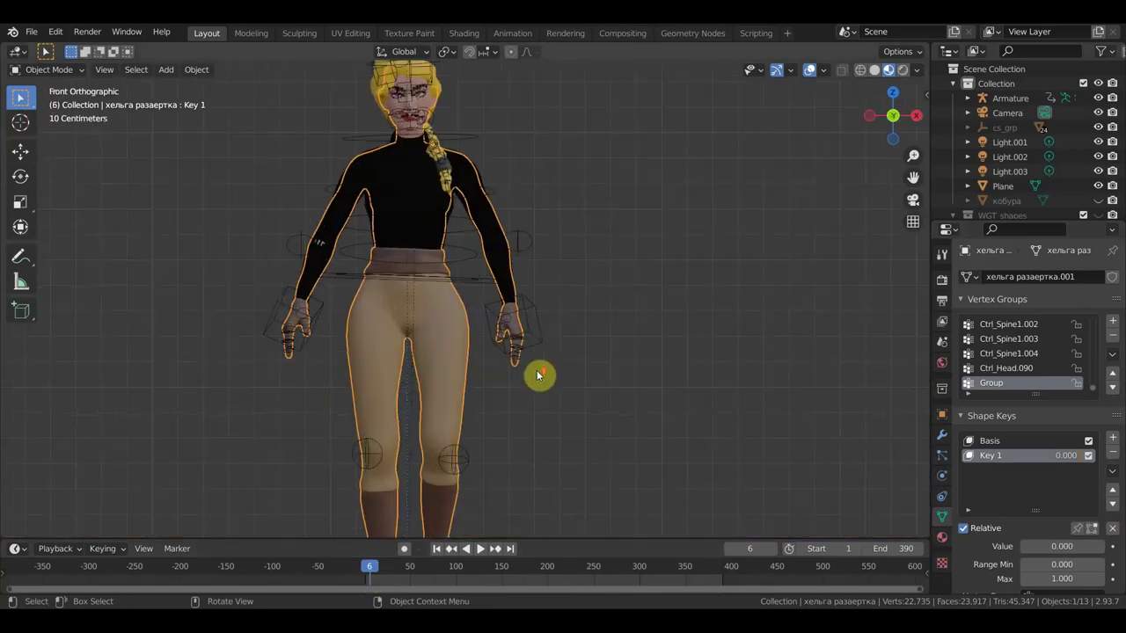
scroll(554, 373, up, 2)
shift+middle_drag(566, 373, 583, 440)
scroll(502, 397, up, 3)
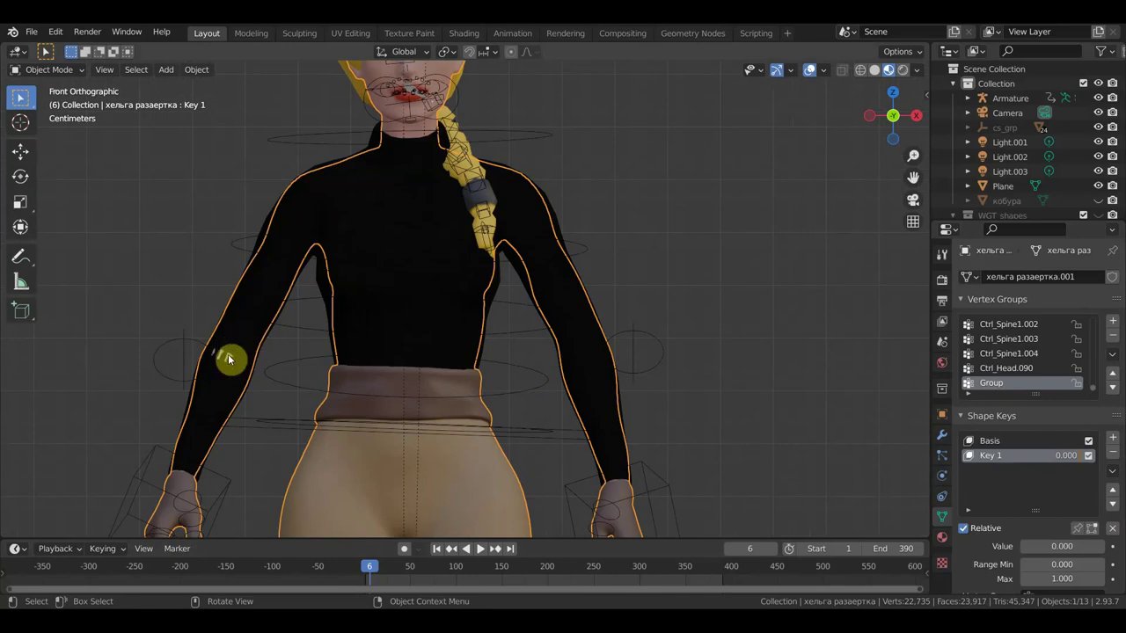
shift+middle_drag(218, 363, 294, 369)
scroll(289, 372, down, 2)
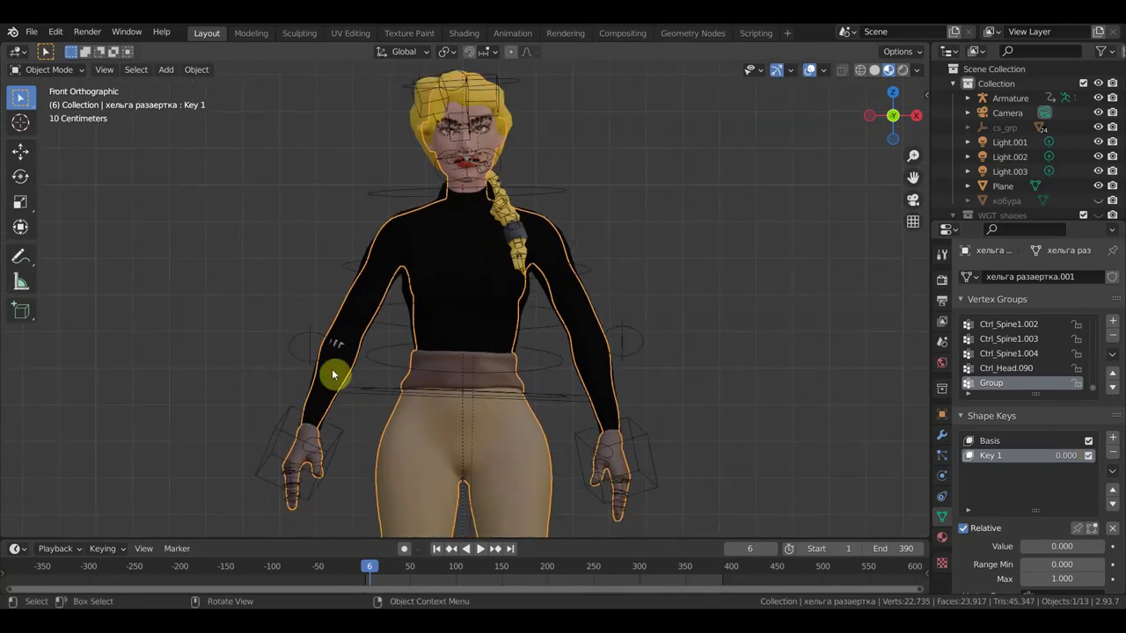
click(438, 549)
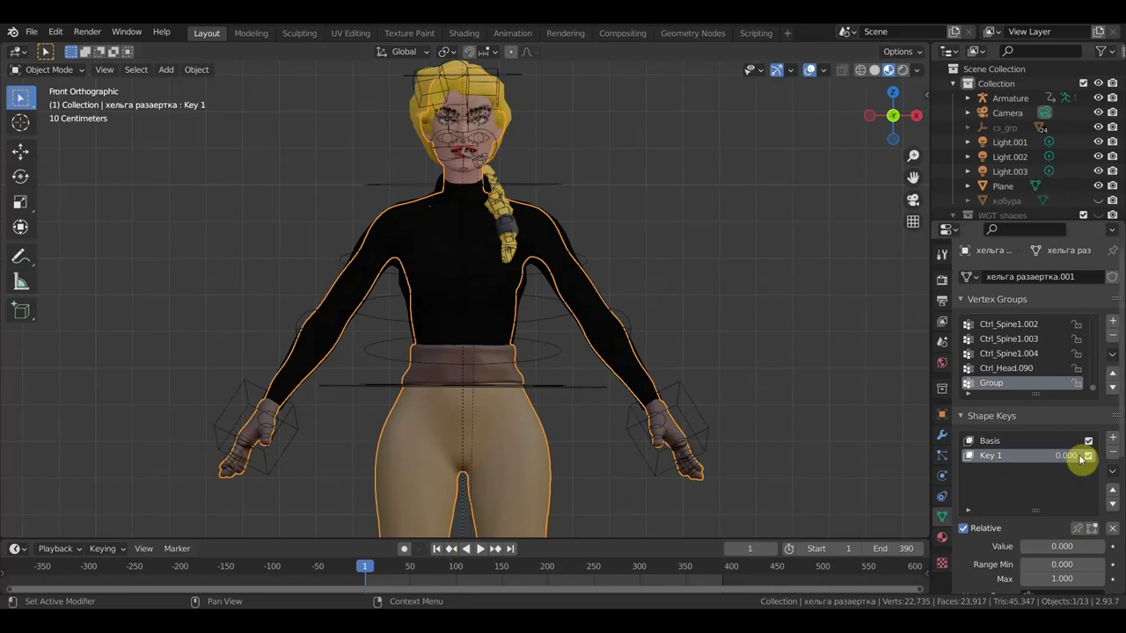
Delete Key 1, then add a new shape key on the body at value 1.000
click(1113, 452)
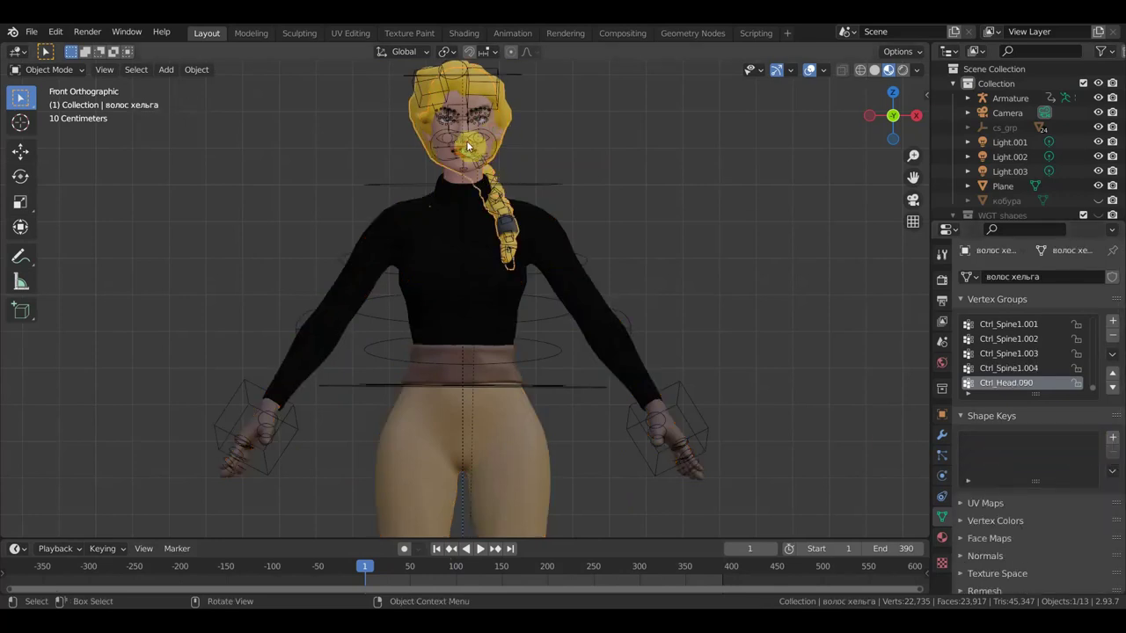
click(450, 166)
click(443, 154)
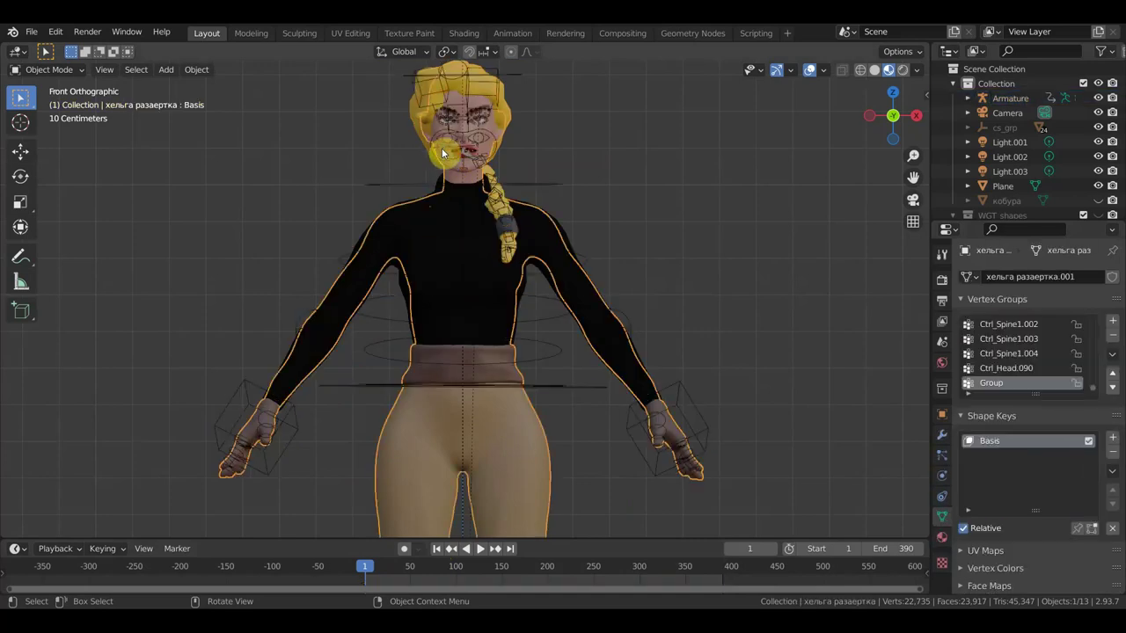
click(1112, 438)
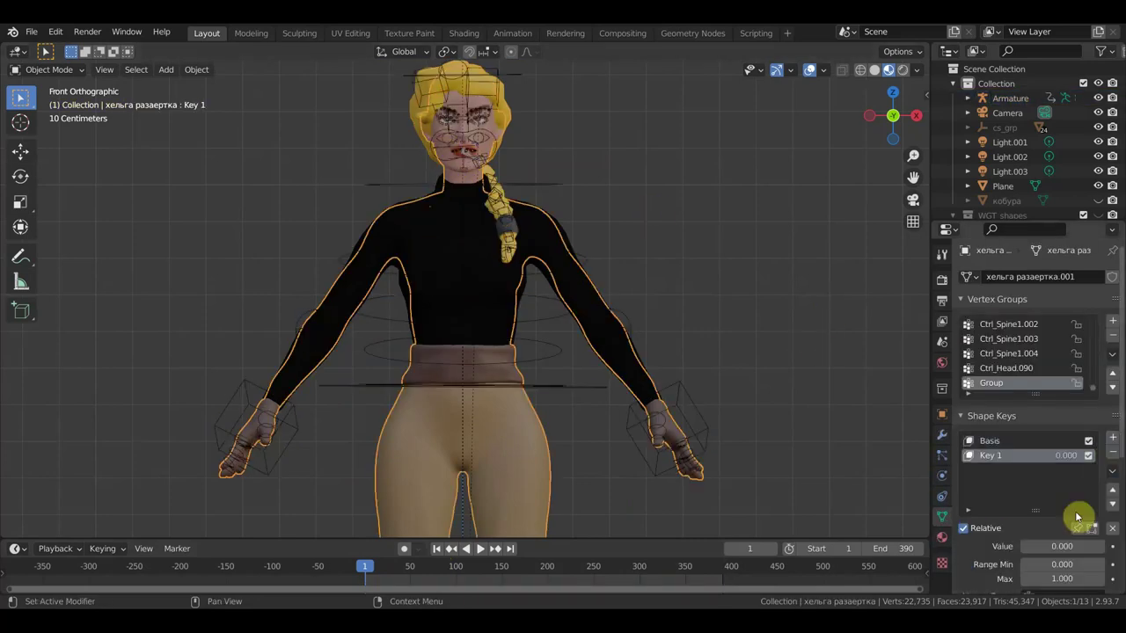
drag(1029, 546, 1046, 546)
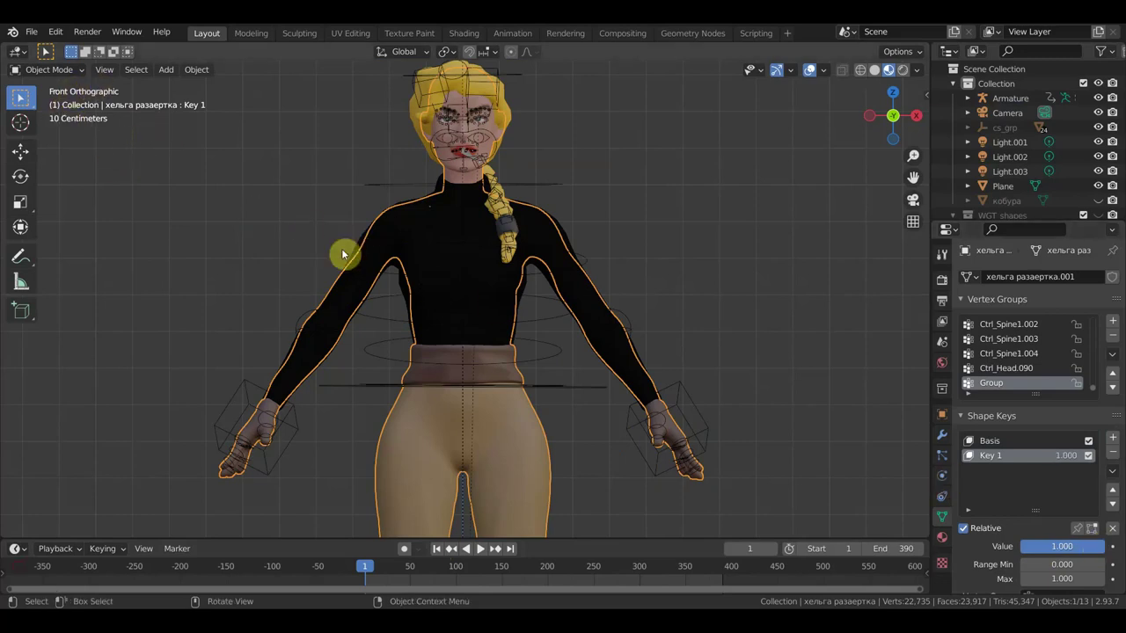
In Sculpt Mode, scale the body up by 1.011 within the new shape key
click(53, 70)
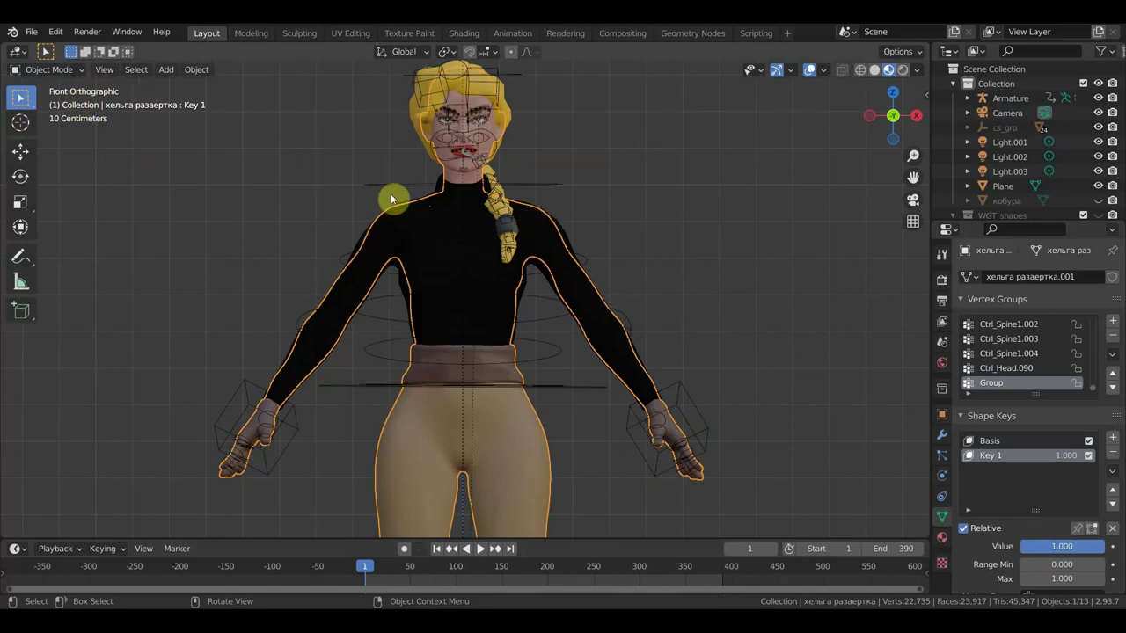
click(65, 72)
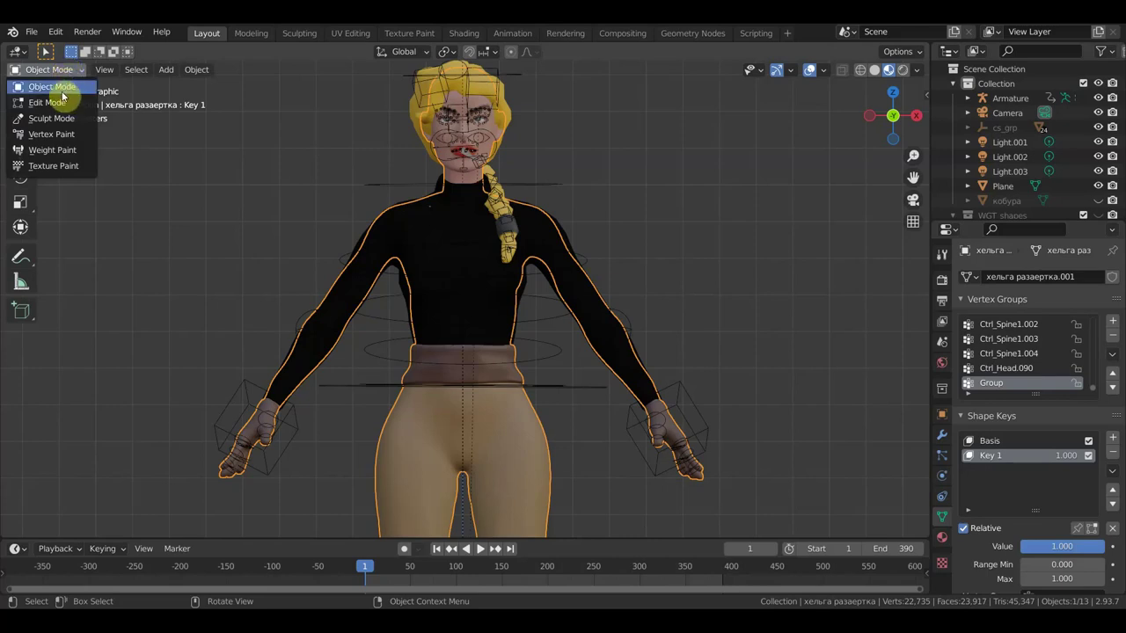
click(51, 118)
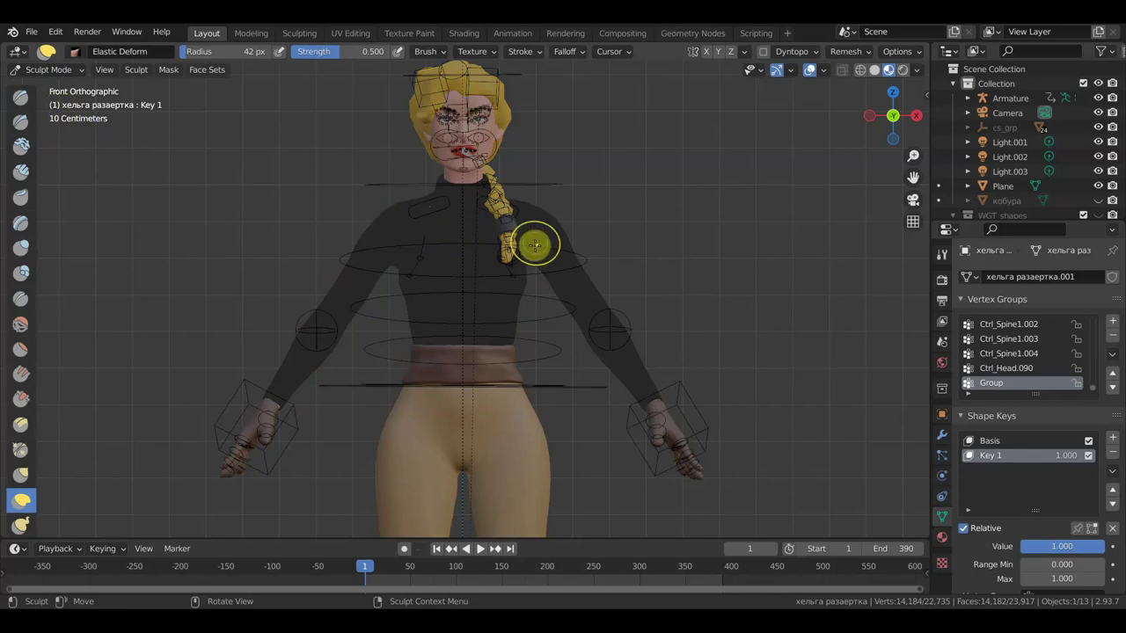
key(s)
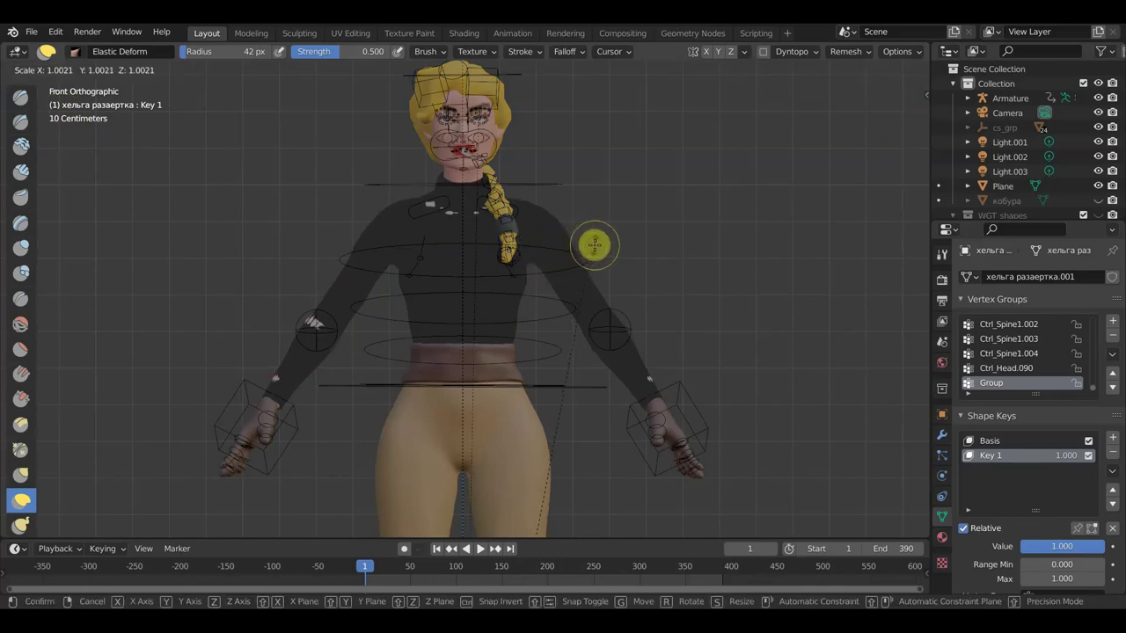
click(598, 243)
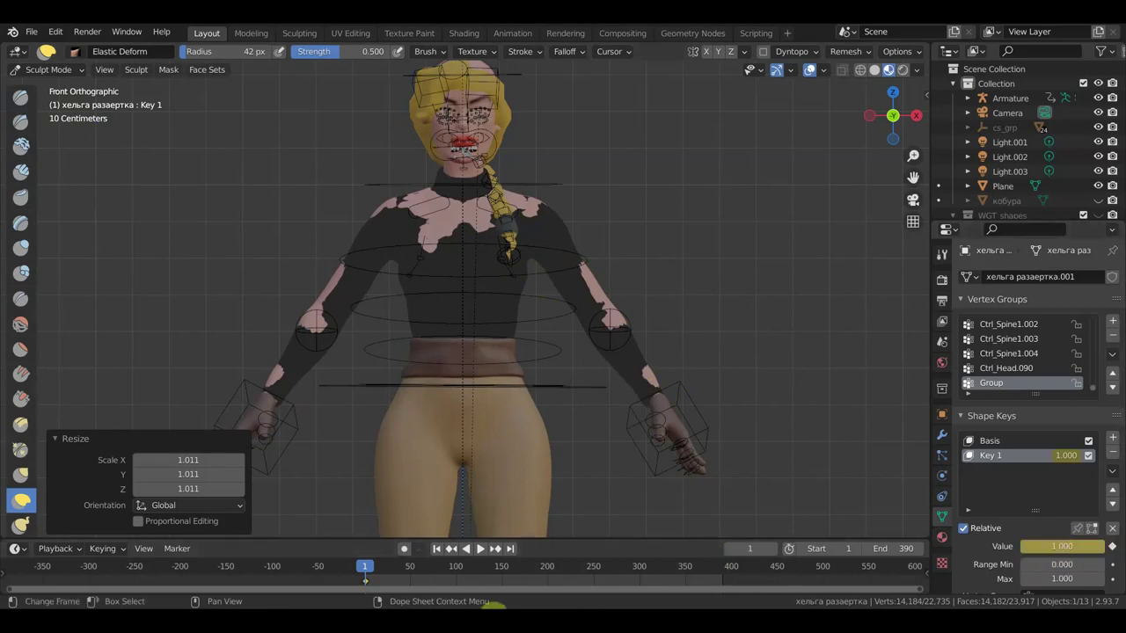
click(44, 69)
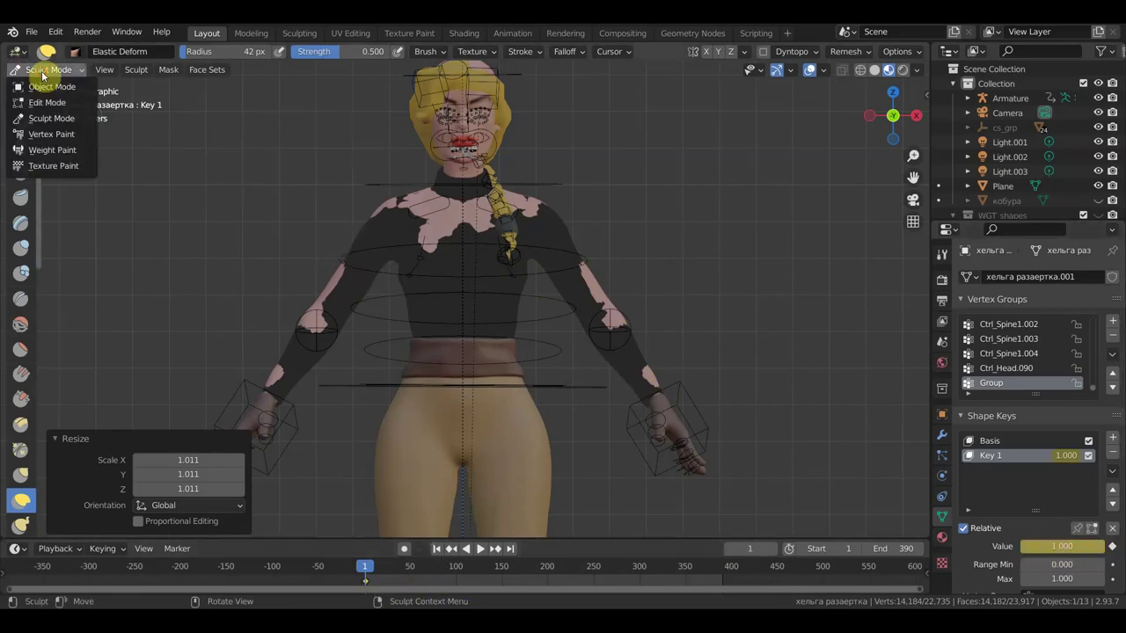
Return the body to Object Mode with Key 1 at 0, and remove the turtleneck's old Surface Deform
click(49, 87)
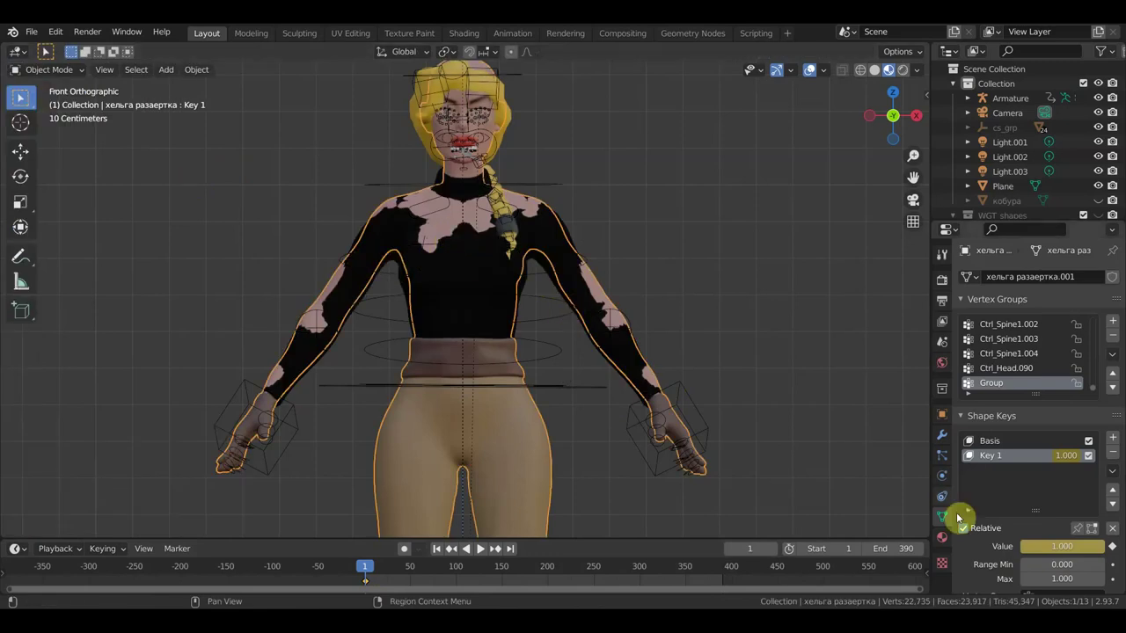
drag(1062, 546, 1021, 546)
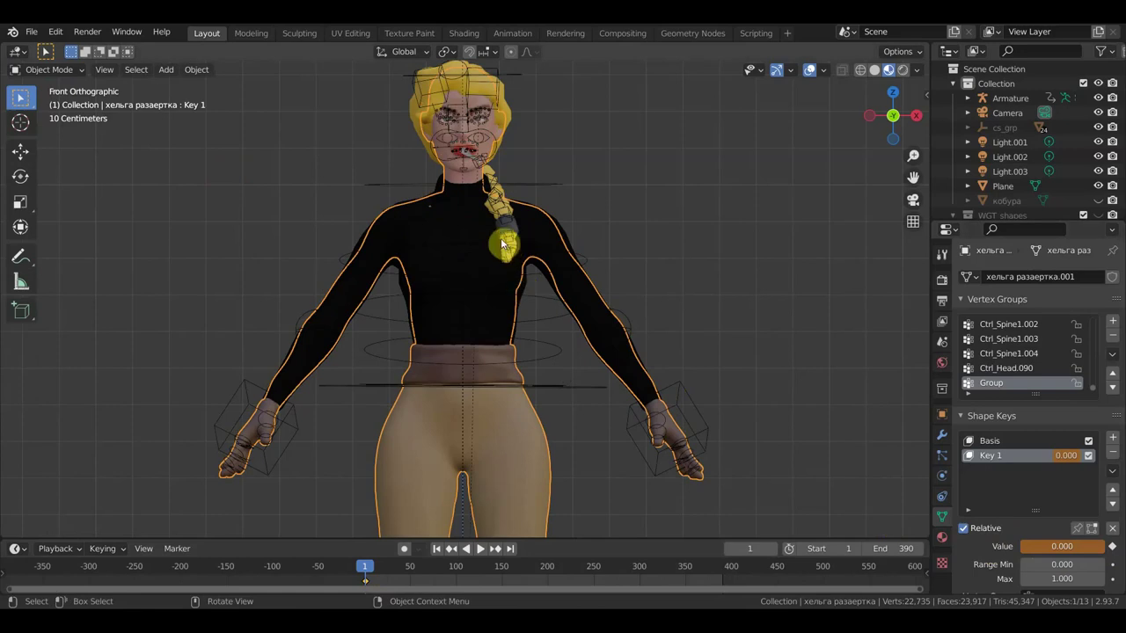
click(557, 249)
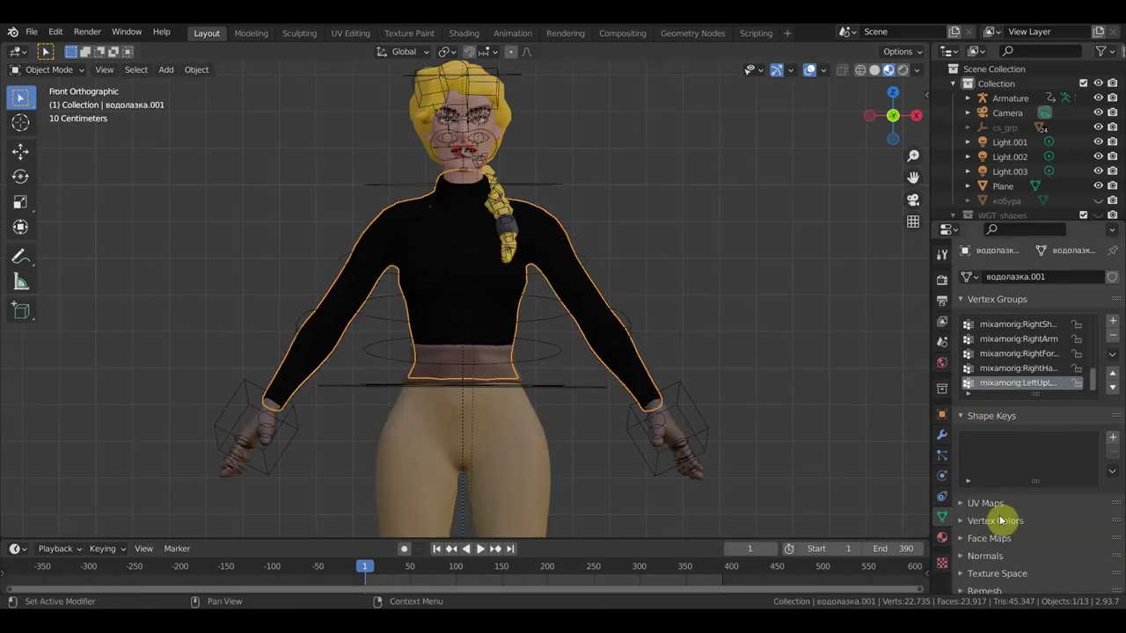
click(942, 435)
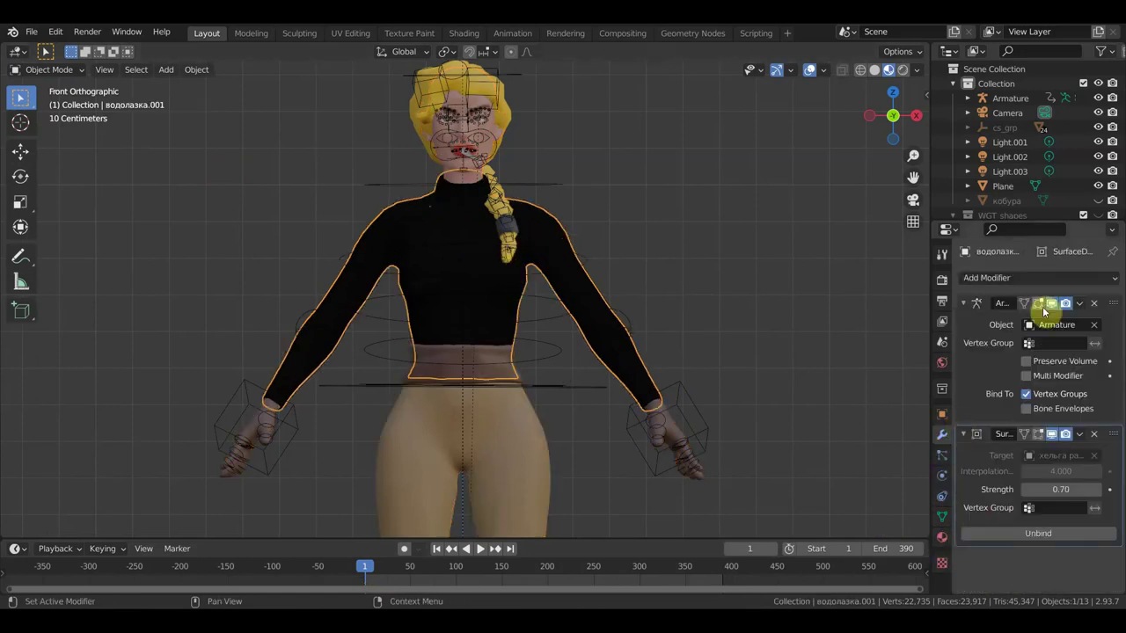
click(1096, 435)
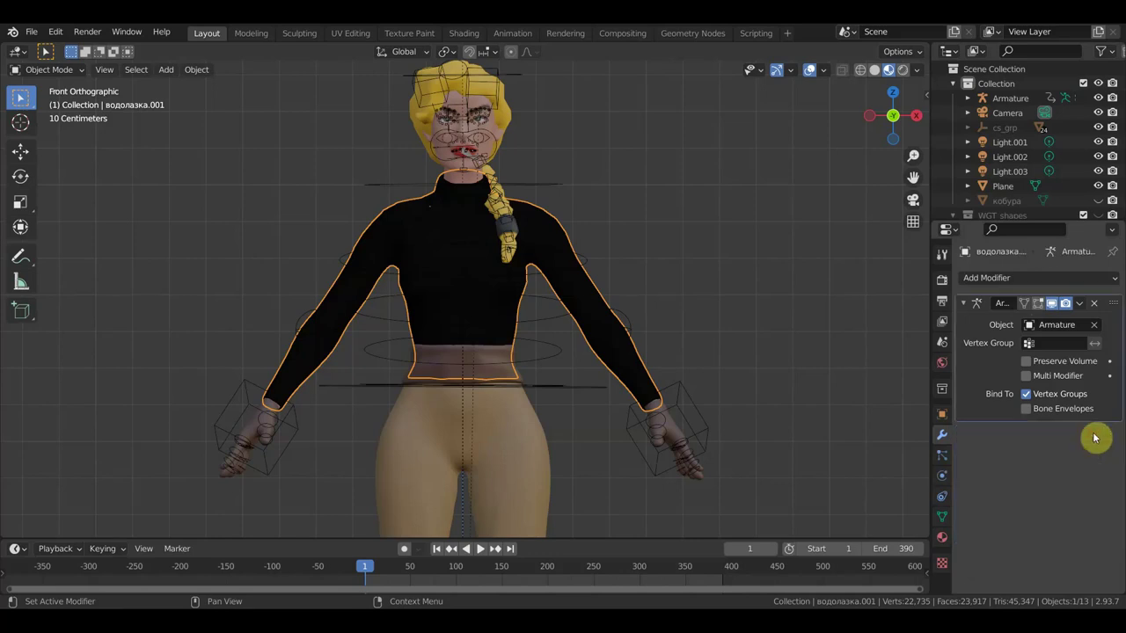
Add a Surface Deform targeting хельга разаертка, bind it, then select the body mesh
click(1040, 279)
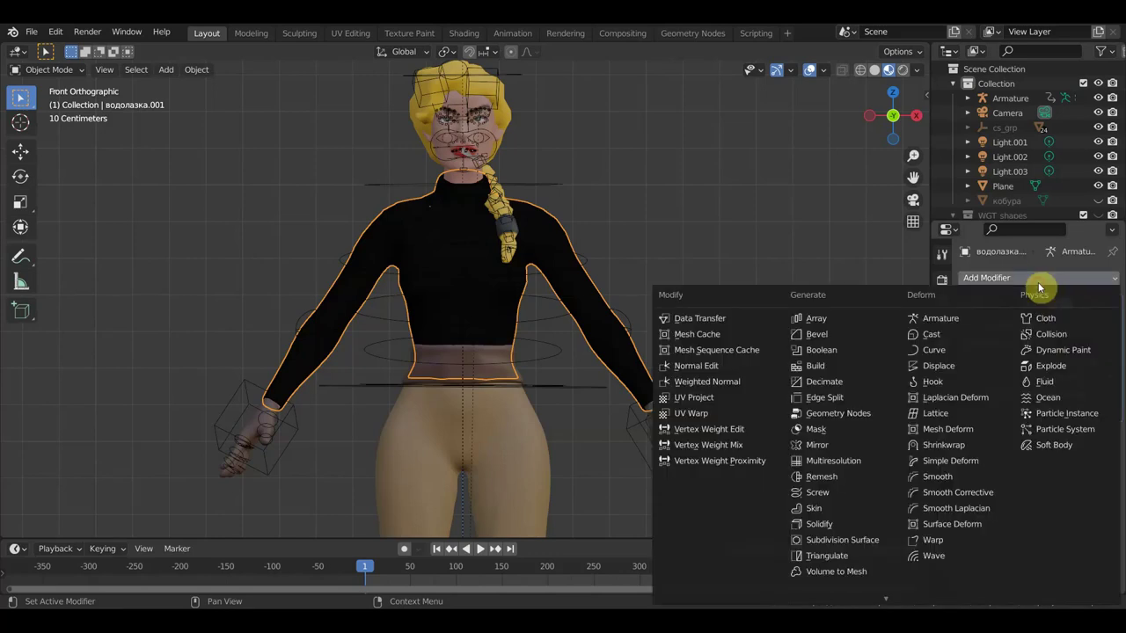
click(953, 525)
click(1093, 457)
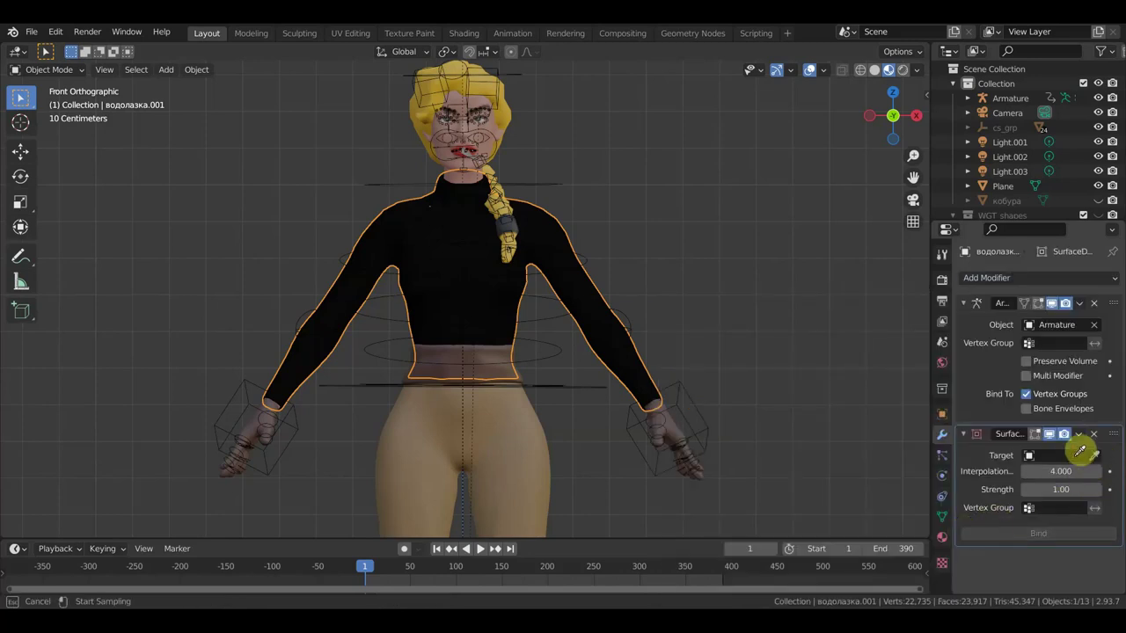
click(490, 153)
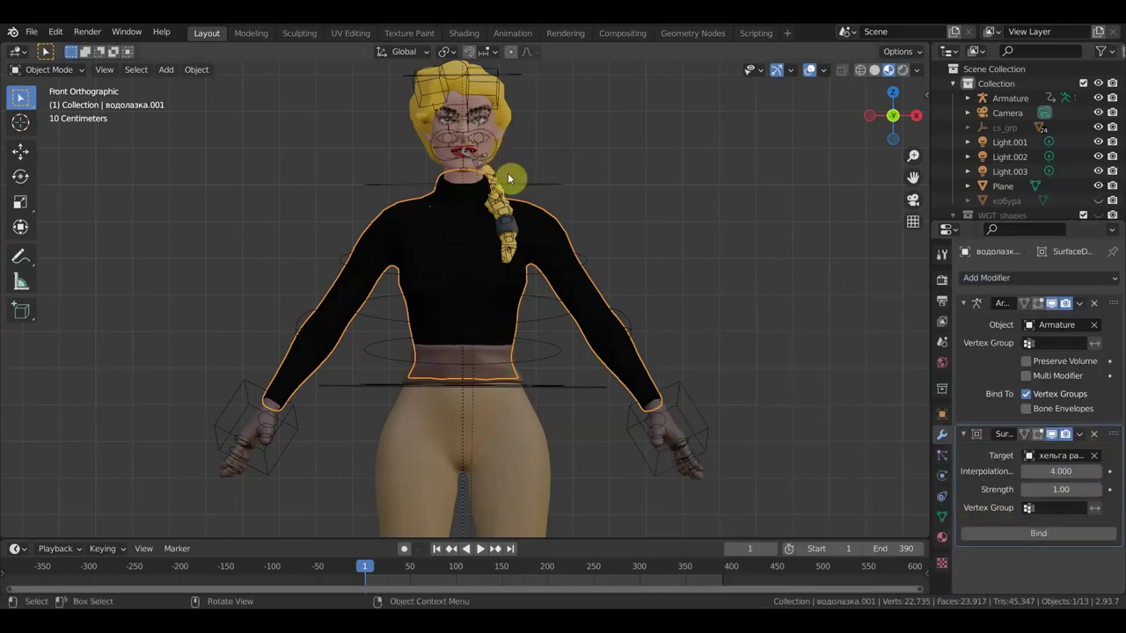
click(1043, 536)
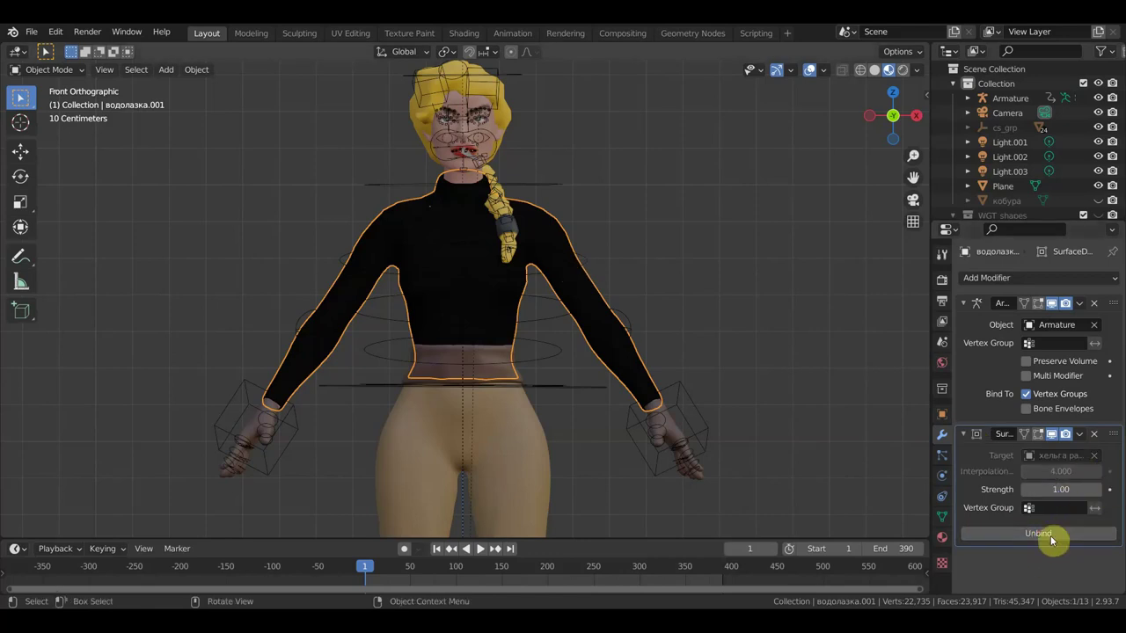
click(491, 133)
click(492, 134)
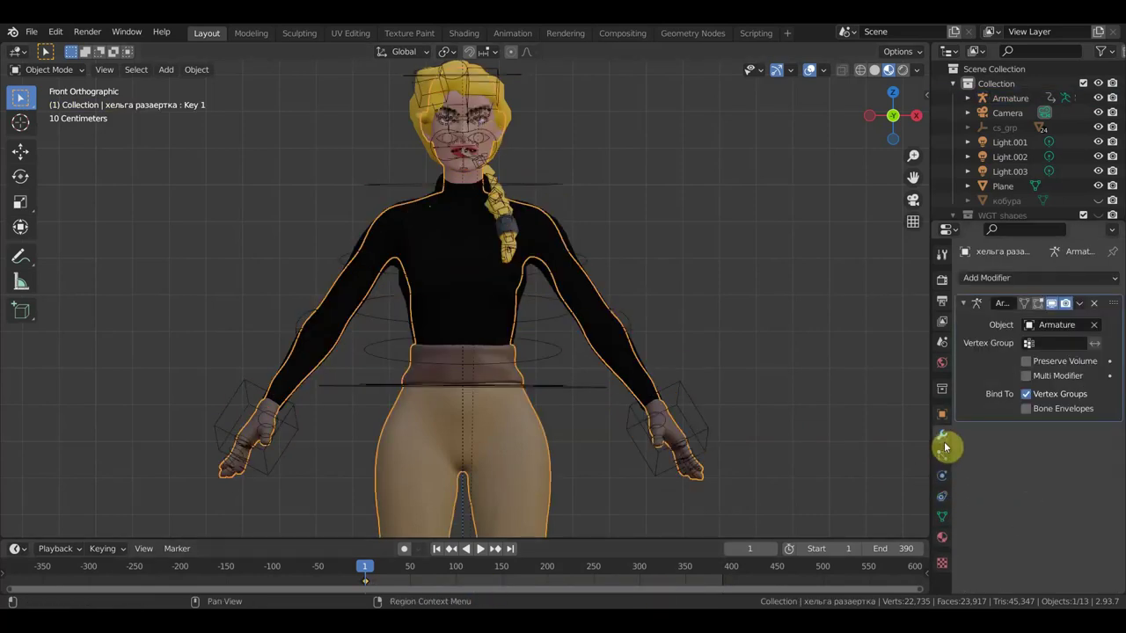
Preview Key 1 at full then zero, delete Key 1 and Basis, and select the turtleneck
click(942, 517)
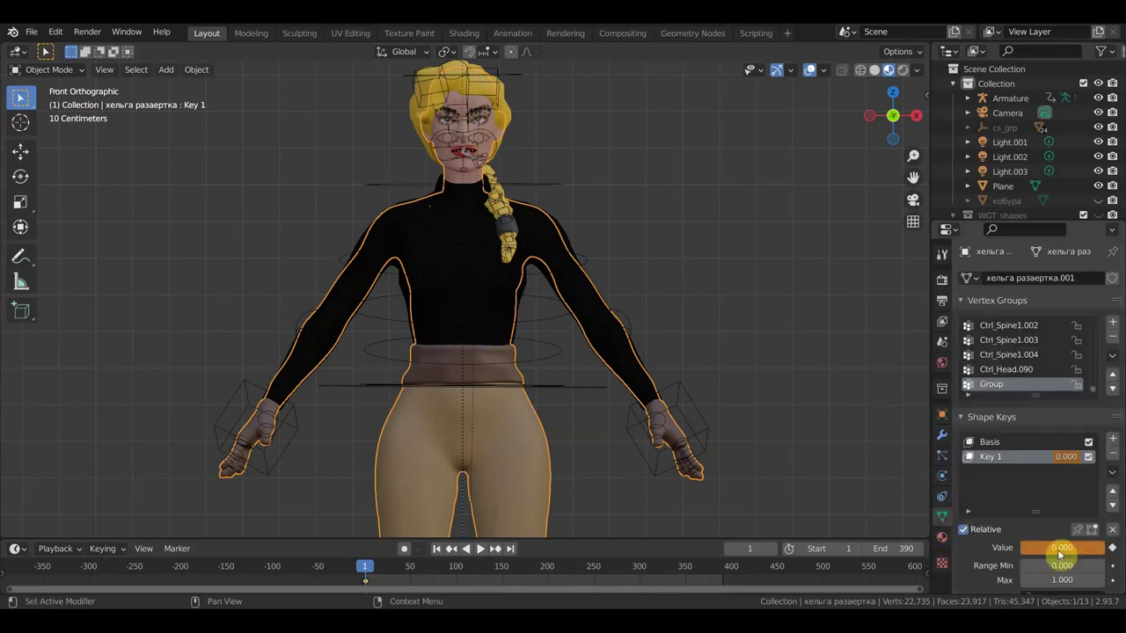
drag(1061, 547, 1100, 547)
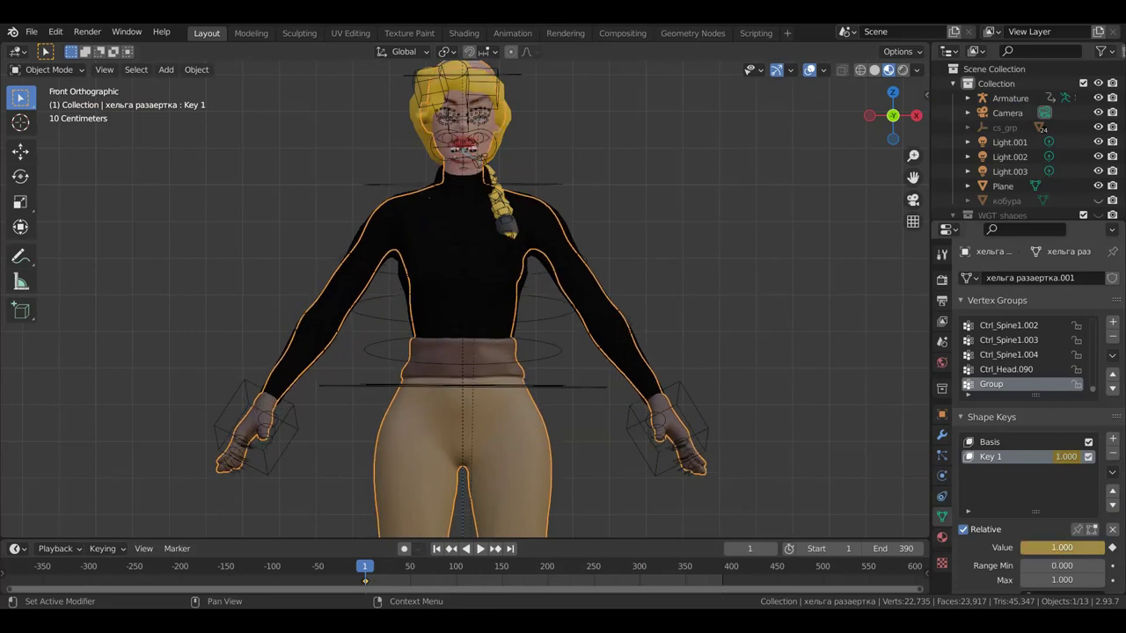
mouse_move(1061, 547)
mouse_down()
mouse_move(1024, 547)
mouse_move(1047, 547)
mouse_up()
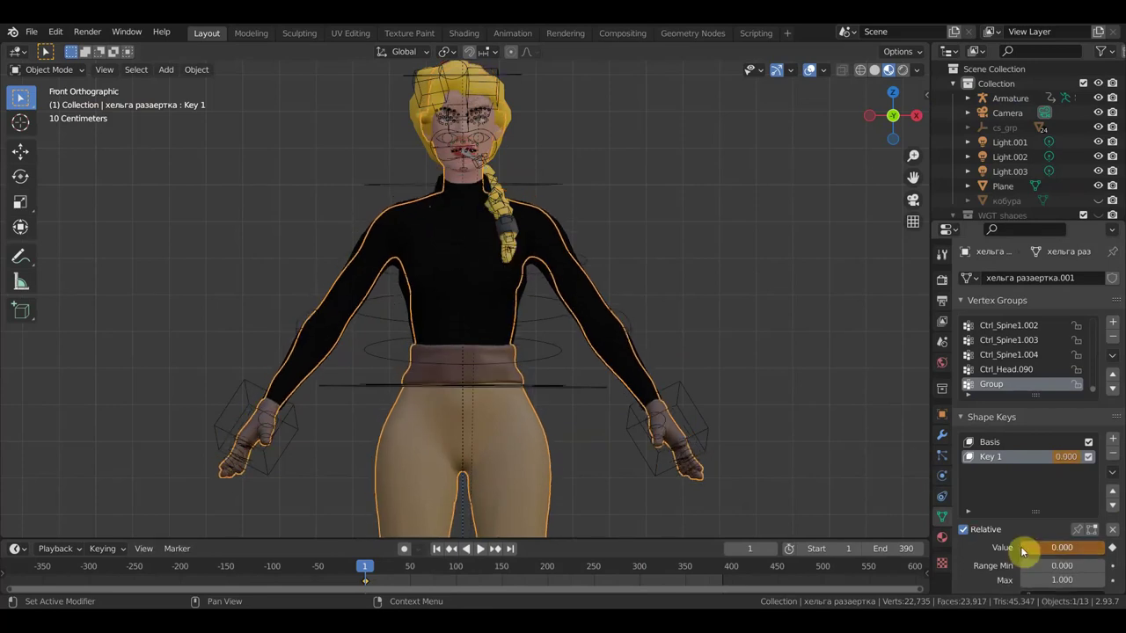
click(1113, 455)
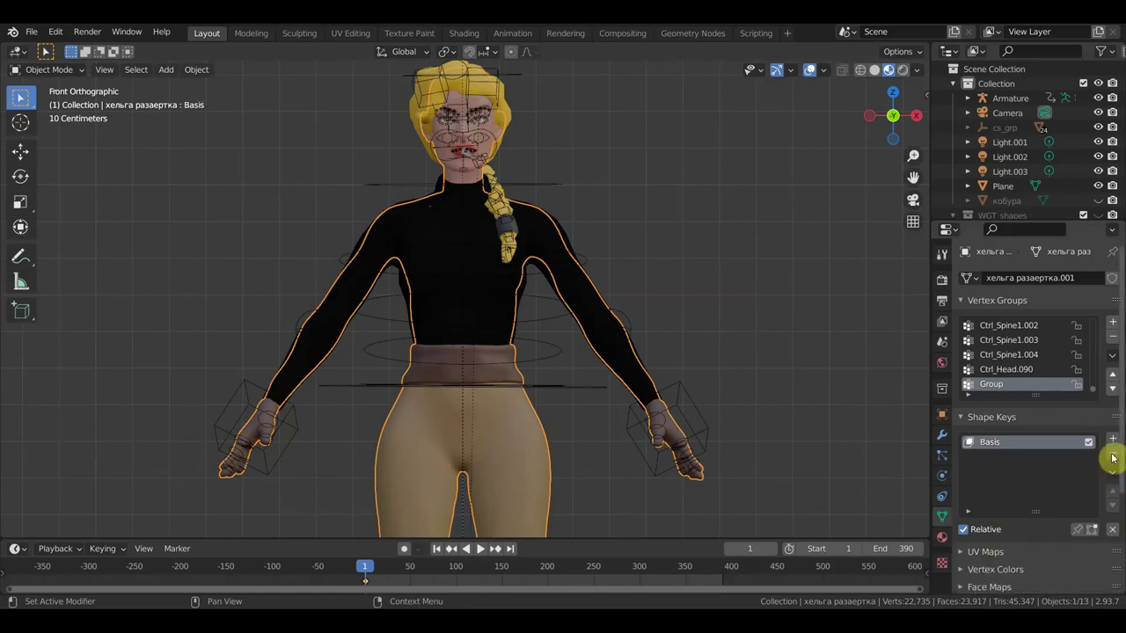
click(1112, 455)
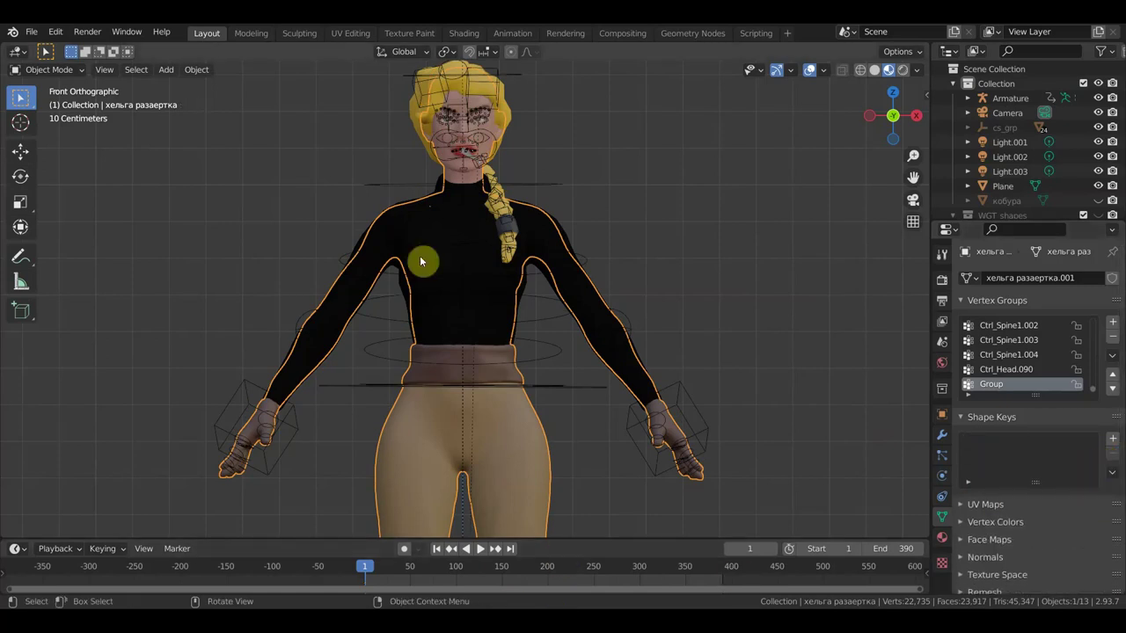
click(534, 235)
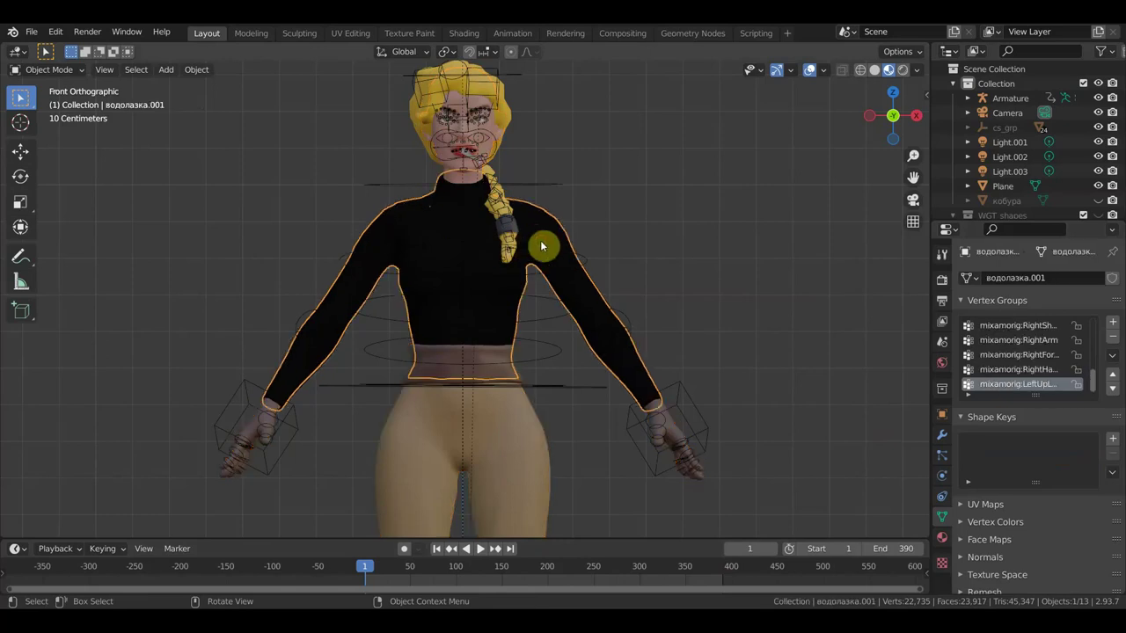
With the turtleneck's modifiers shown, play the walk animation and stop it
click(942, 434)
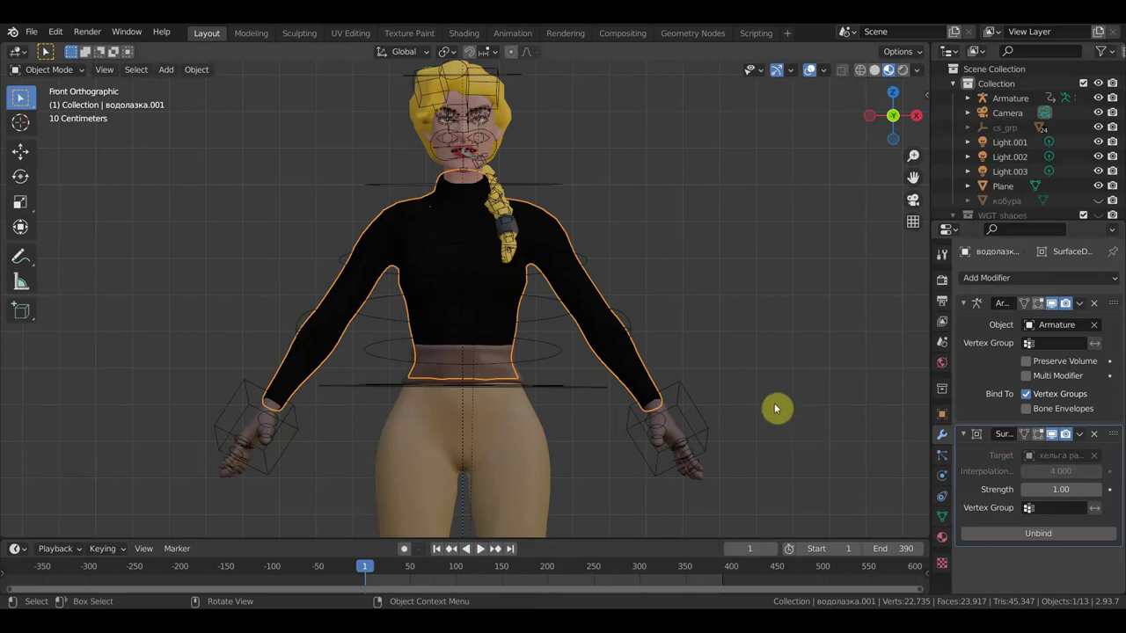
key(space)
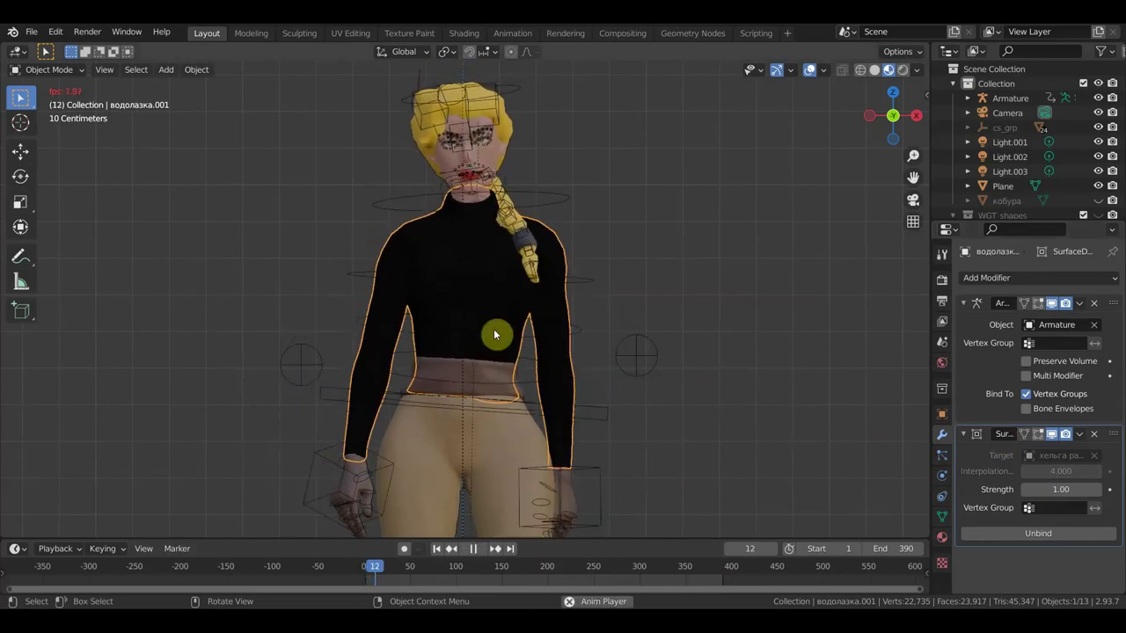
scroll(394, 256, up, 2)
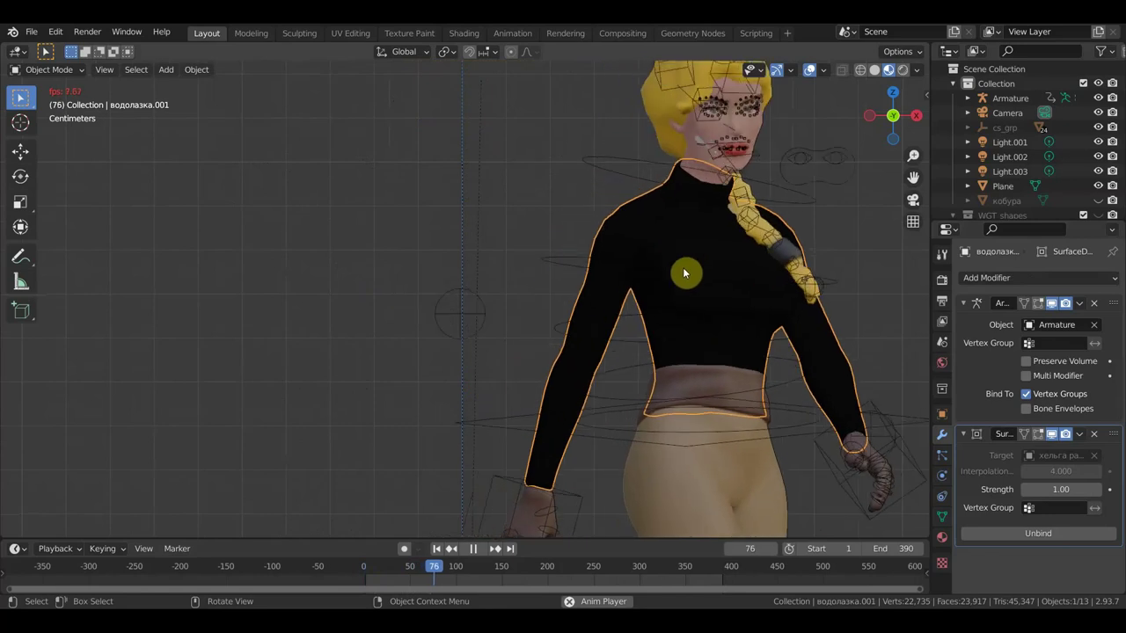
key(space)
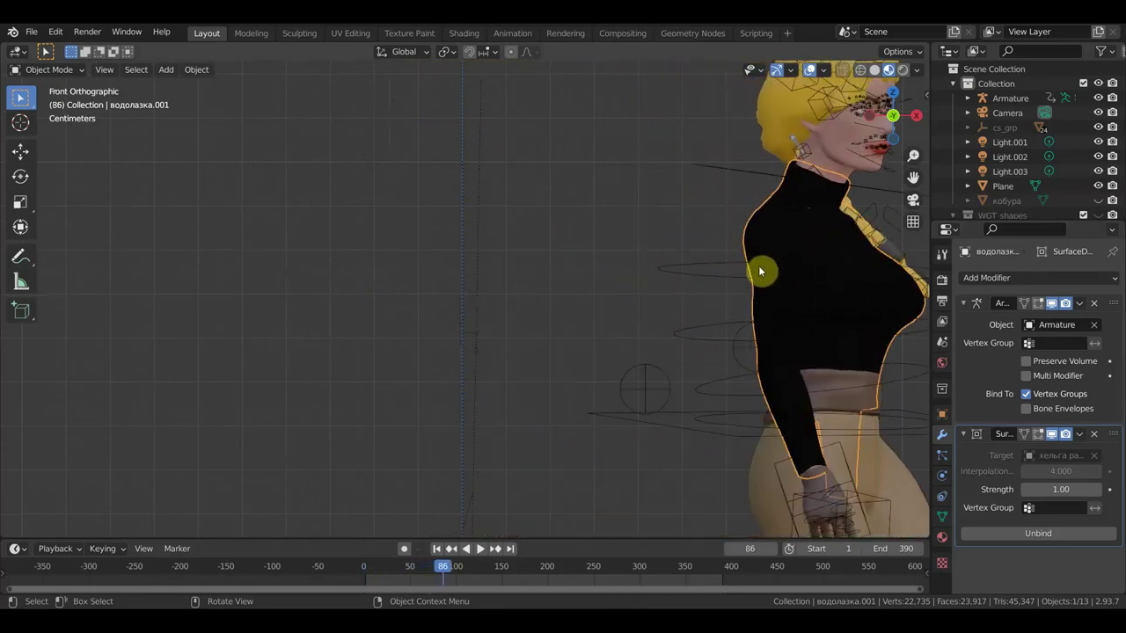
Inspect the torso up close, remove the Surface Deform modifier, then undo the removal
middle_drag(727, 290, 721, 294)
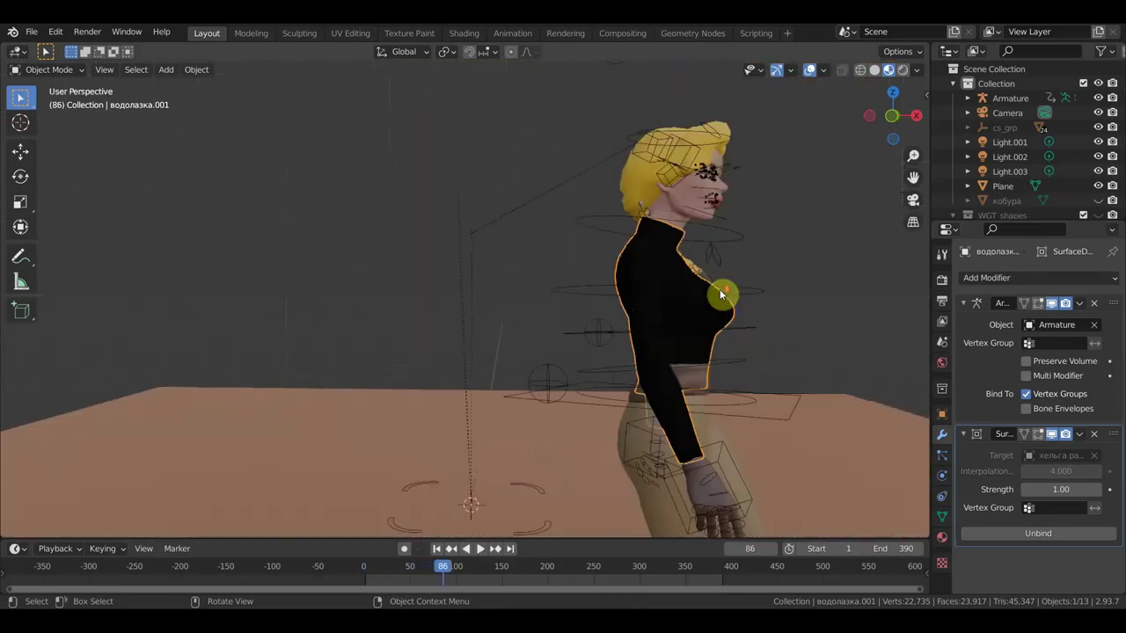
scroll(644, 271, up, 3)
middle_drag(674, 264, 666, 276)
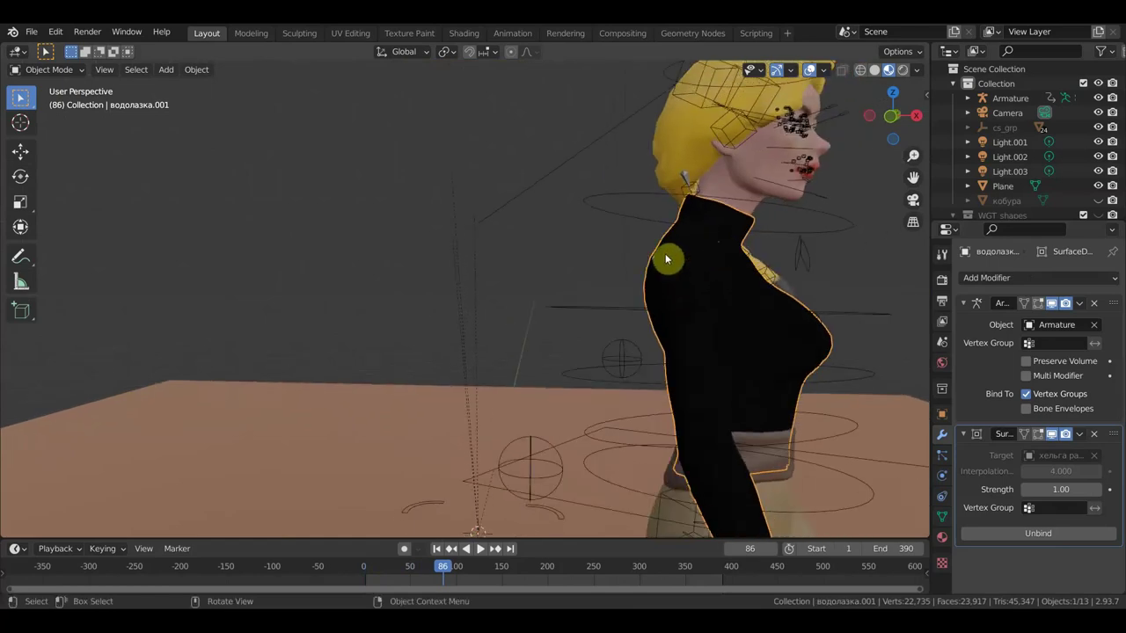
click(1092, 435)
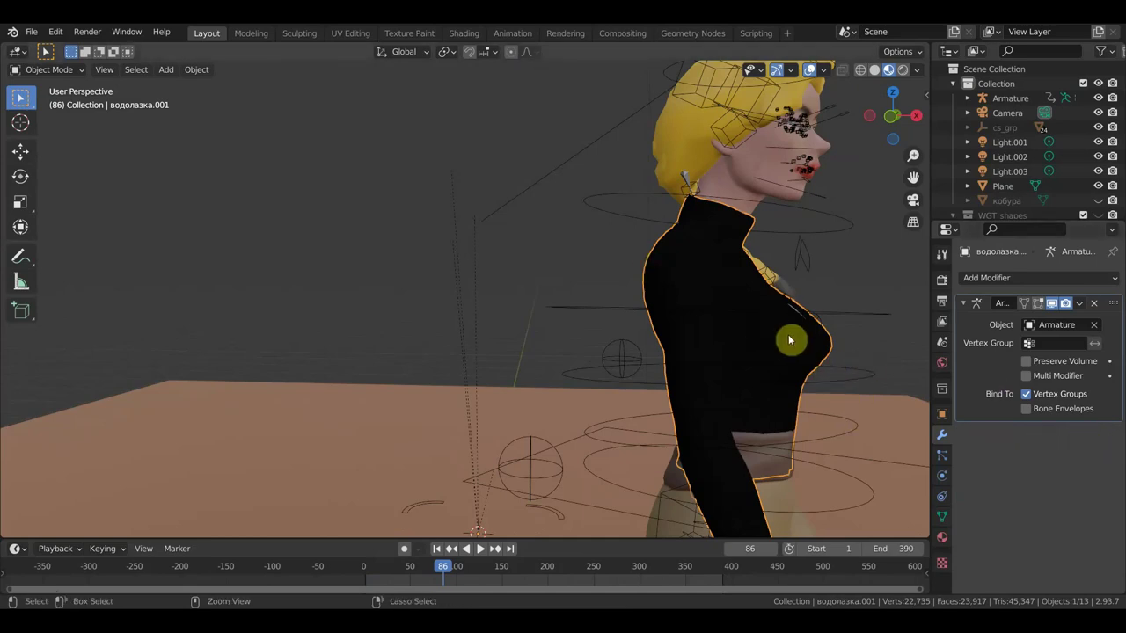
key(ctrl+z)
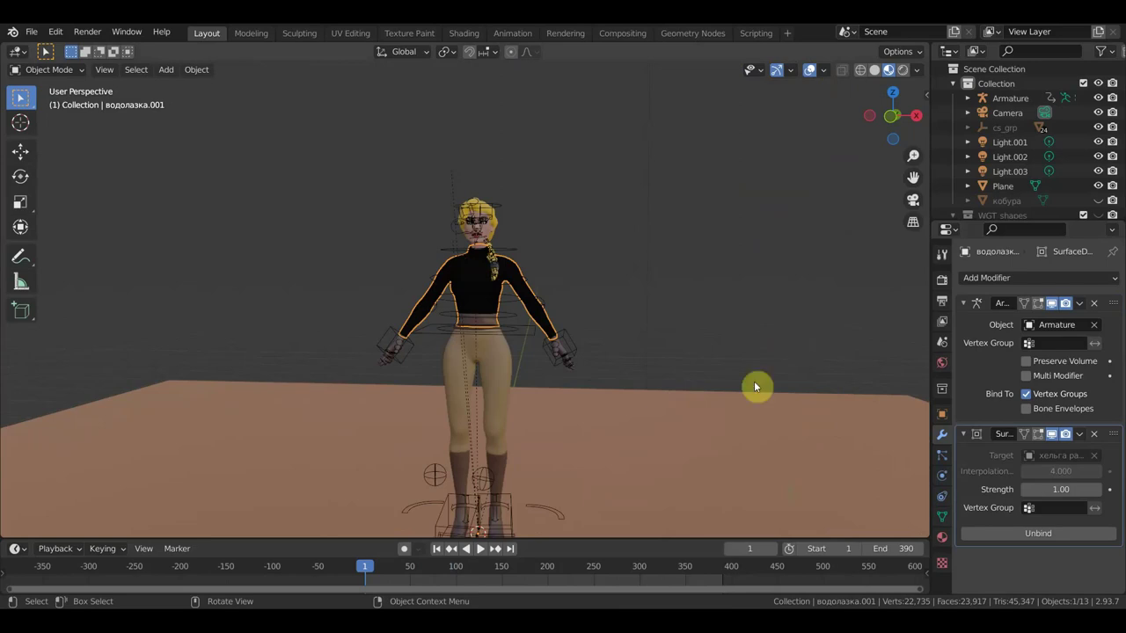
Jump to frame 97 and view the turtleneck on the walking character from several angles
click(453, 567)
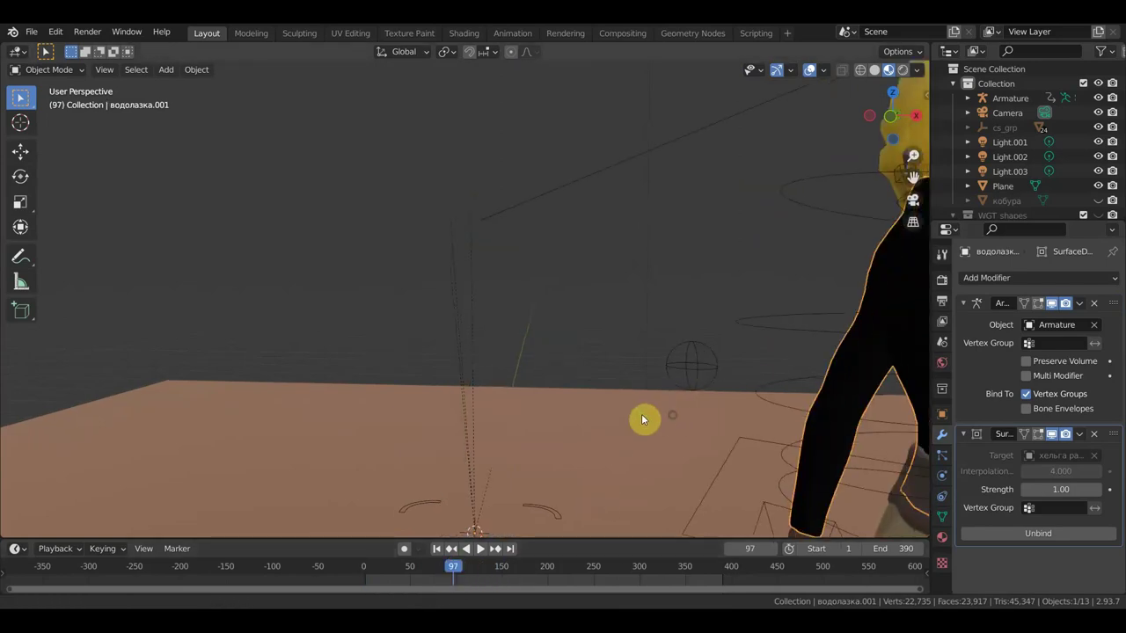
mouse_move(641, 419)
middle_down()
mouse_move(563, 421)
mouse_move(712, 427)
middle_up()
scroll(639, 422, down, 5)
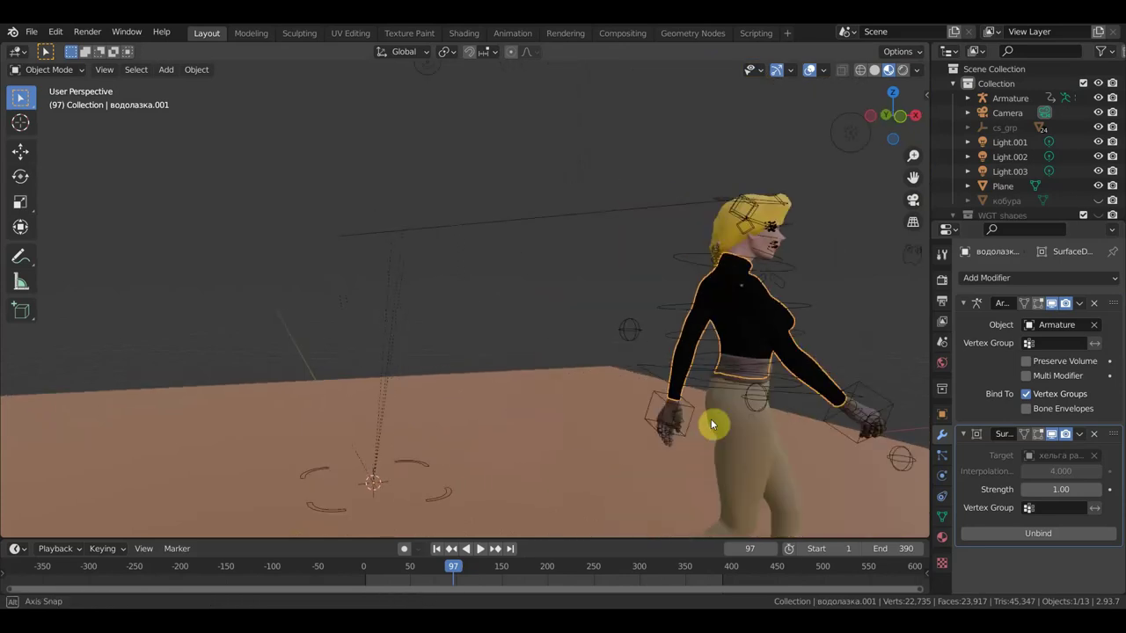
scroll(711, 352, up, 2)
mouse_move(733, 329)
middle_down()
mouse_move(702, 329)
mouse_move(703, 308)
middle_up()
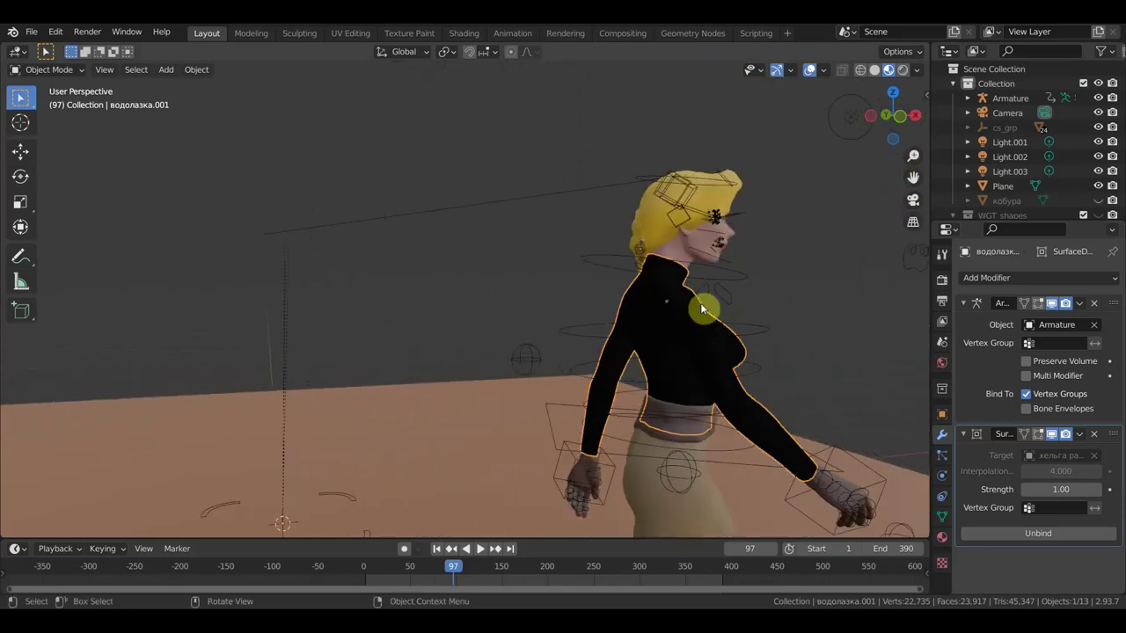
scroll(678, 311, up, 2)
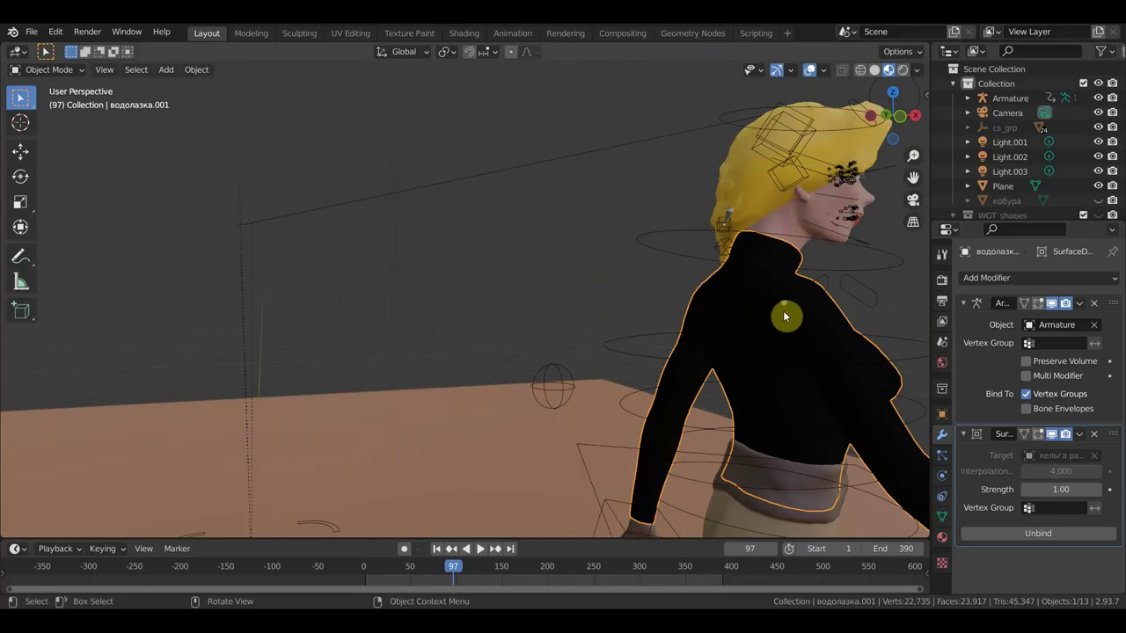
scroll(785, 317, down, 2)
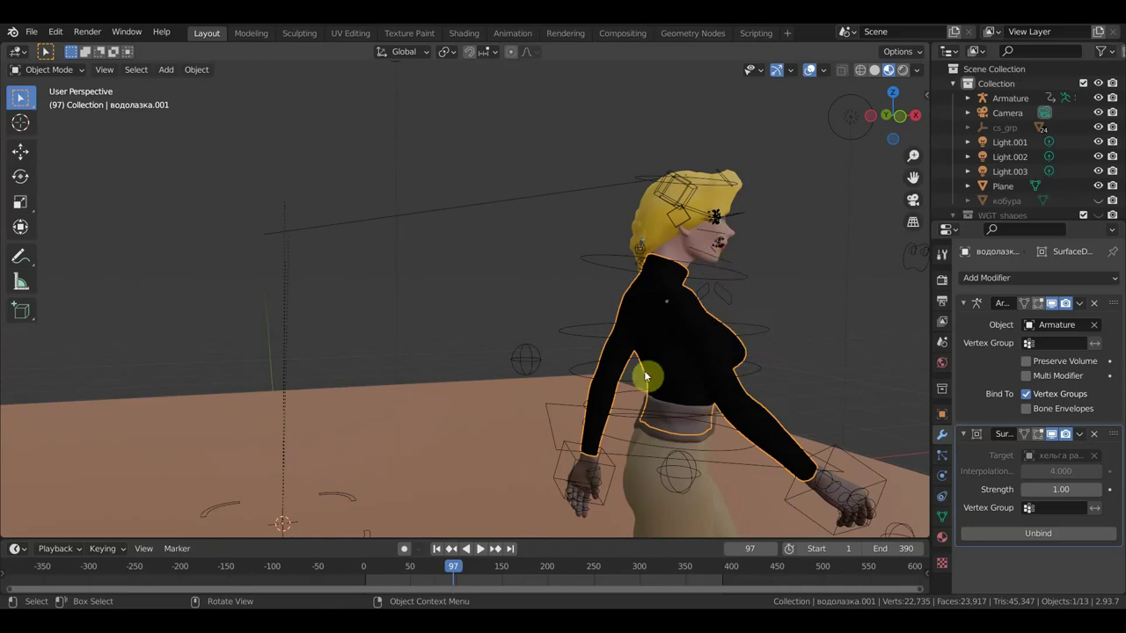
Return to frame 0, play briefly, and zoom in on the character in front view
click(365, 576)
key(space)
key(space)
middle_drag(416, 514, 642, 393)
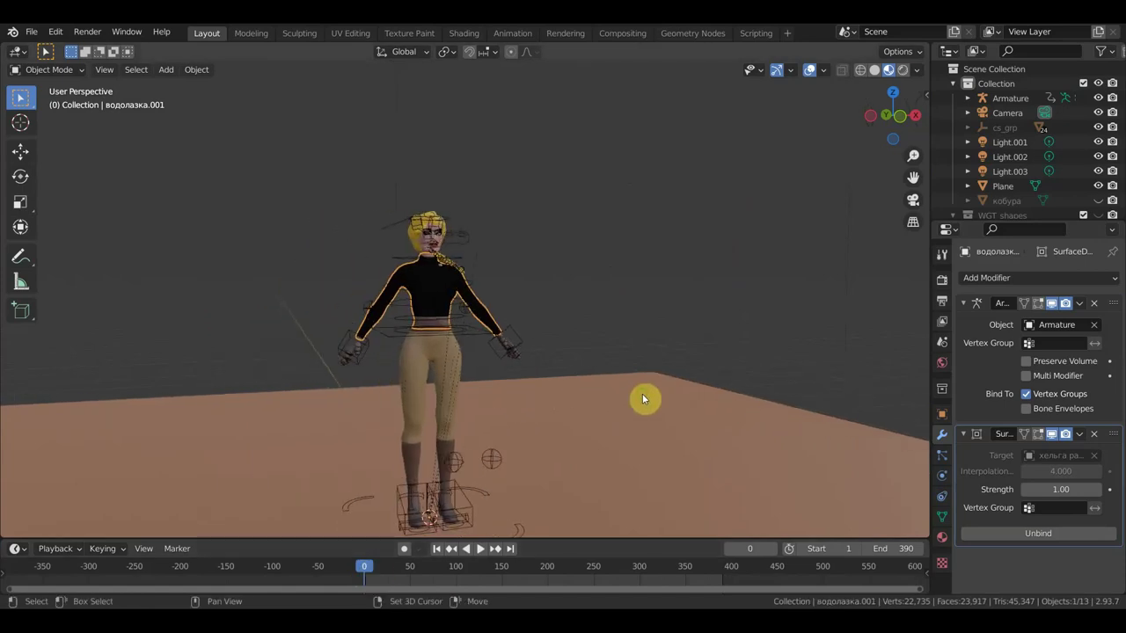
key(KP_5)
key(KP_1)
scroll(613, 395, up, 5)
scroll(636, 381, up, 1)
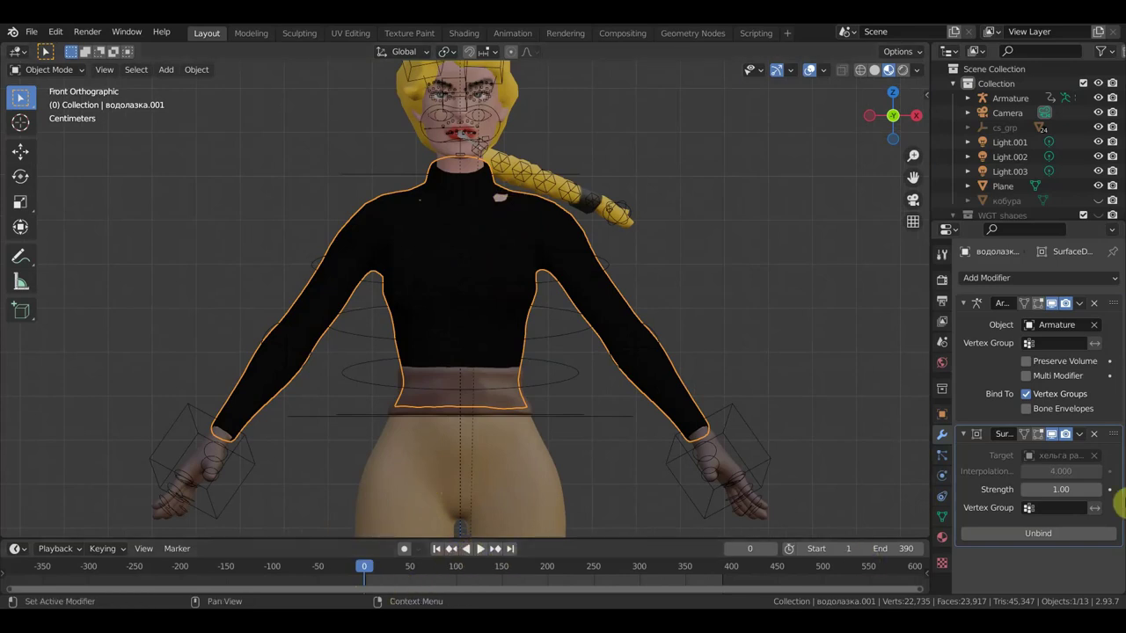
Remove the turtleneck's Surface Deform and Armature modifiers
click(1094, 434)
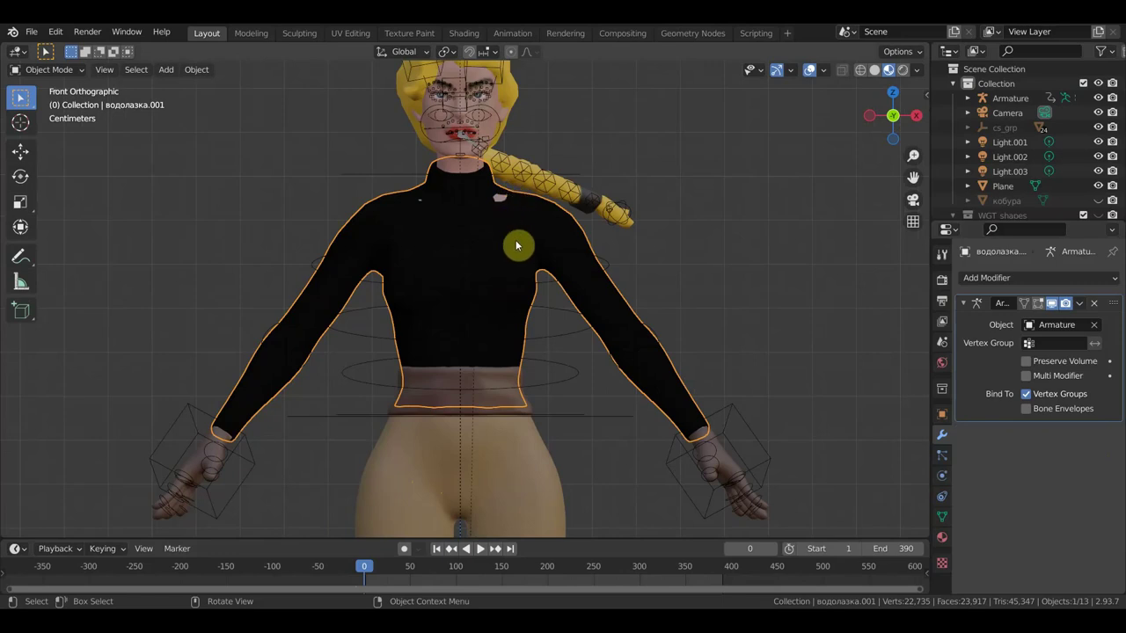
click(517, 245)
click(564, 242)
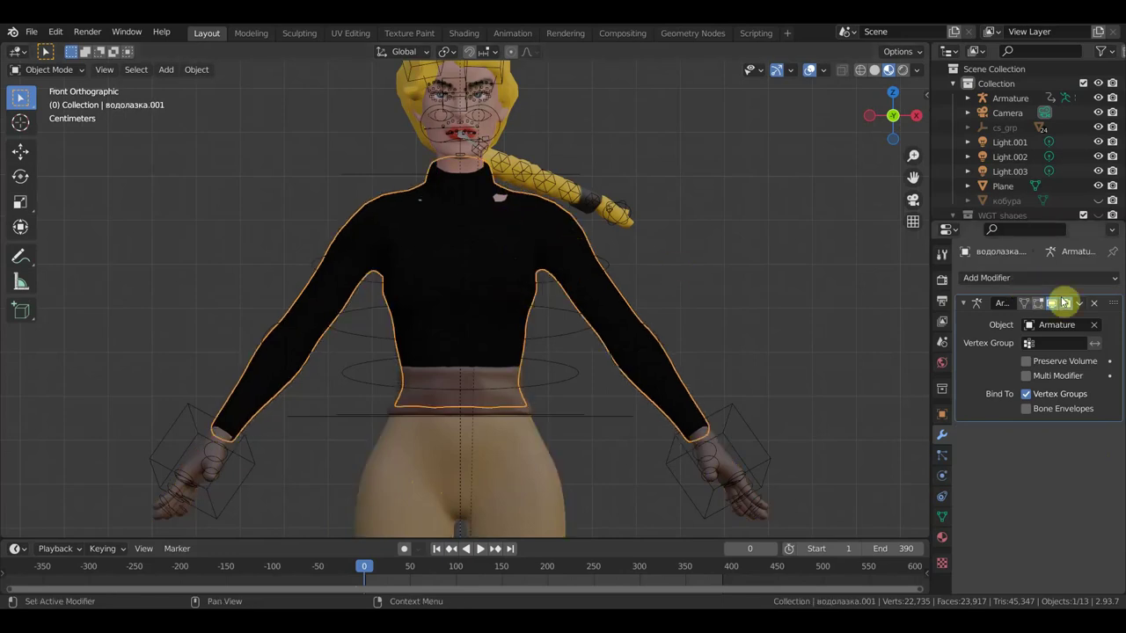
click(1094, 303)
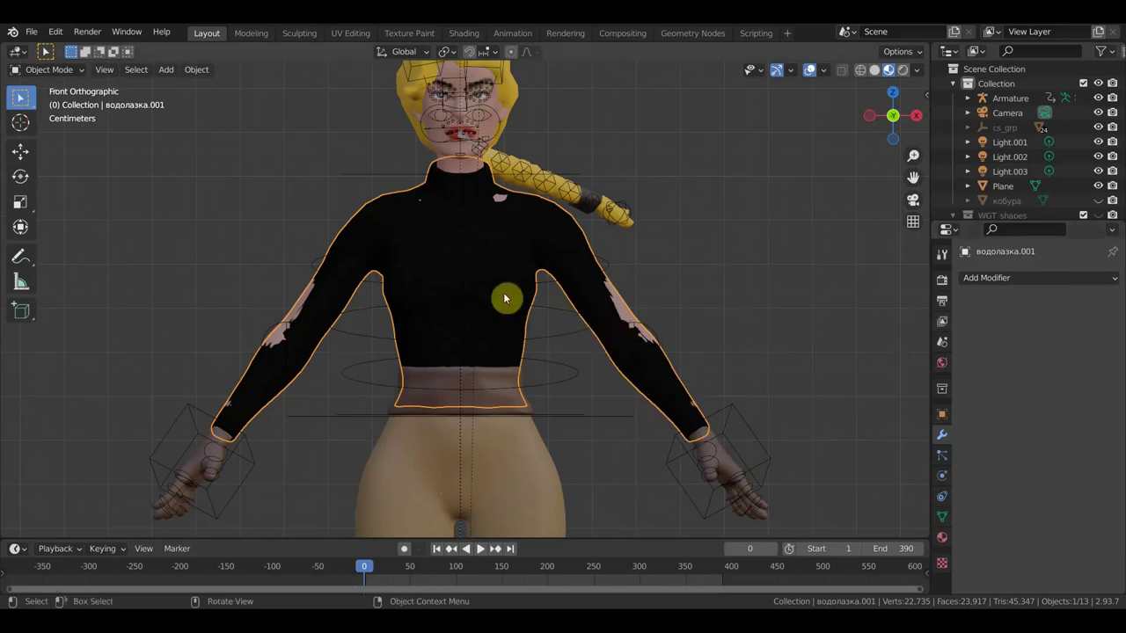
Select only the turtleneck mesh and bring up the interaction mode list
shift+click(492, 130)
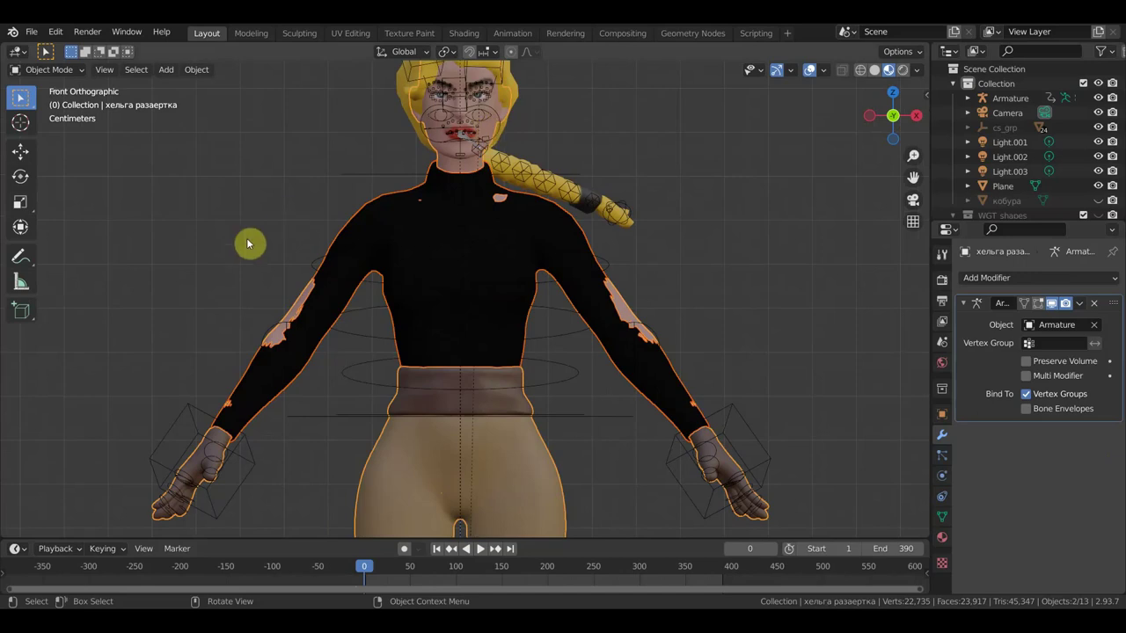
click(345, 288)
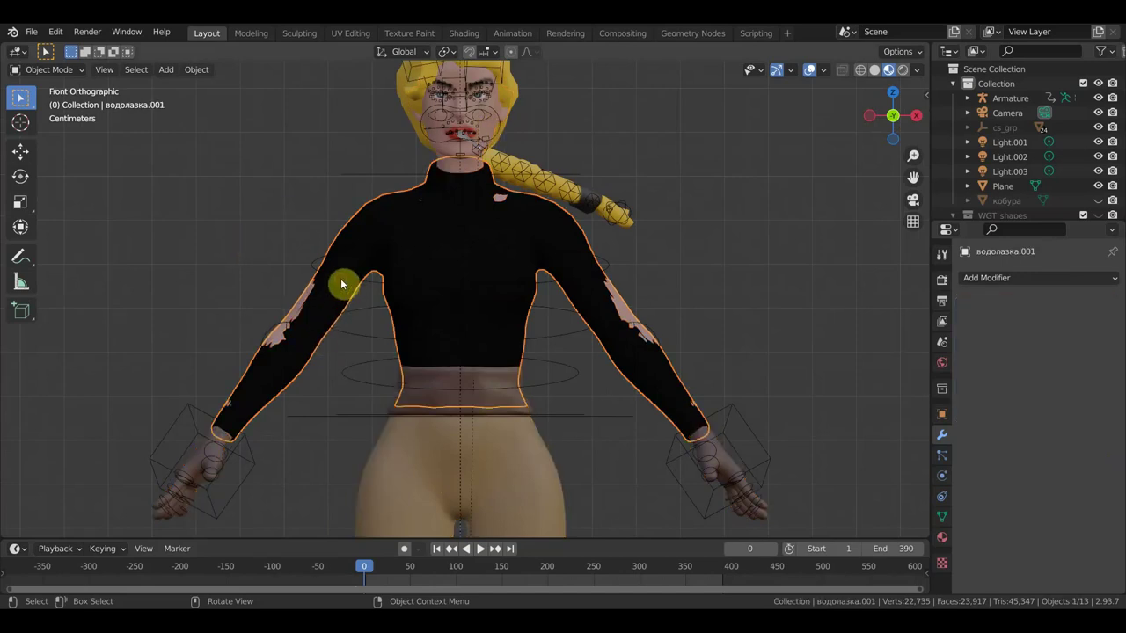
click(60, 71)
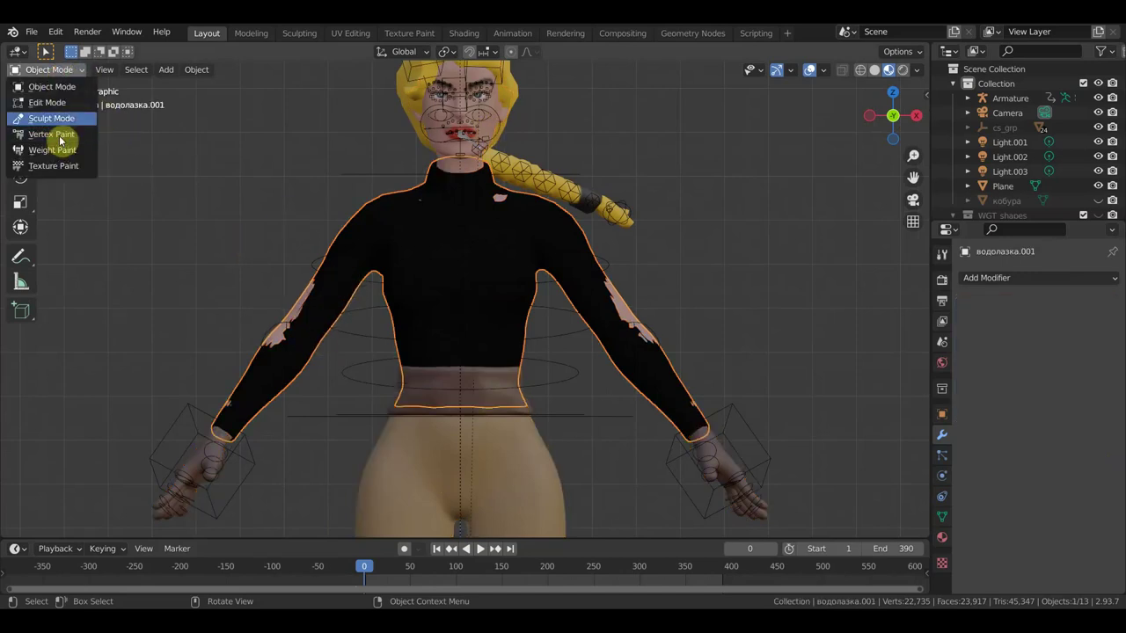
With a 90 px Elastic Deform brush, push the sleeves and collar over the exposed skin patches
click(52, 118)
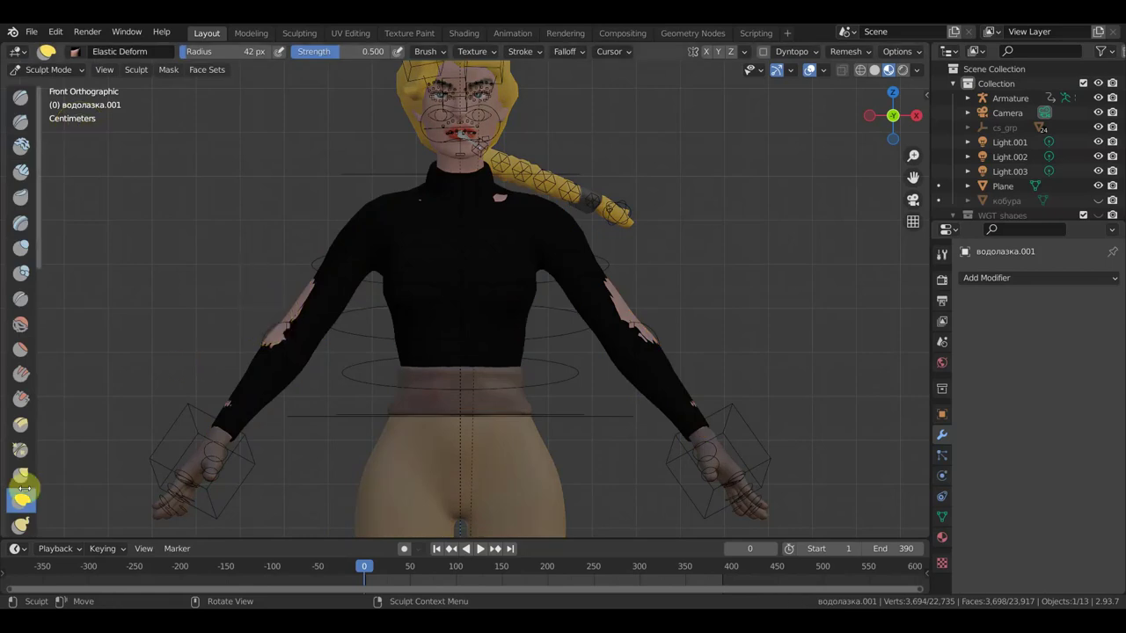
key(f)
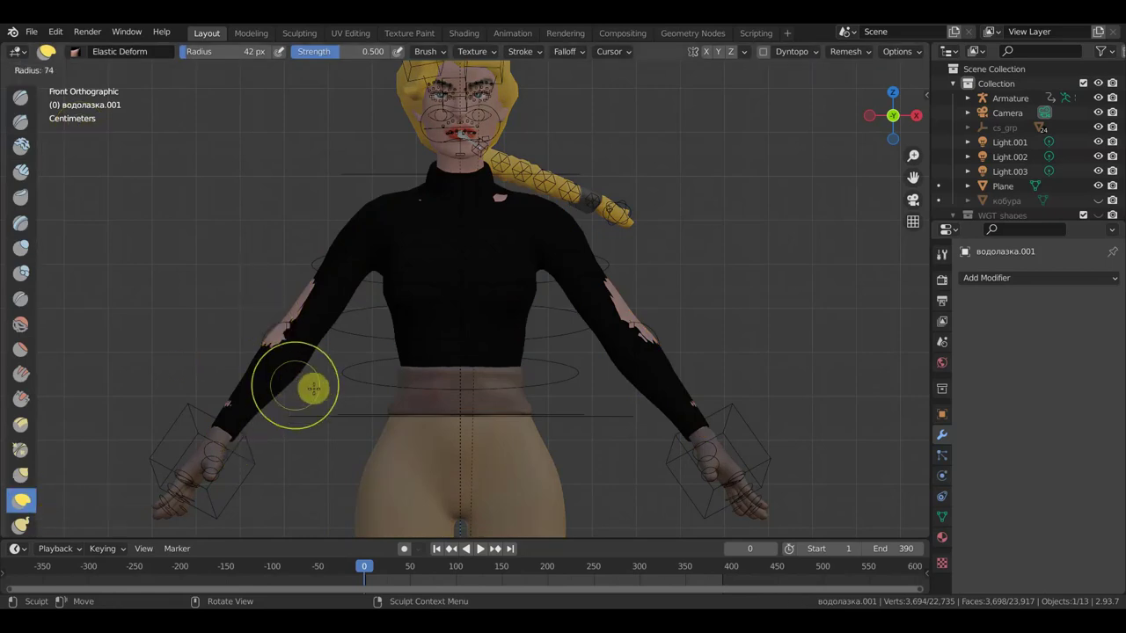
click(323, 396)
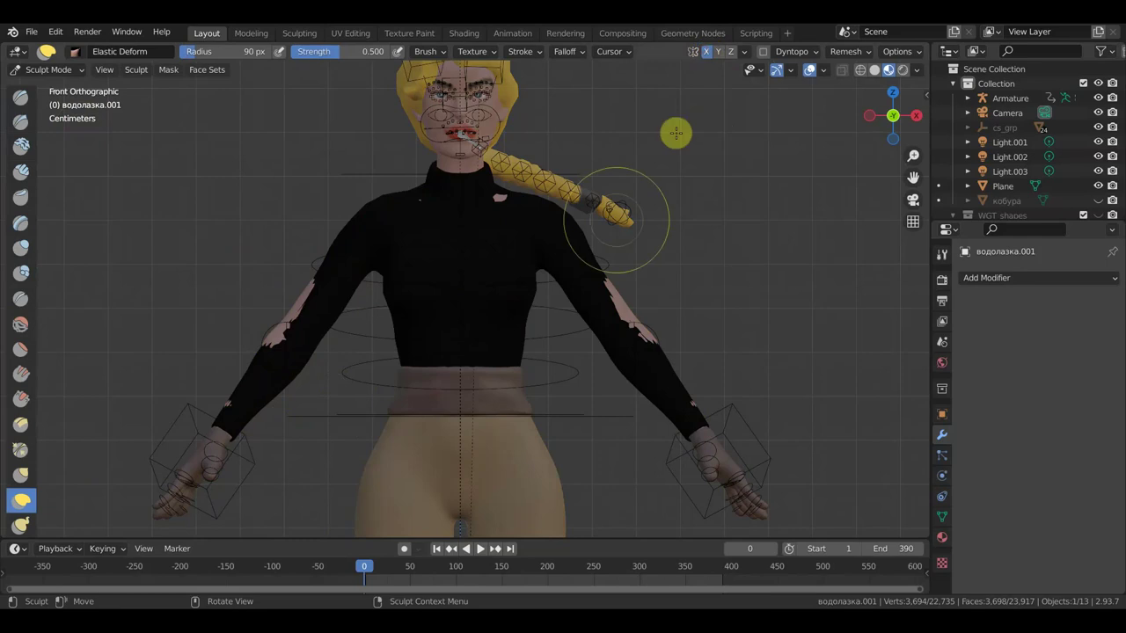
mouse_move(614, 301)
mouse_down()
mouse_move(622, 296)
mouse_move(643, 332)
mouse_move(635, 327)
mouse_up()
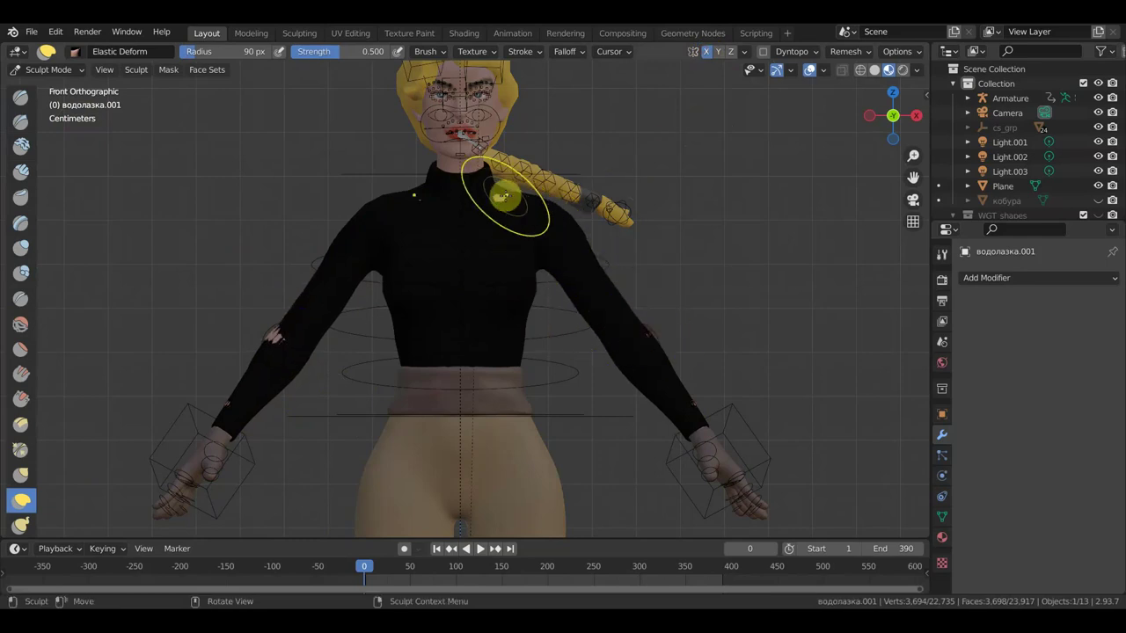
mouse_move(517, 204)
mouse_down()
mouse_move(502, 199)
mouse_move(515, 196)
mouse_up()
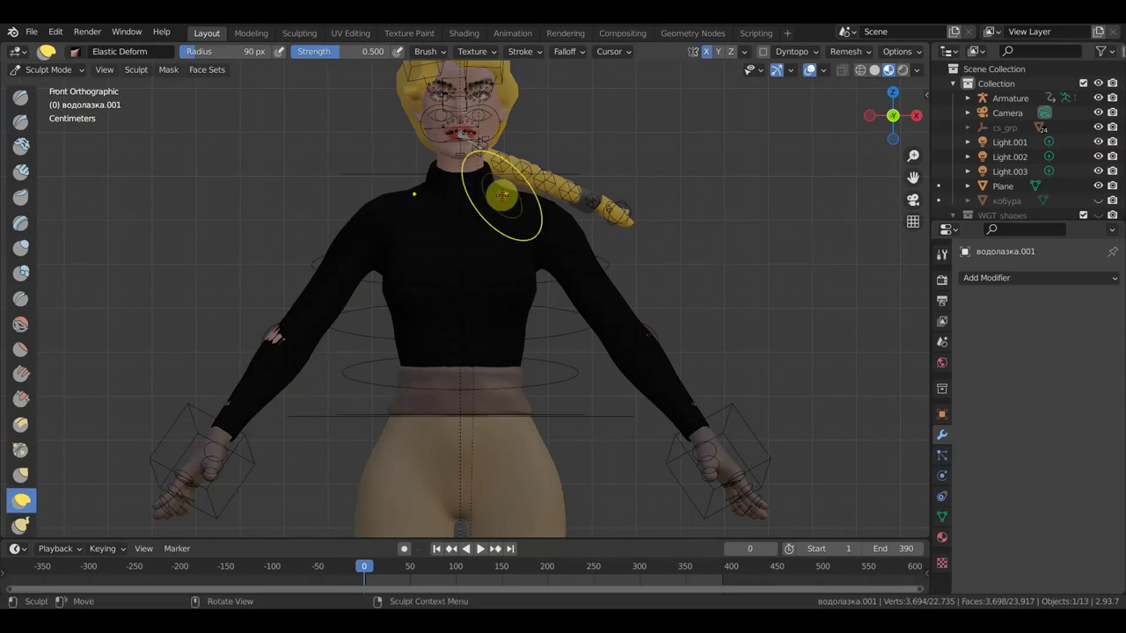
drag(300, 327, 263, 336)
middle_drag(217, 322, 327, 402)
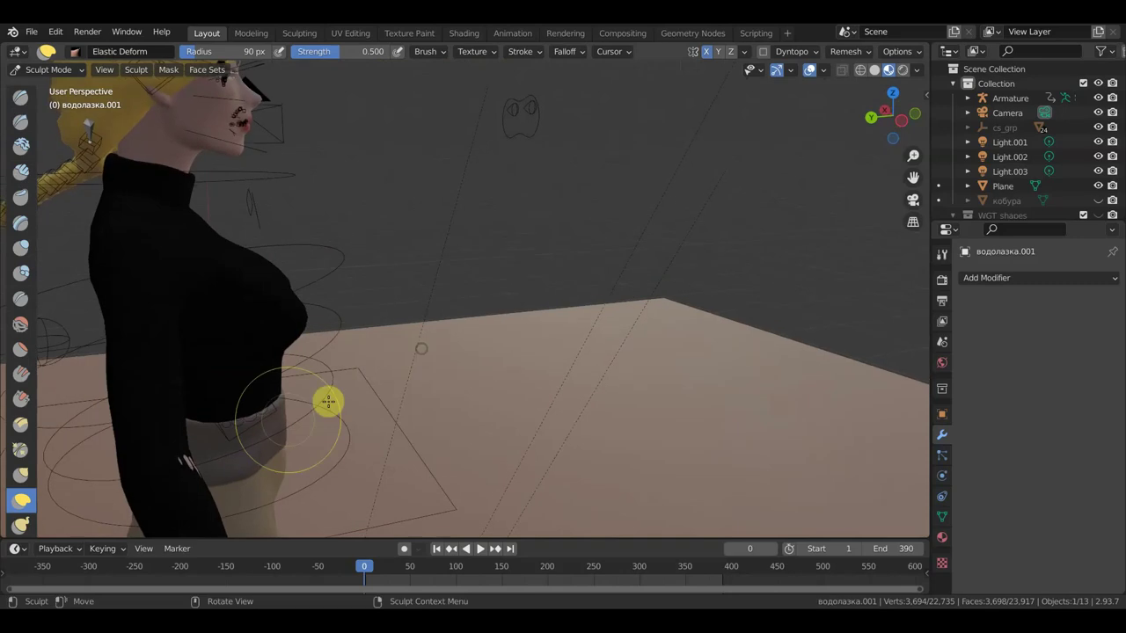
drag(188, 465, 190, 463)
middle_drag(341, 384, 127, 383)
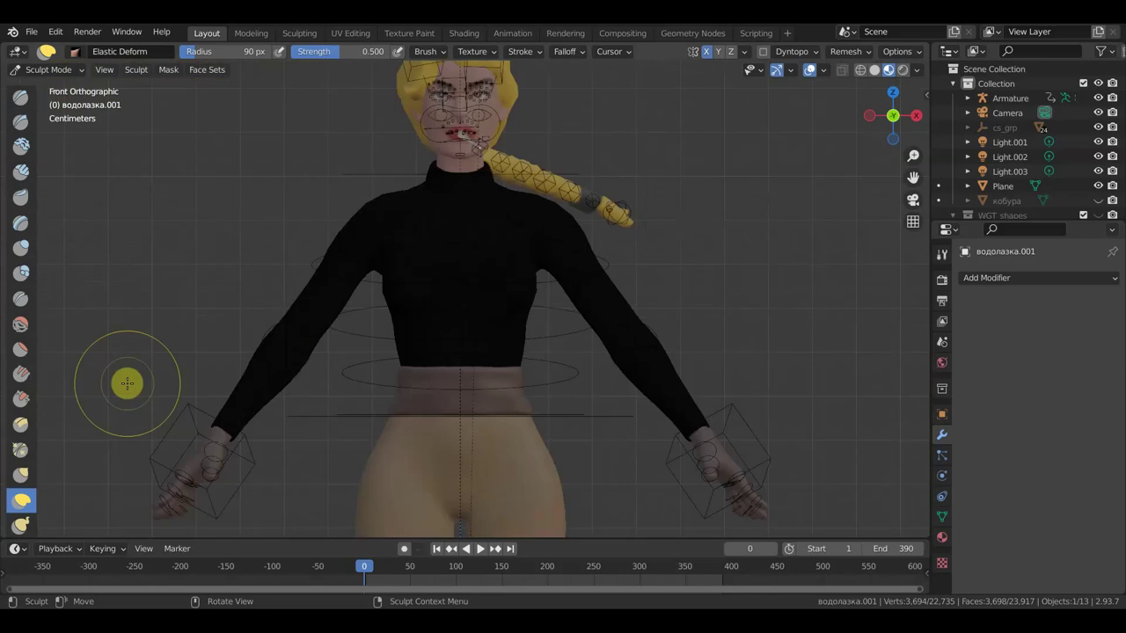
click(60, 72)
Join the turtleneck into the body mesh, then play the walk animation and stop at frame 56
click(62, 88)
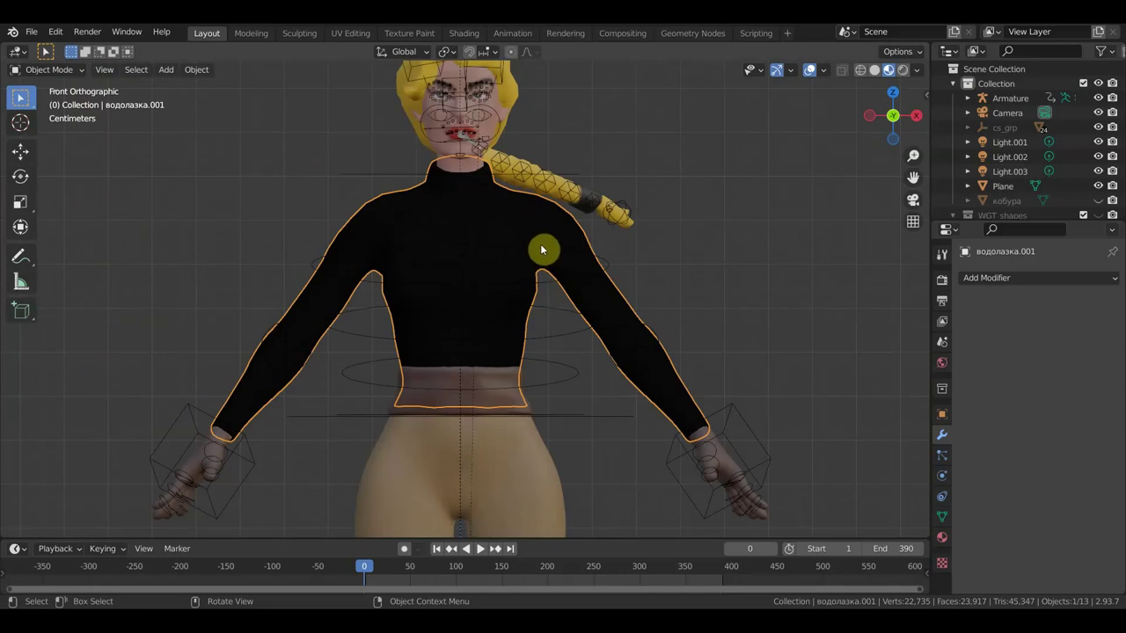
shift+click(489, 129)
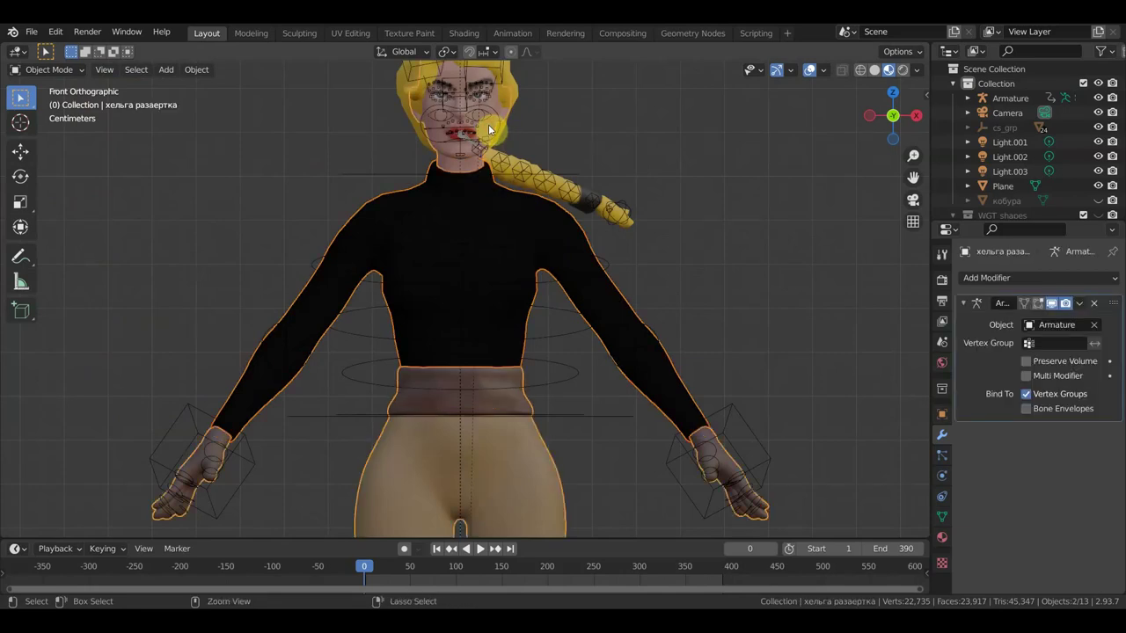
key(ctrl+j)
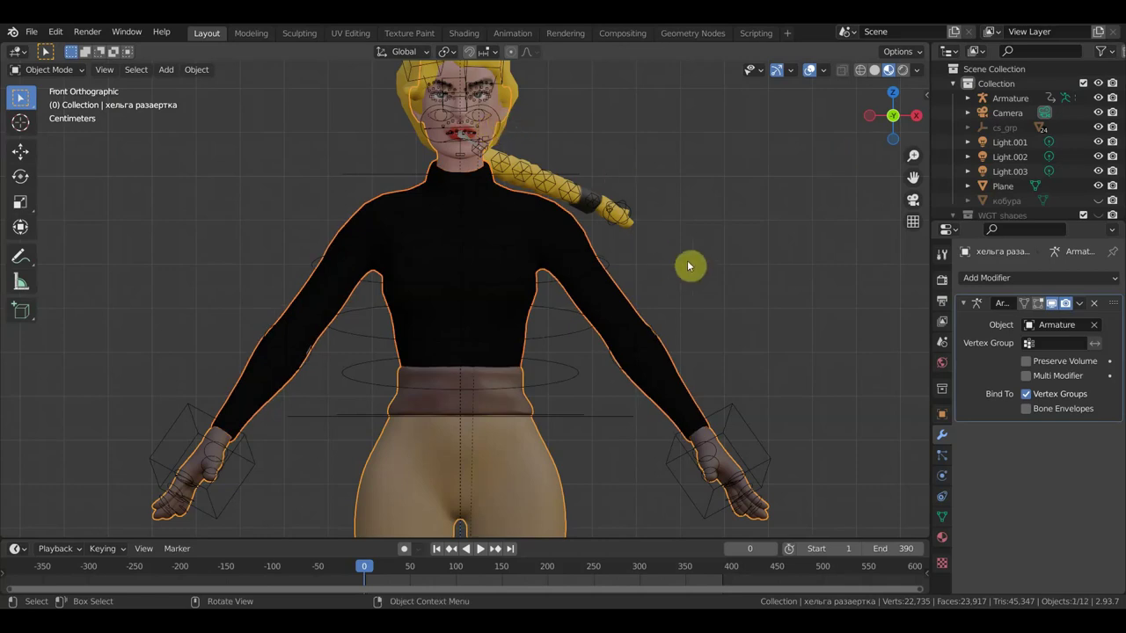
key(space)
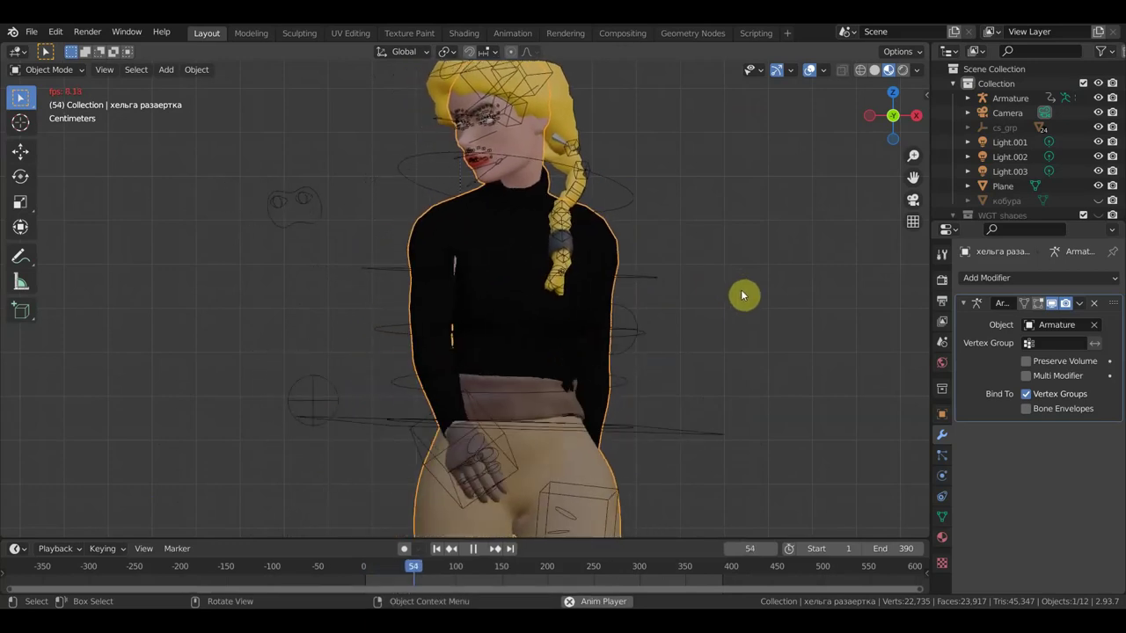
key(space)
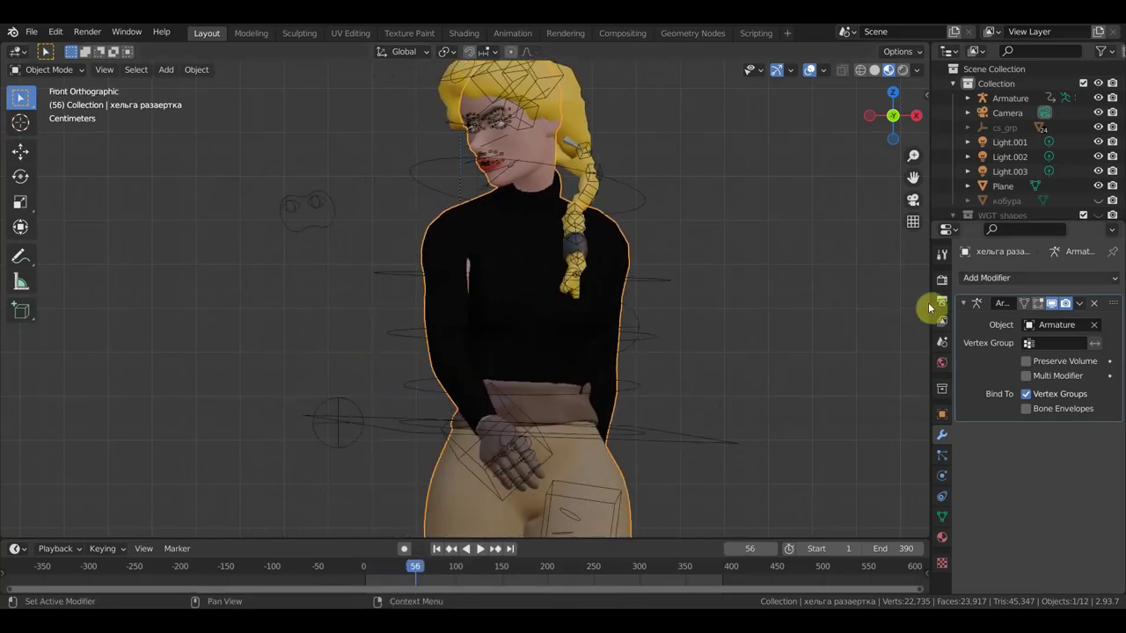
click(1025, 277)
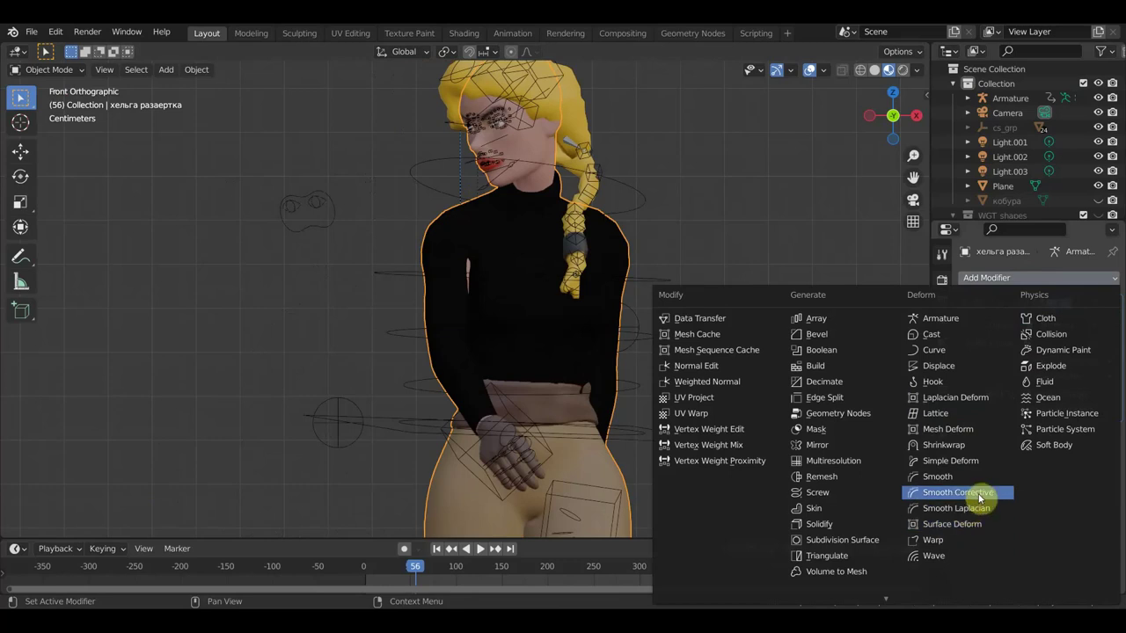
click(981, 524)
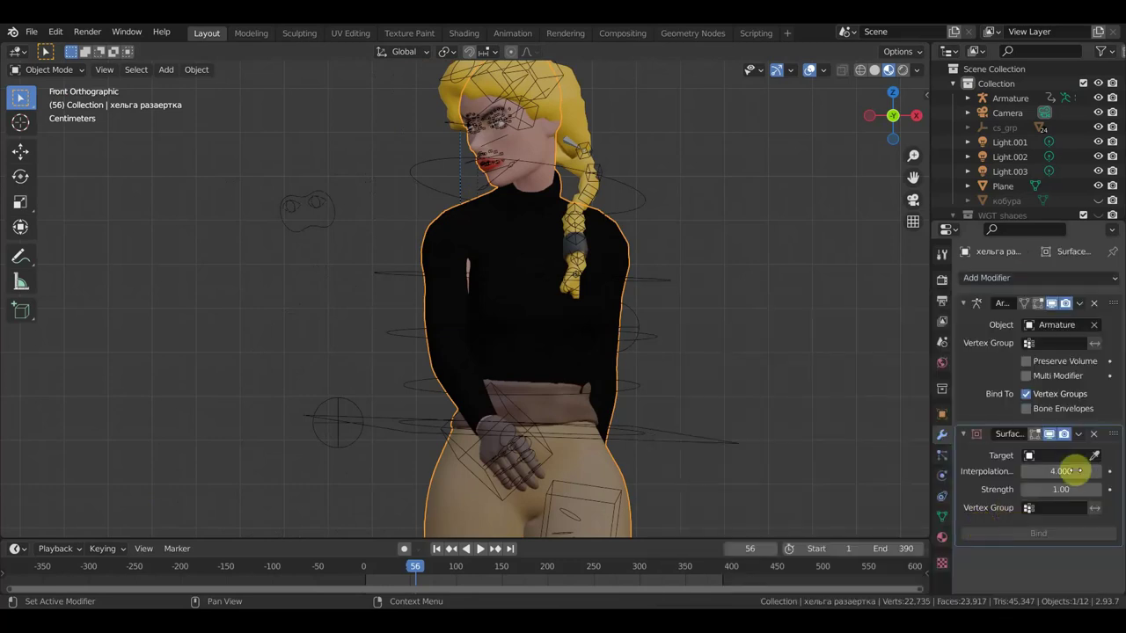
click(1096, 456)
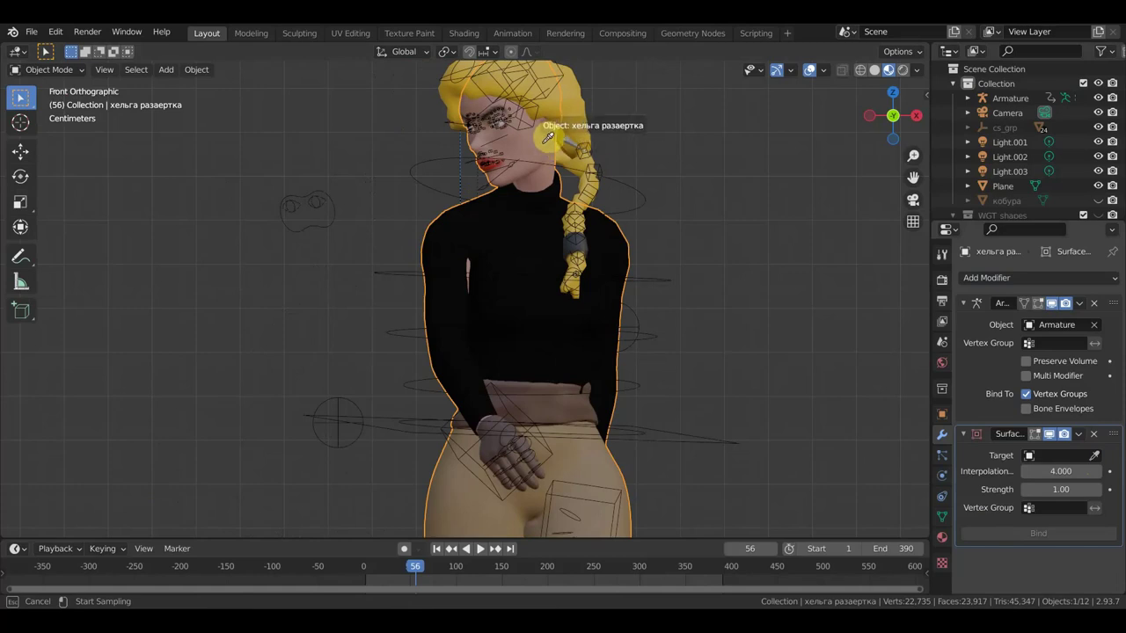
click(542, 151)
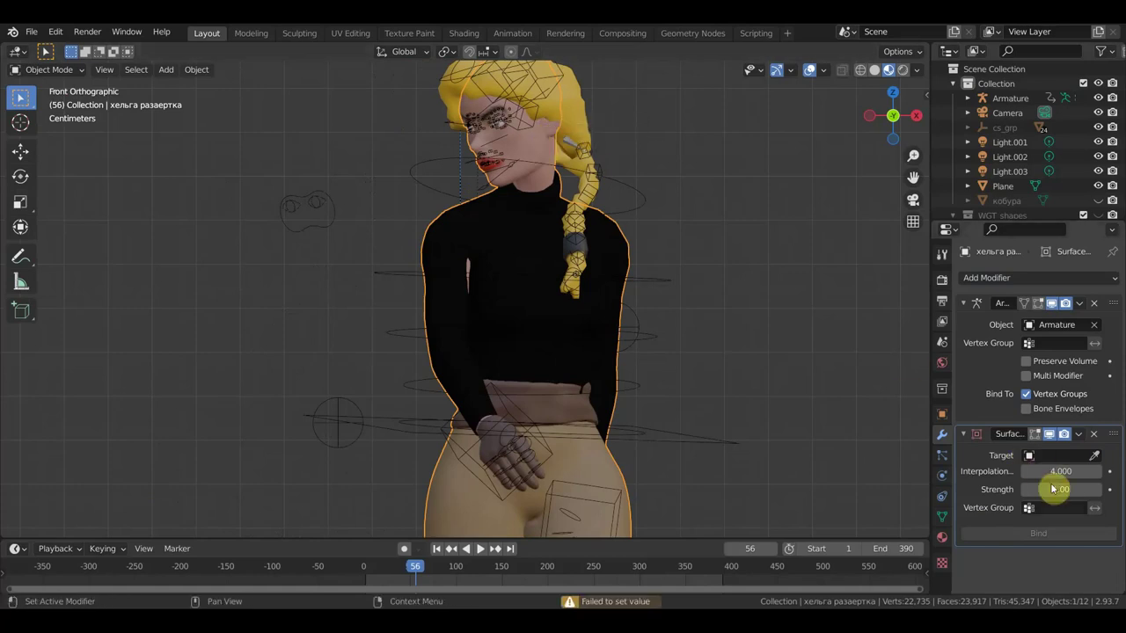
click(1062, 455)
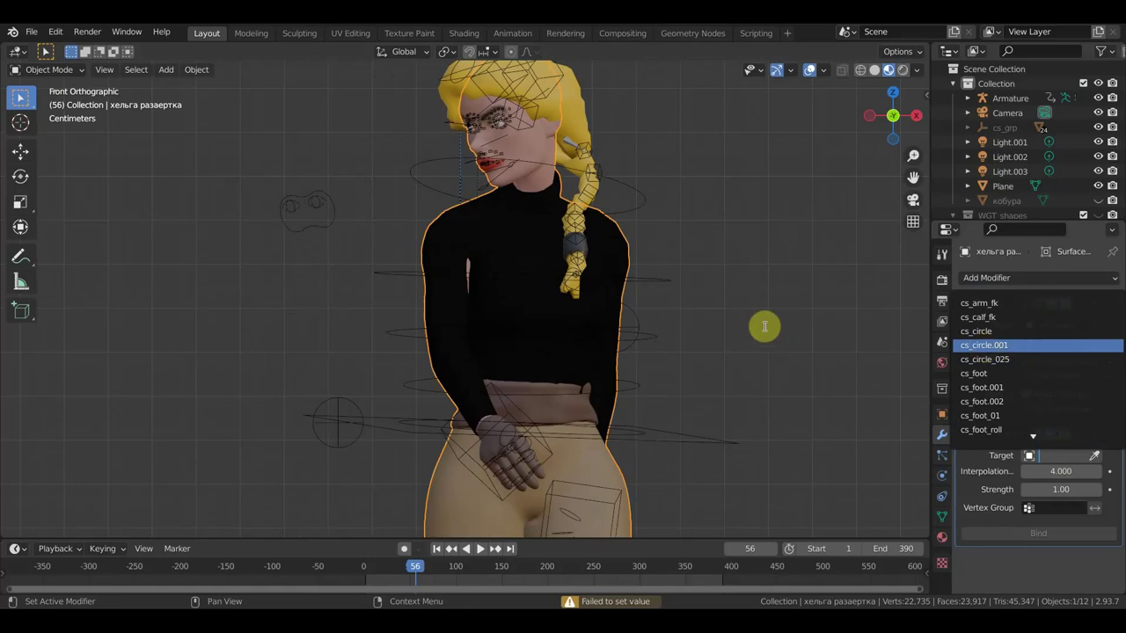
middle_drag(516, 290, 477, 309)
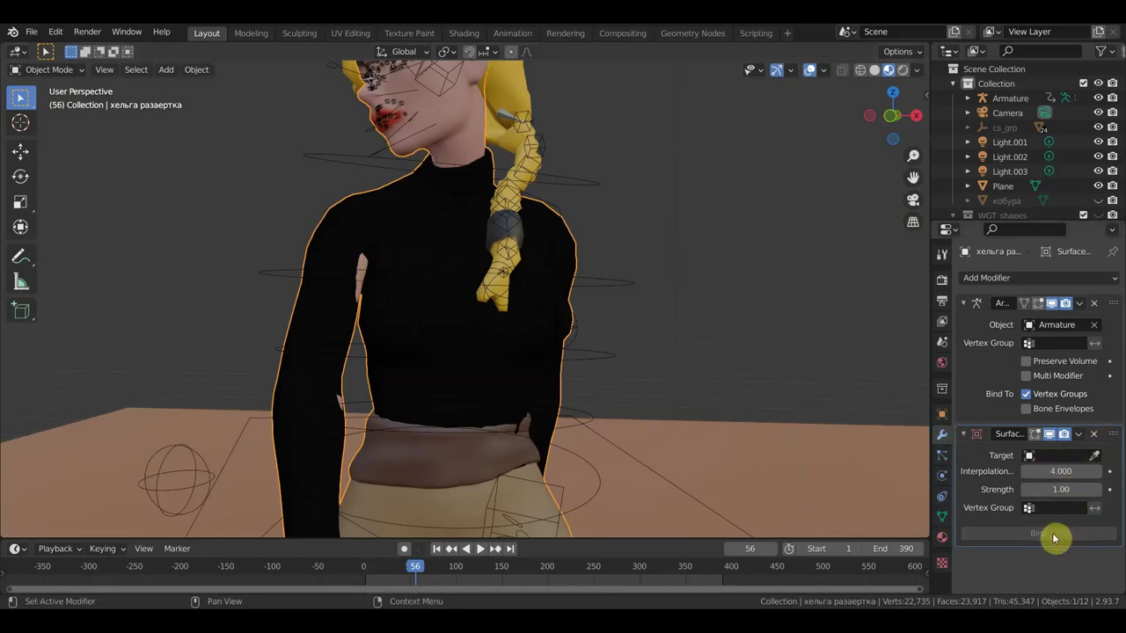
scroll(680, 379, down, 4)
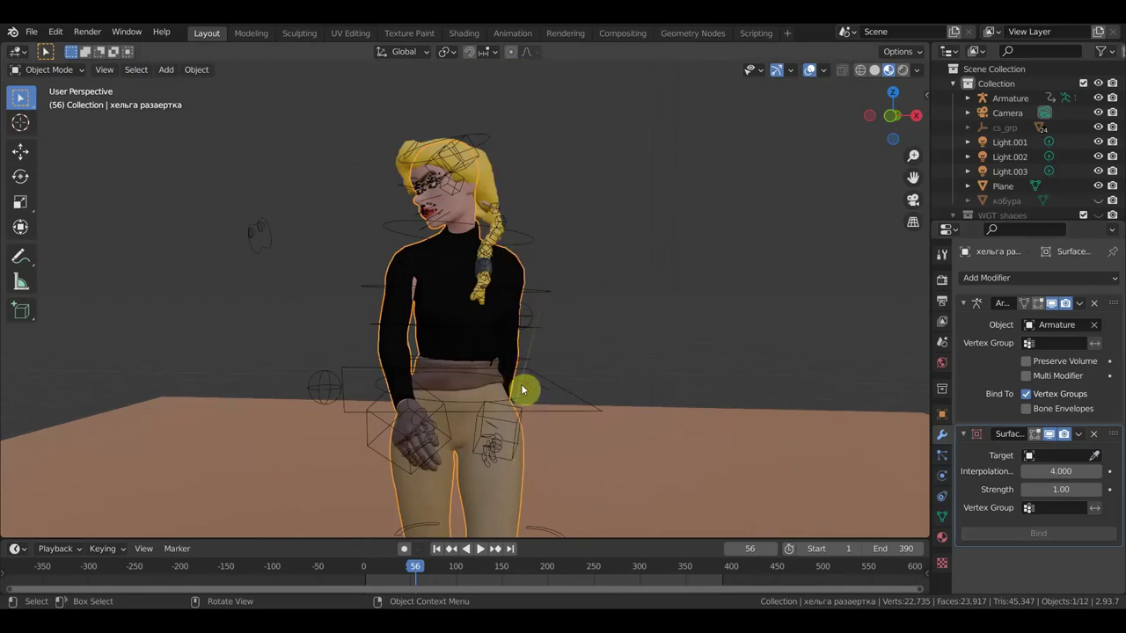
scroll(517, 452, down, 1)
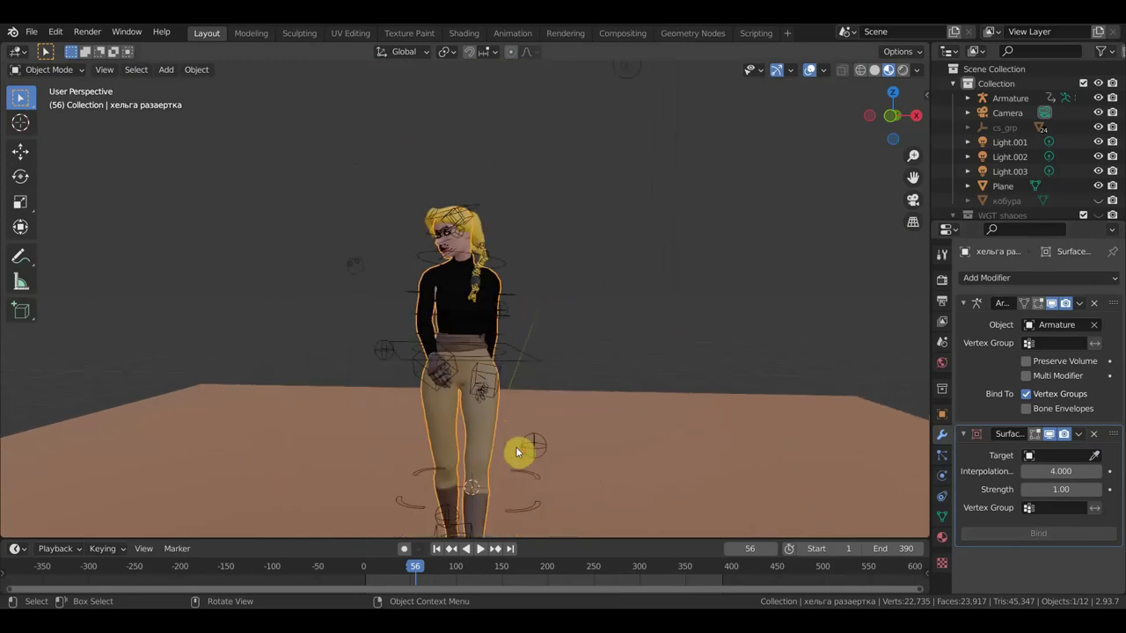
scroll(518, 452, up, 1)
scroll(527, 436, up, 1)
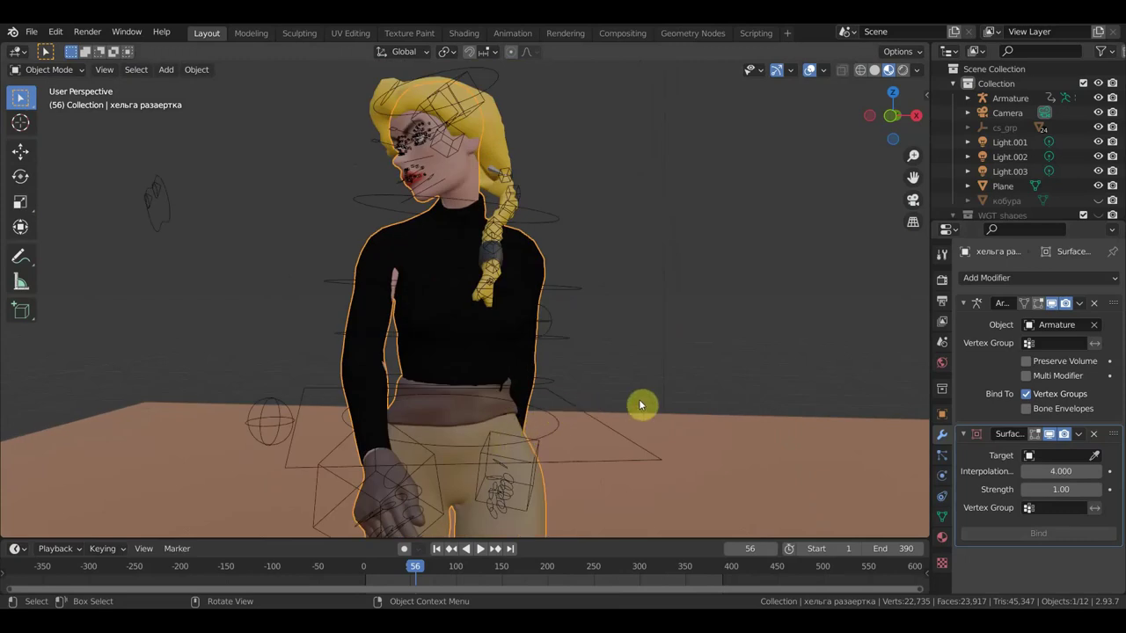
click(1095, 434)
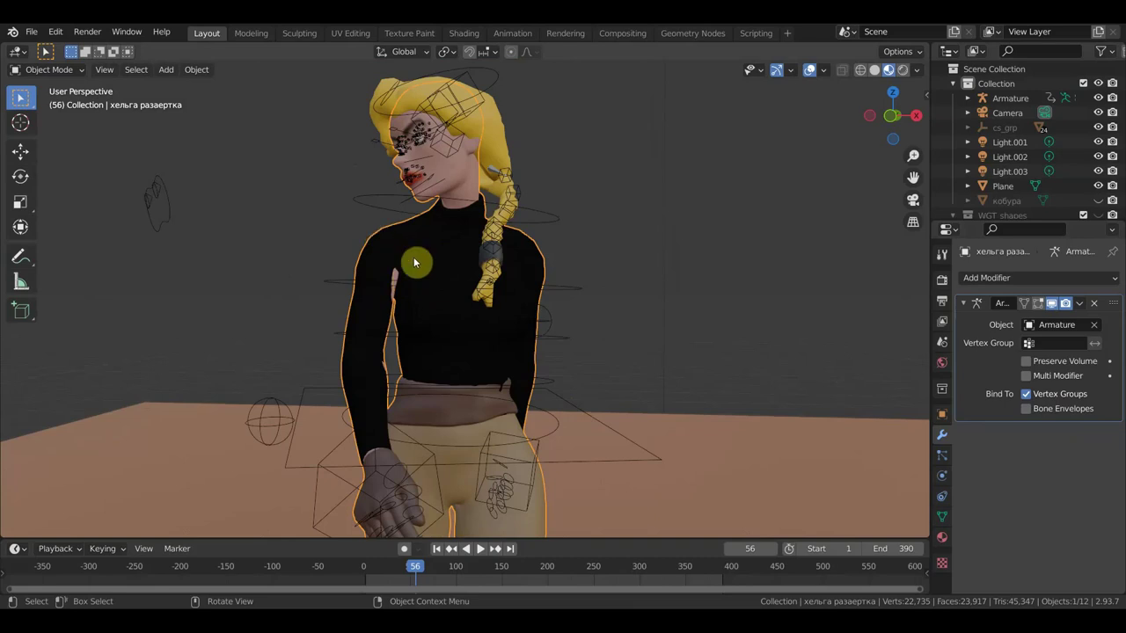
Sculpt the merged body's sweater on the torso and pull the left arm with Elastic Deform
click(58, 71)
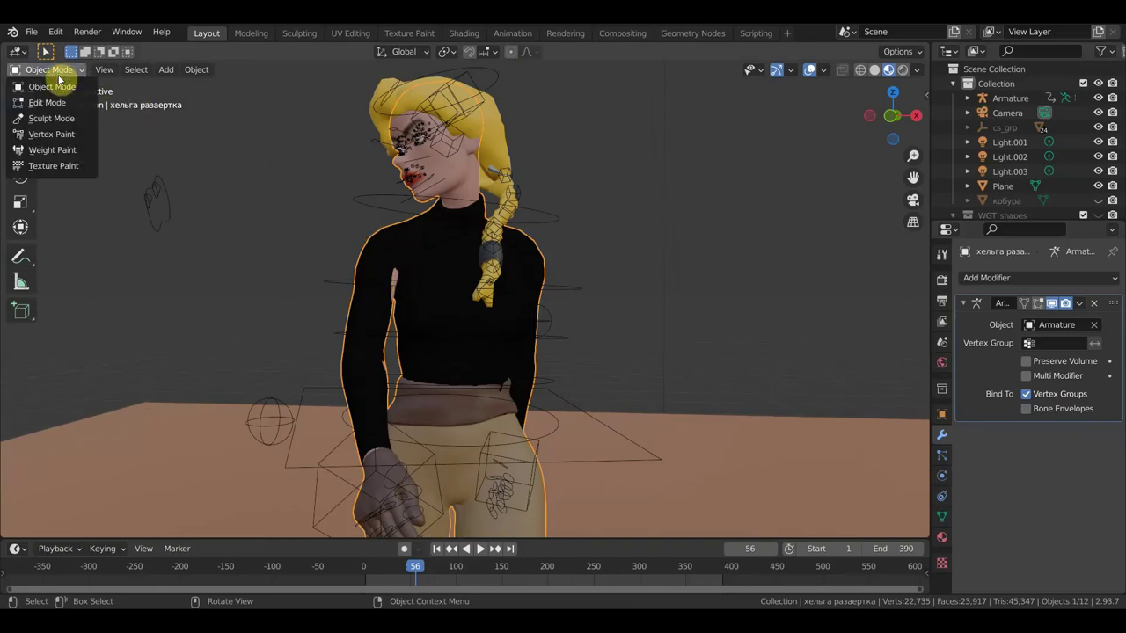
click(53, 118)
drag(392, 274, 371, 270)
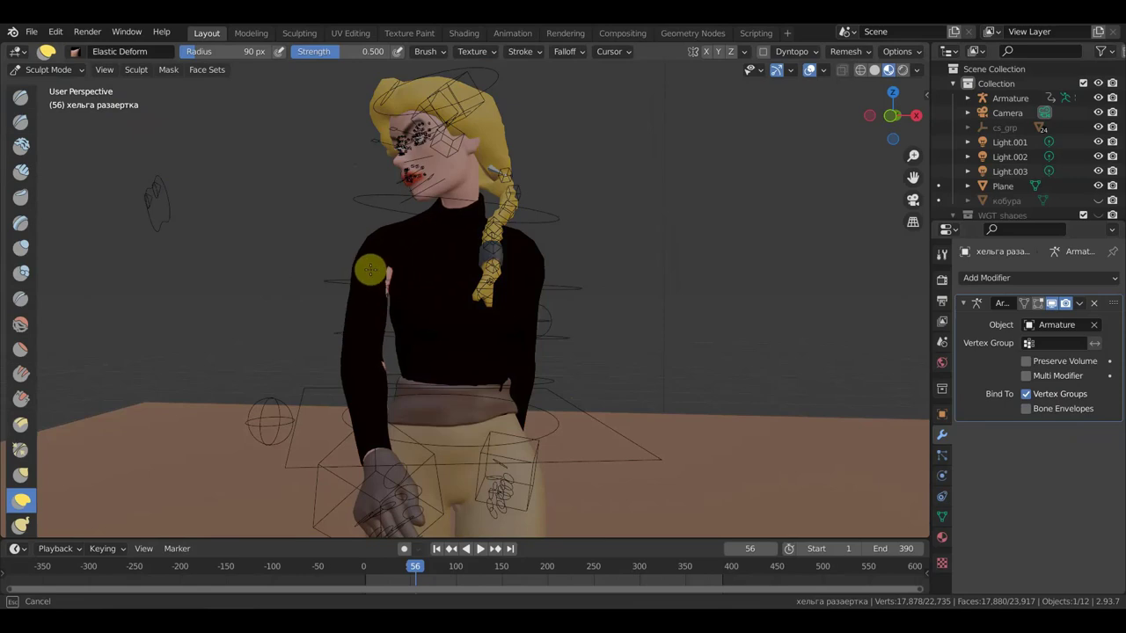
middle_drag(383, 277, 402, 286)
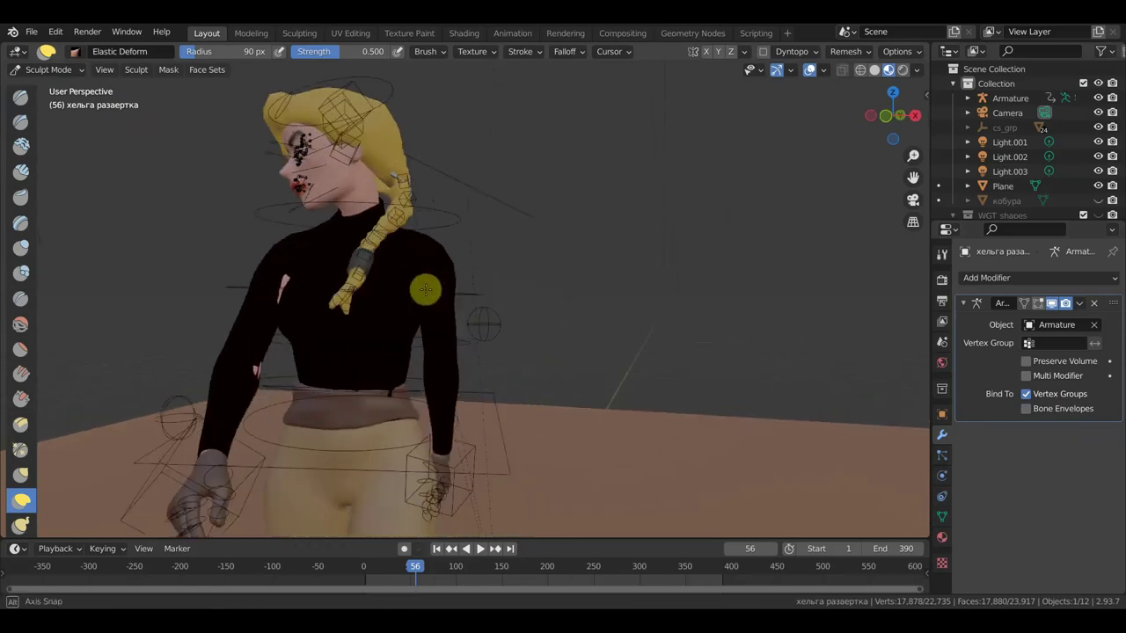
drag(226, 357, 232, 362)
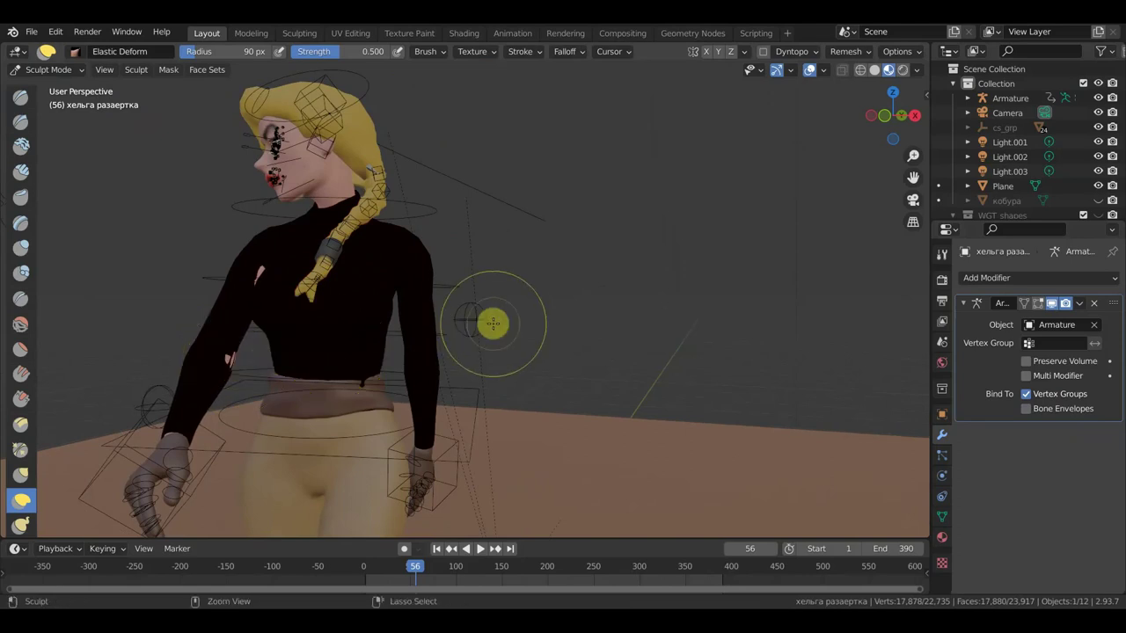
Undo the left-arm deformation strokes and return to Object Mode in front view
key(ctrl+z)
key(ctrl+z)
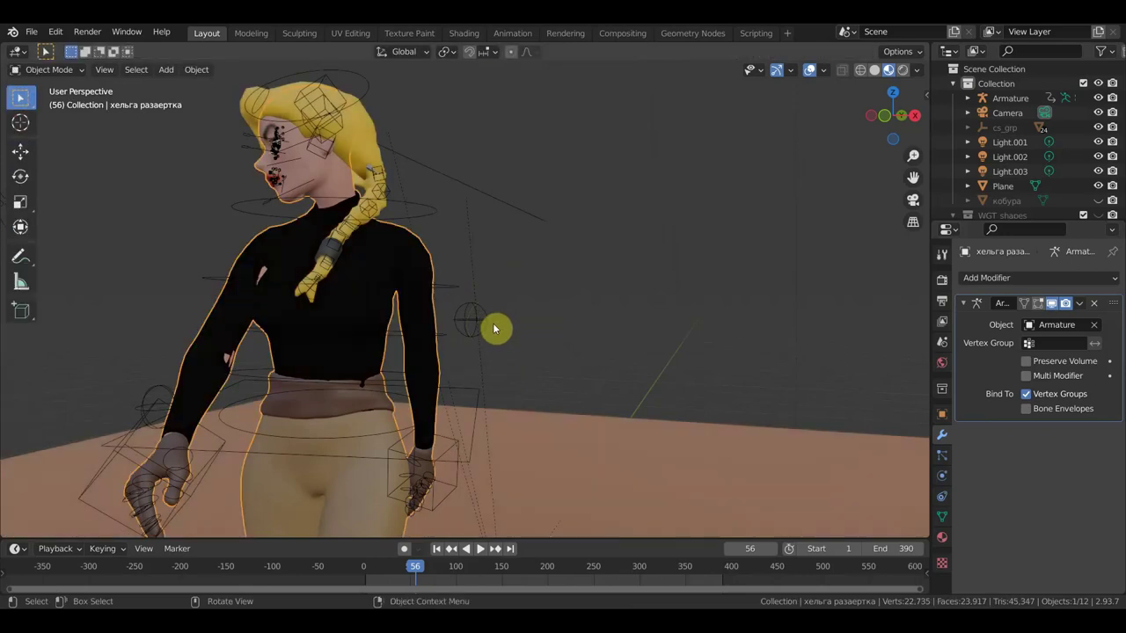
key(ctrl+z)
key(KP_1)
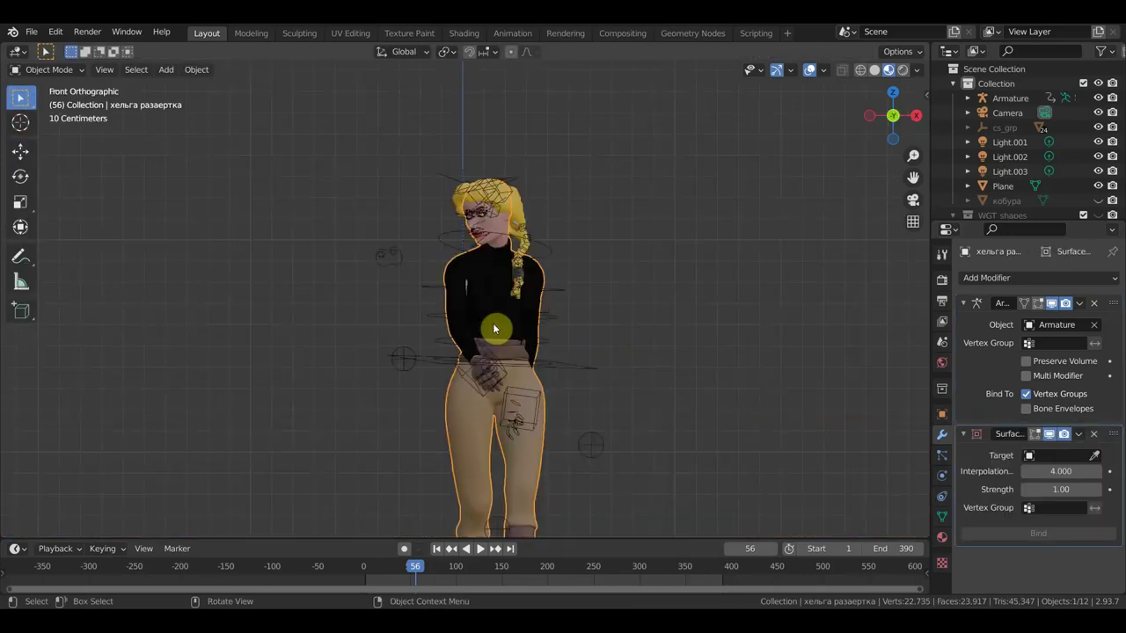
At frame 1, delete the body's Surface Deform and old Armature modifiers
click(439, 550)
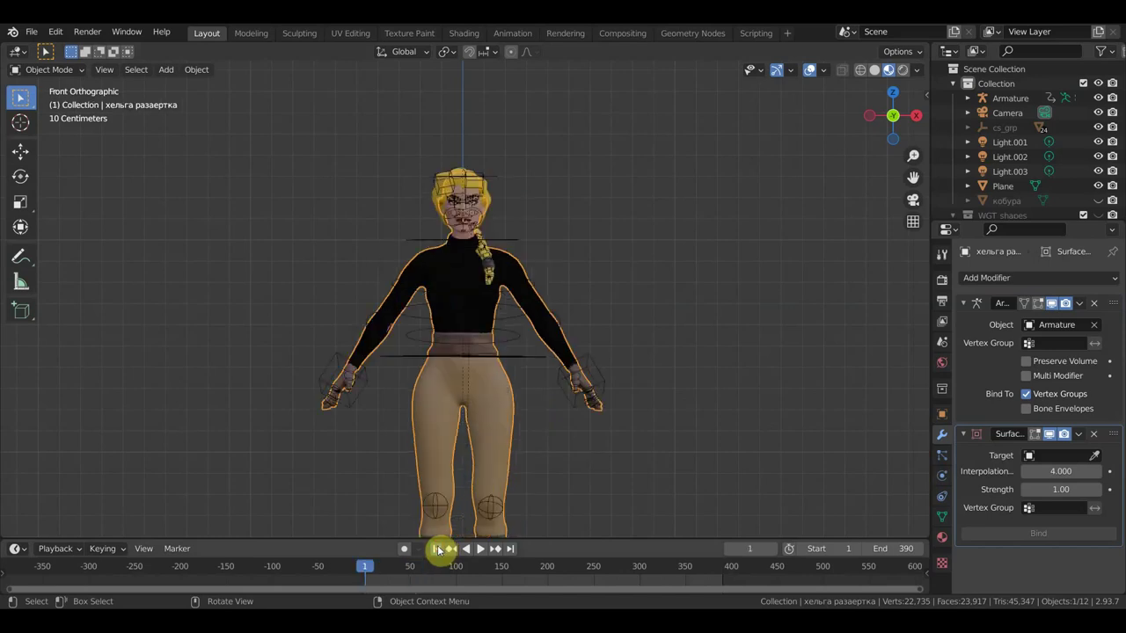
click(1094, 434)
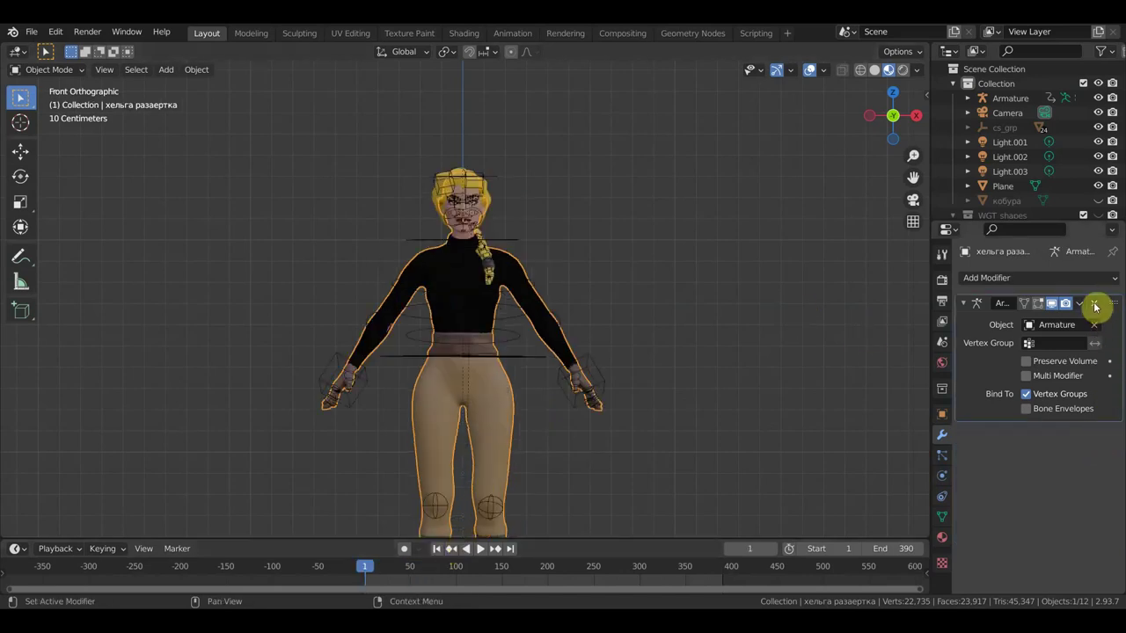
click(1095, 304)
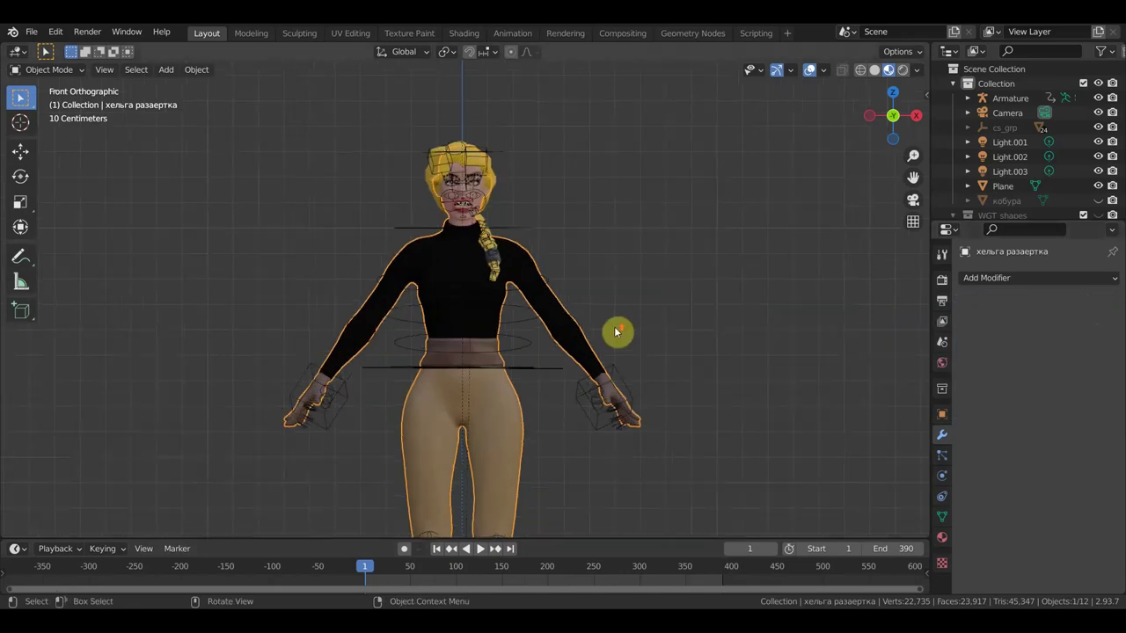
scroll(607, 323, up, 3)
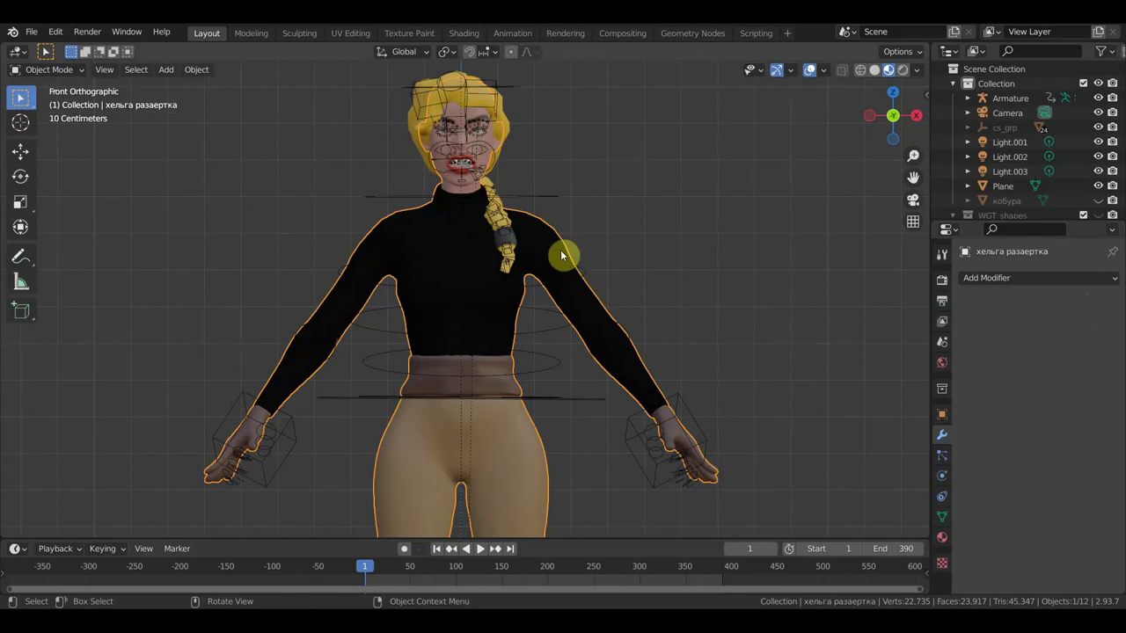
Parent the body to the Armature with Automatic Weights, then reselect the body alone
shift+click(515, 92)
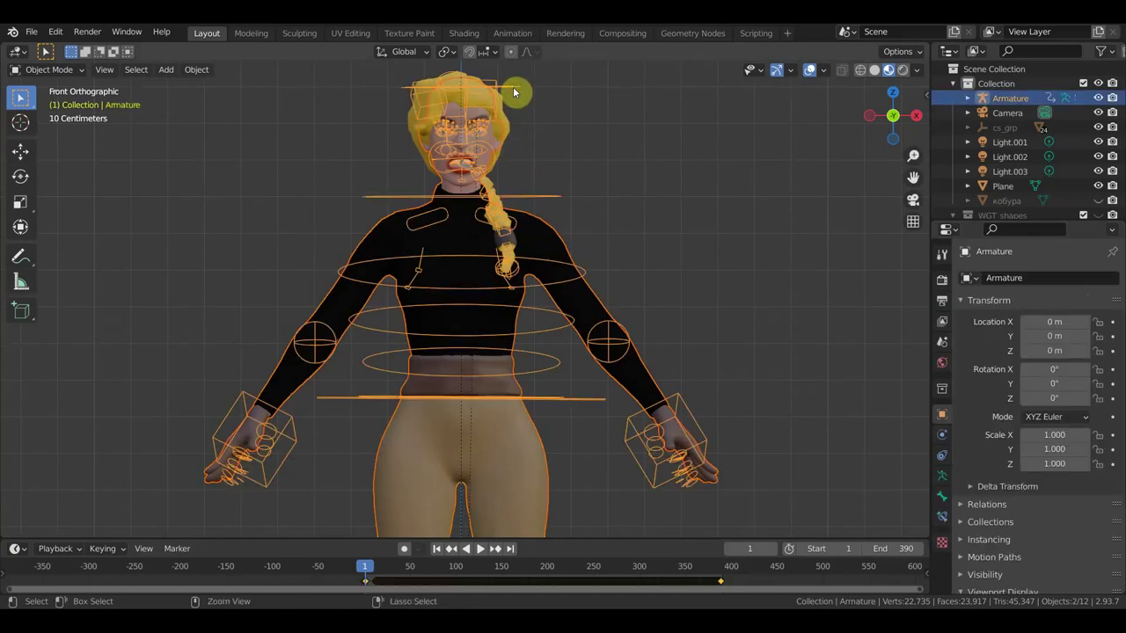
key(ctrl+p)
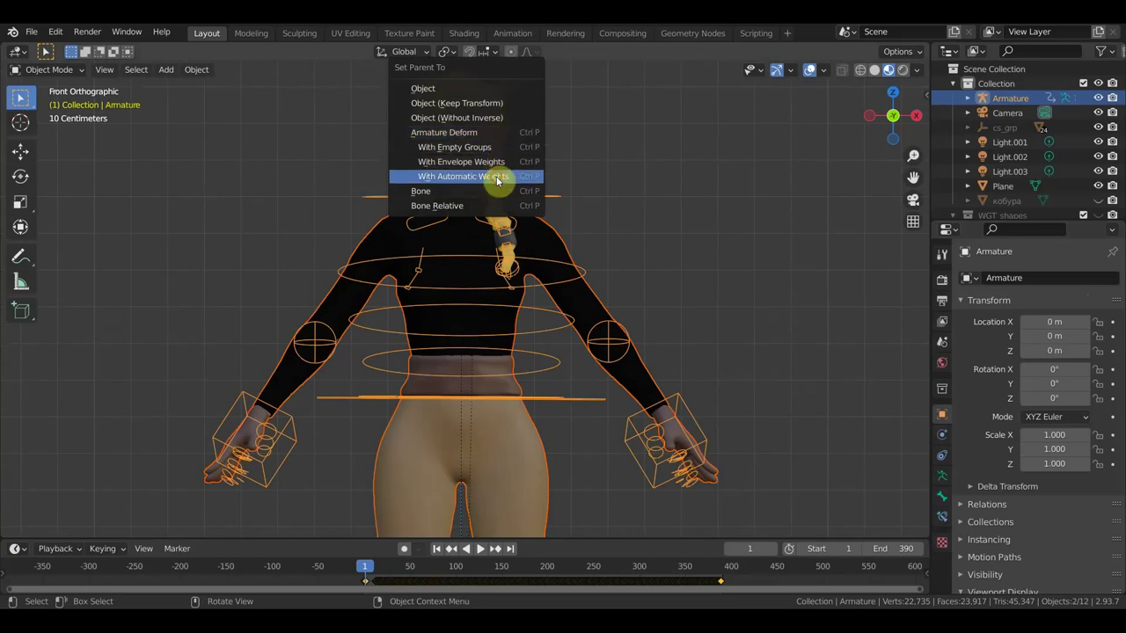
click(495, 176)
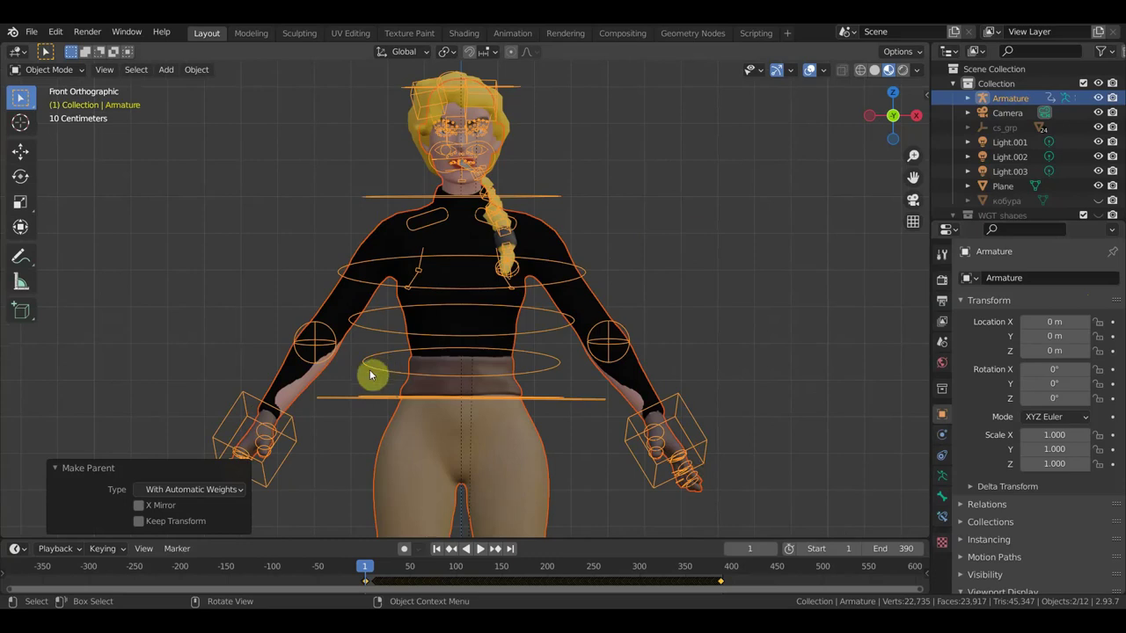
click(645, 395)
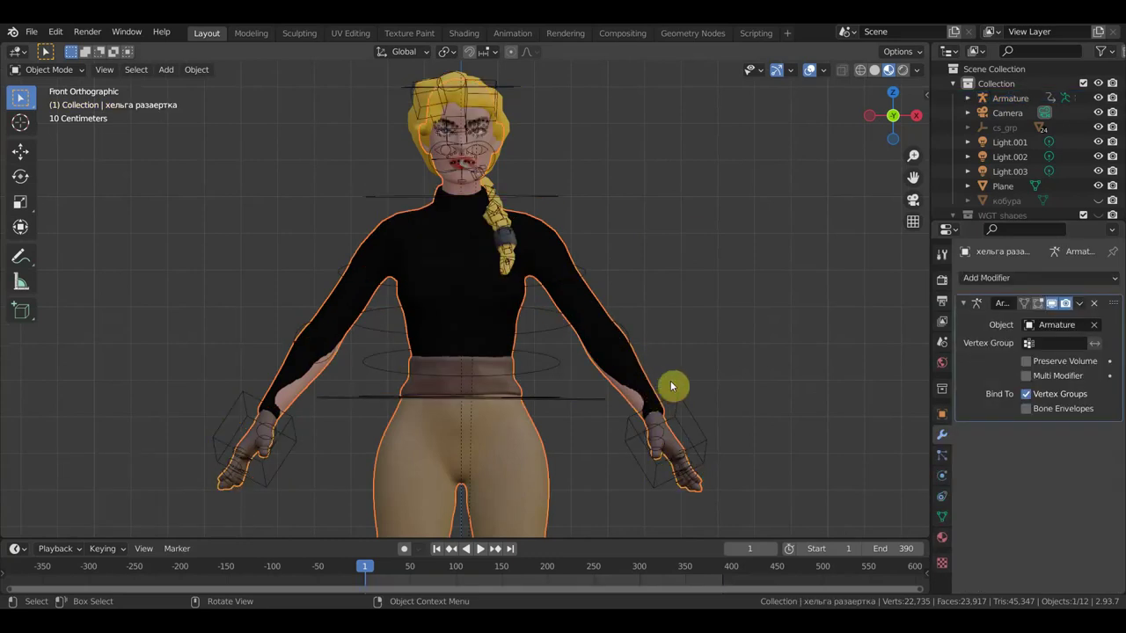
Play the animation and stop it at frame 16 to check the pose
middle_drag(702, 384, 705, 384)
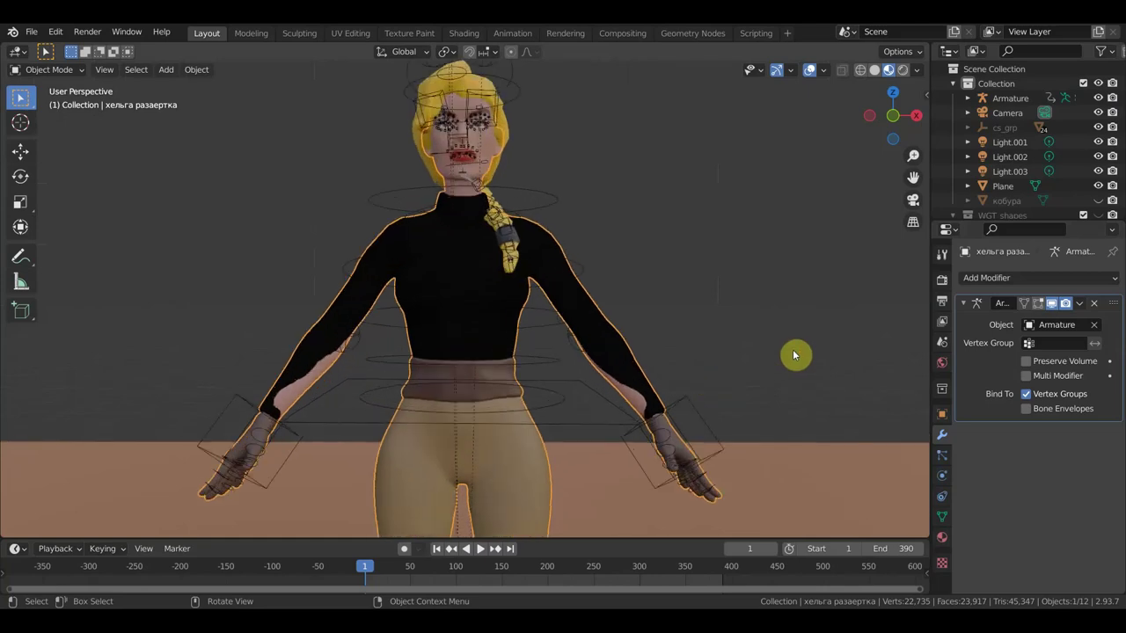
scroll(624, 387, down, 1)
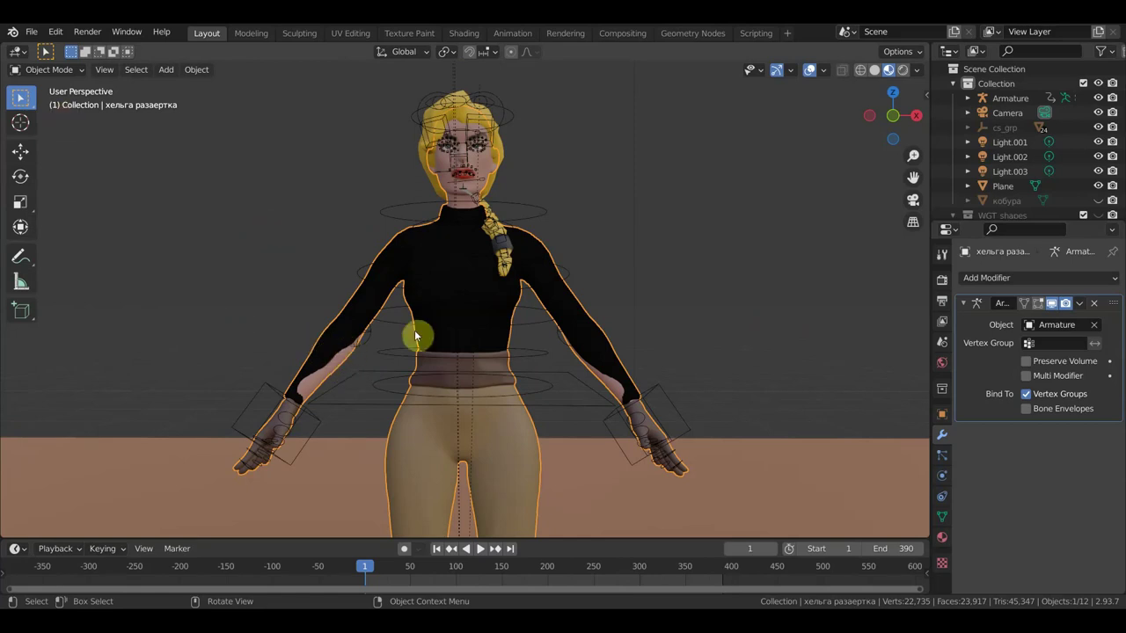
click(479, 548)
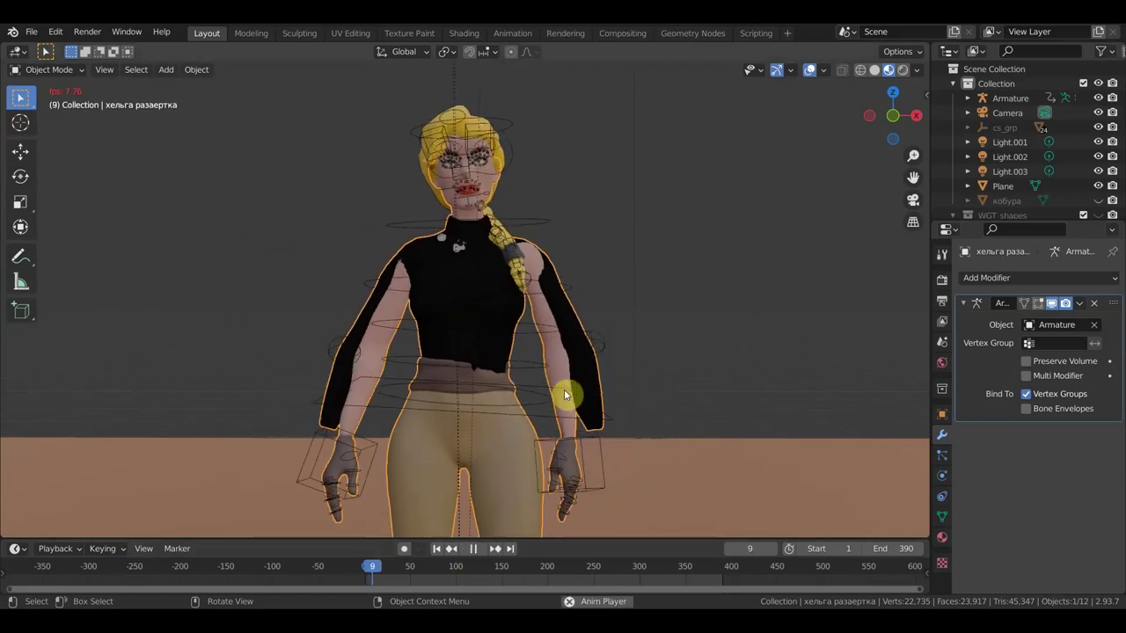
key(space)
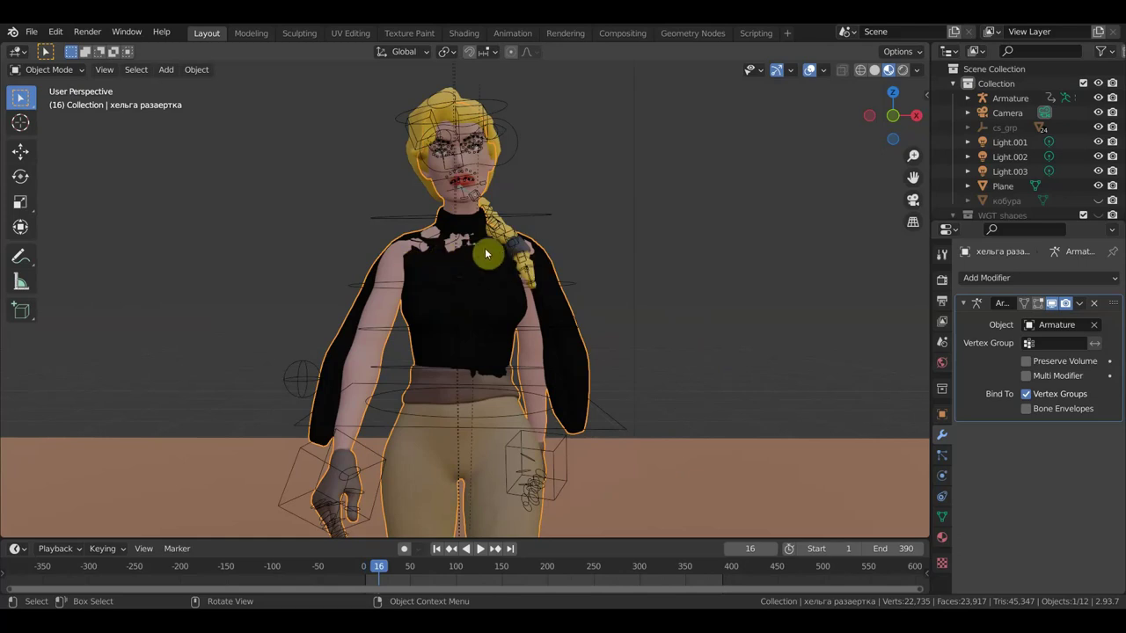
Orbit, zoom and pan around the character to inspect how the turtleneck sleeves deform at frame 16
scroll(567, 281, up, 1)
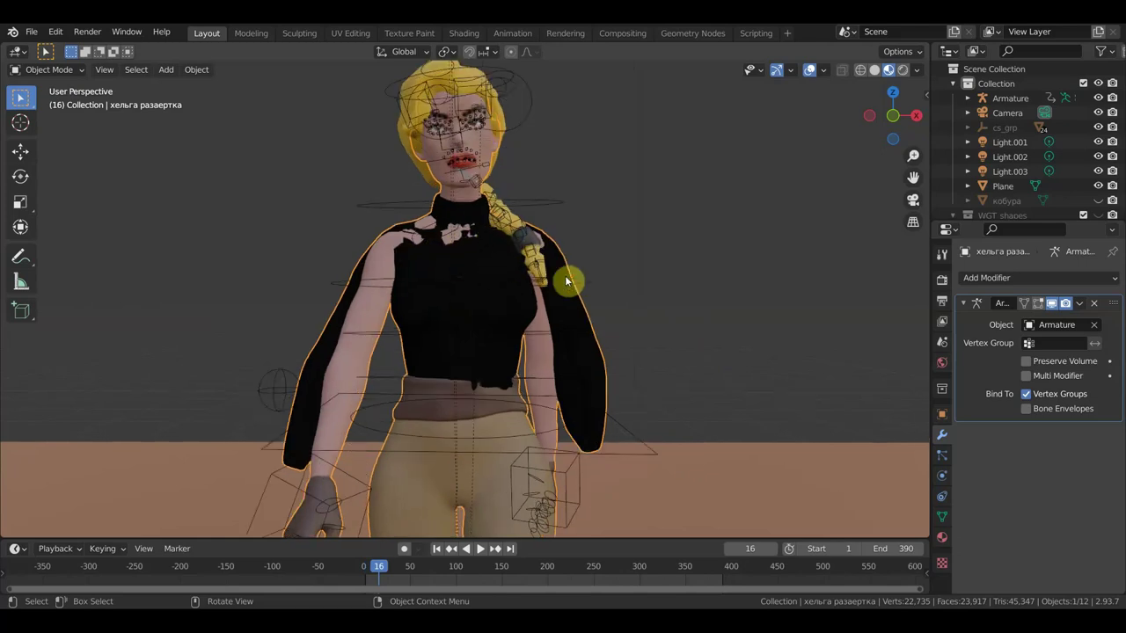
scroll(568, 281, down, 1)
scroll(567, 281, down, 1)
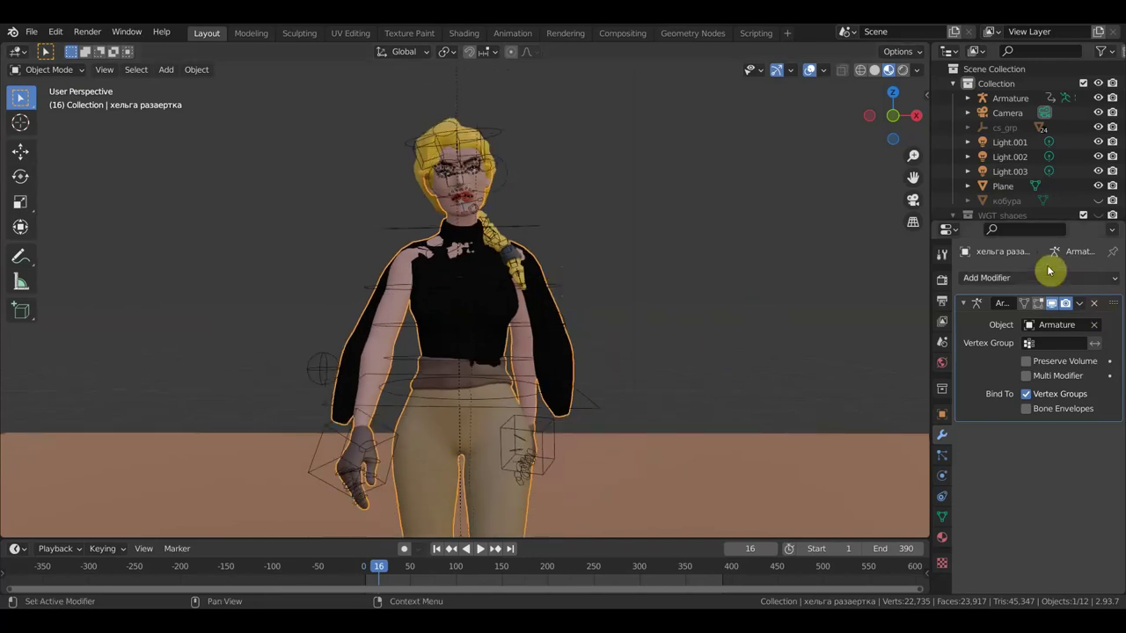
click(1041, 279)
click(940, 317)
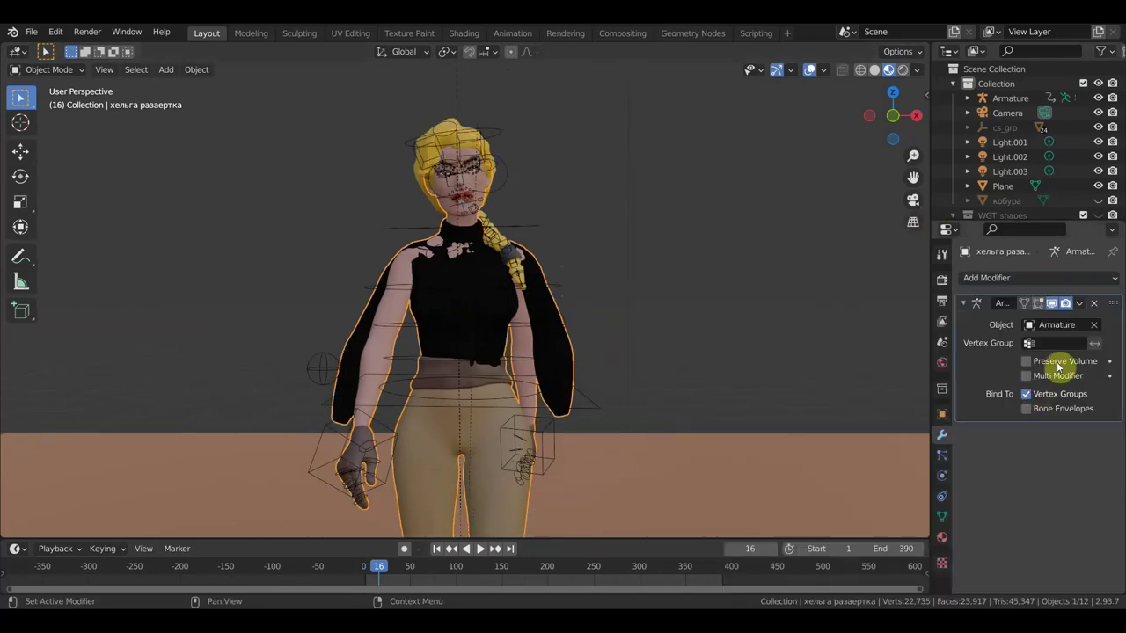
scroll(690, 390, down, 2)
scroll(638, 311, up, 2)
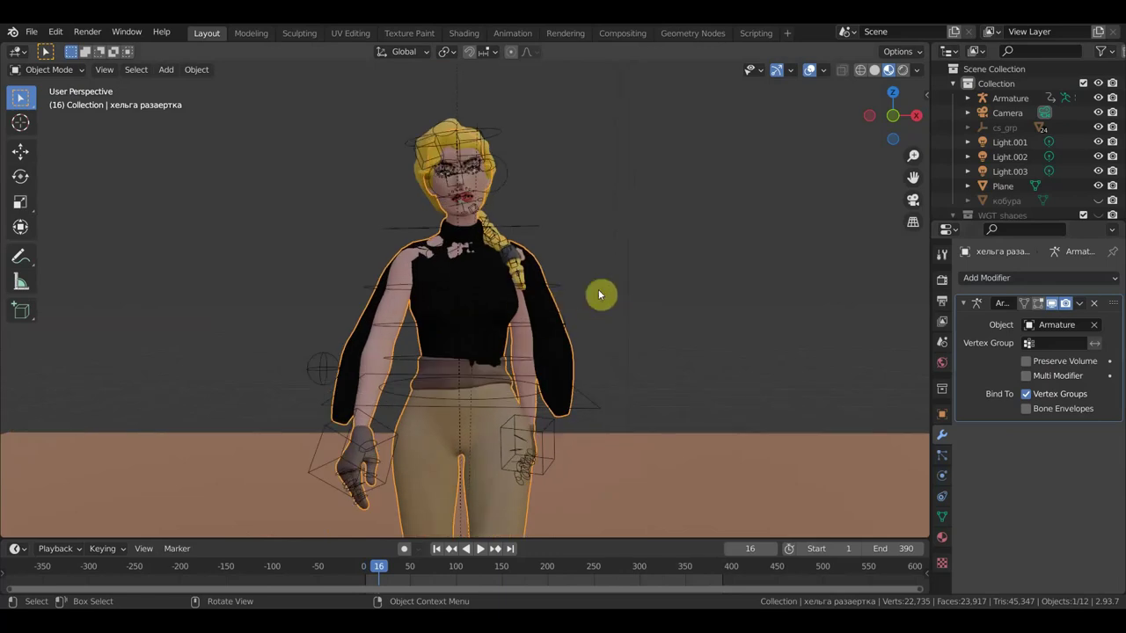
middle_drag(636, 302, 762, 312)
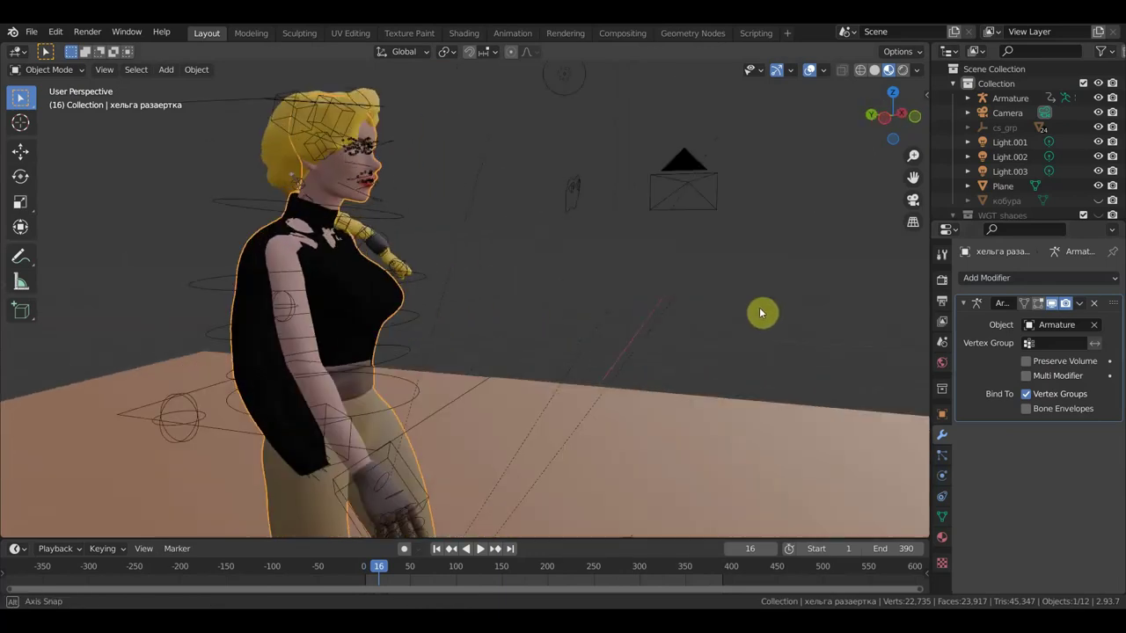
mouse_move(666, 323)
middle_down()
mouse_move(539, 319)
mouse_move(575, 319)
middle_up()
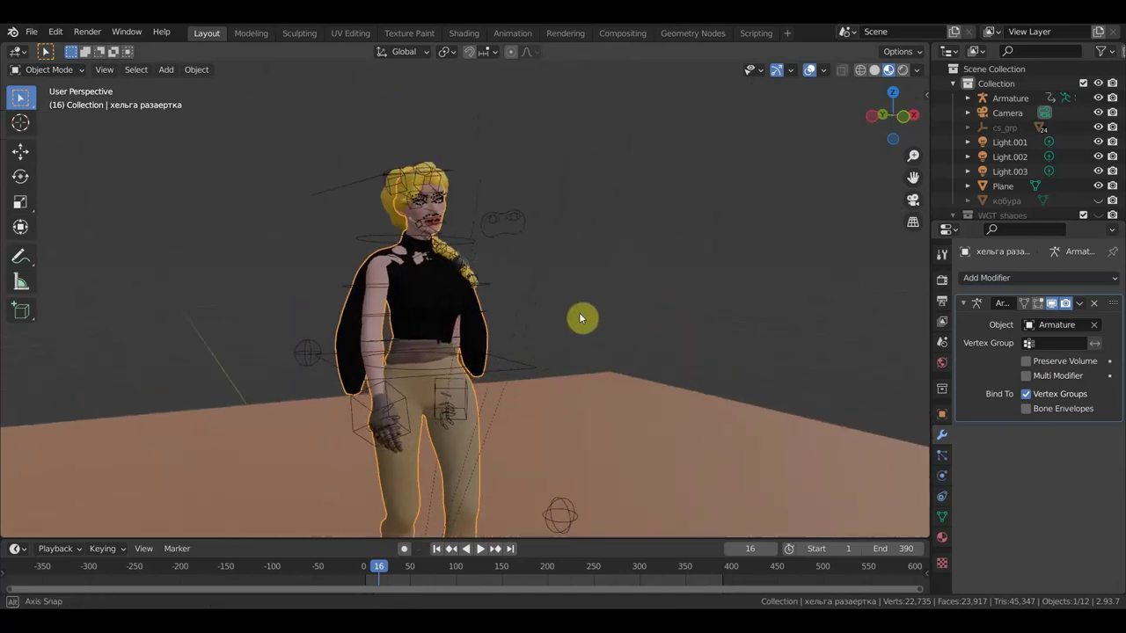
scroll(573, 318, up, 2)
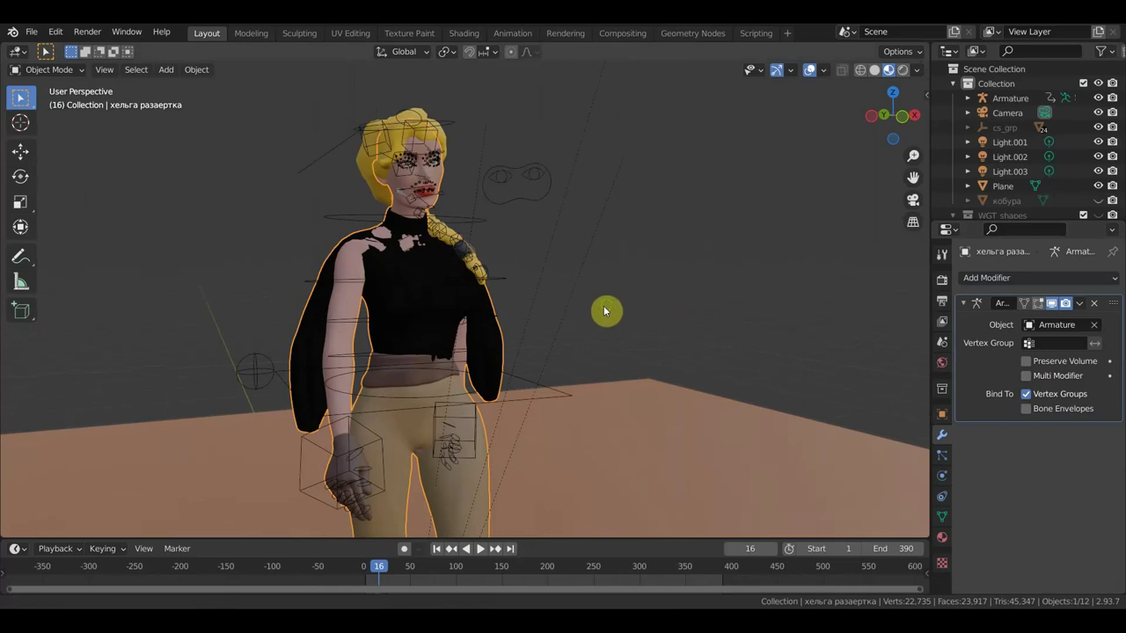
shift+middle_drag(603, 308, 641, 279)
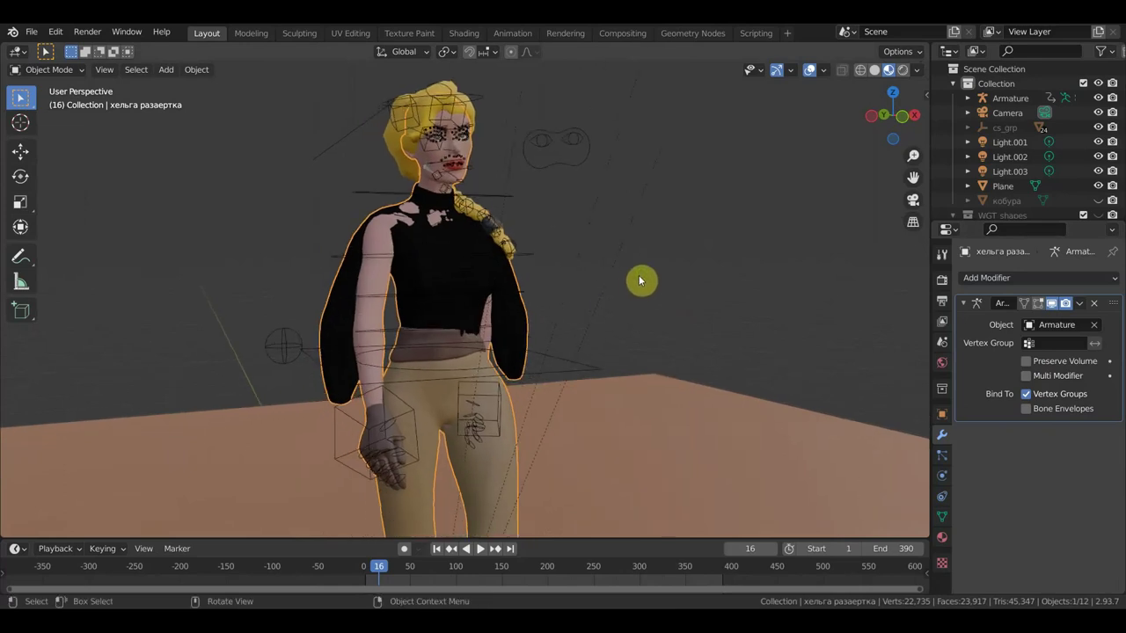